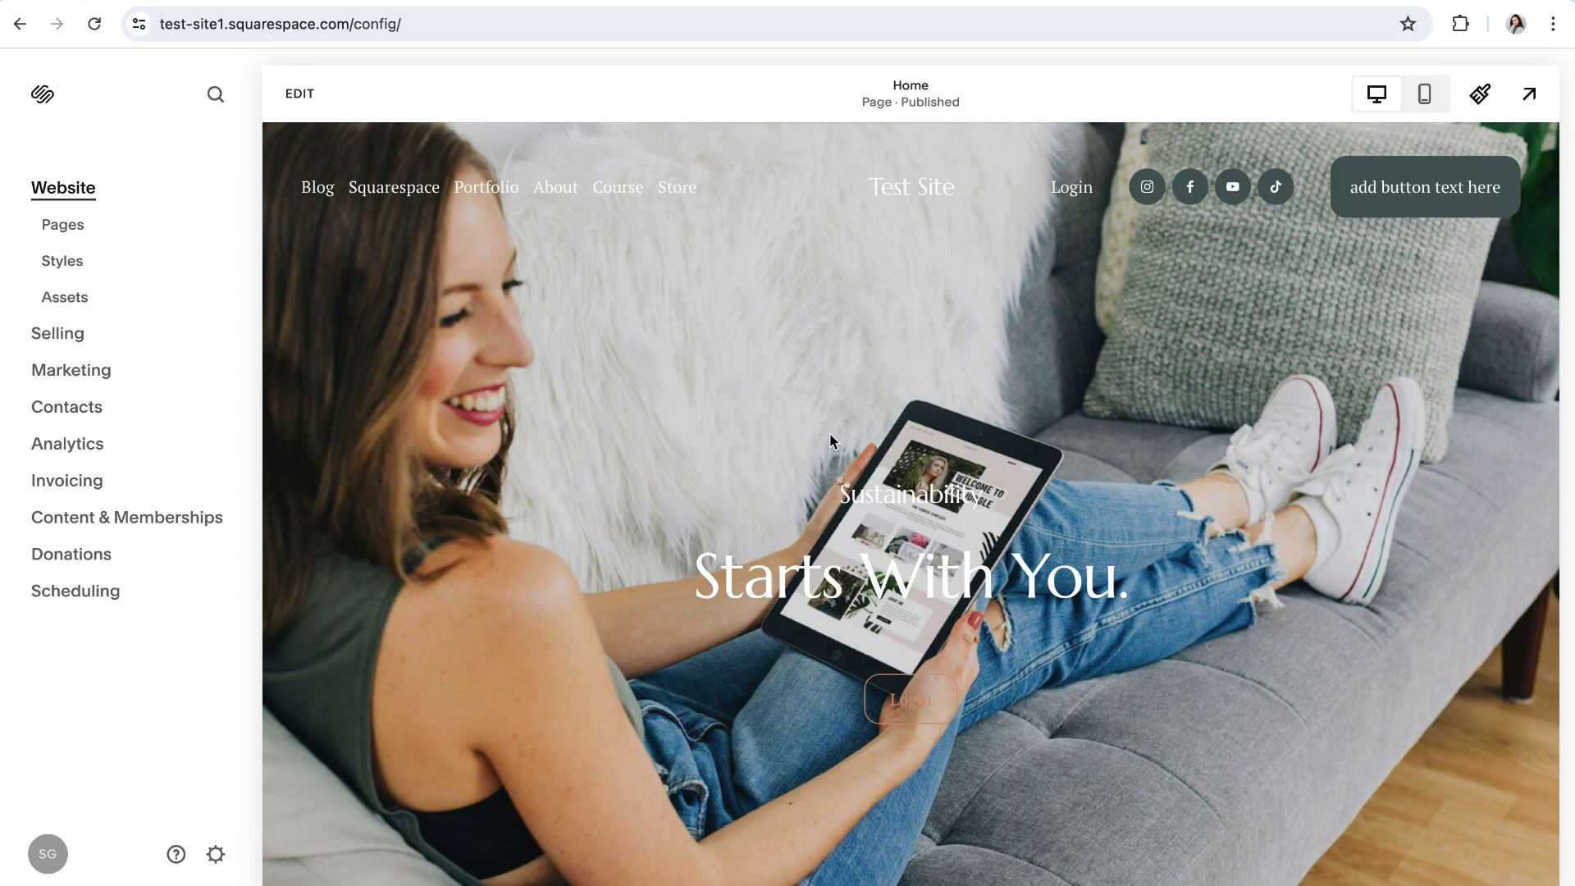
Show the Home page in full-screen preview, with the 'Sustainability Starts With You.' hero
left_click(1529, 94)
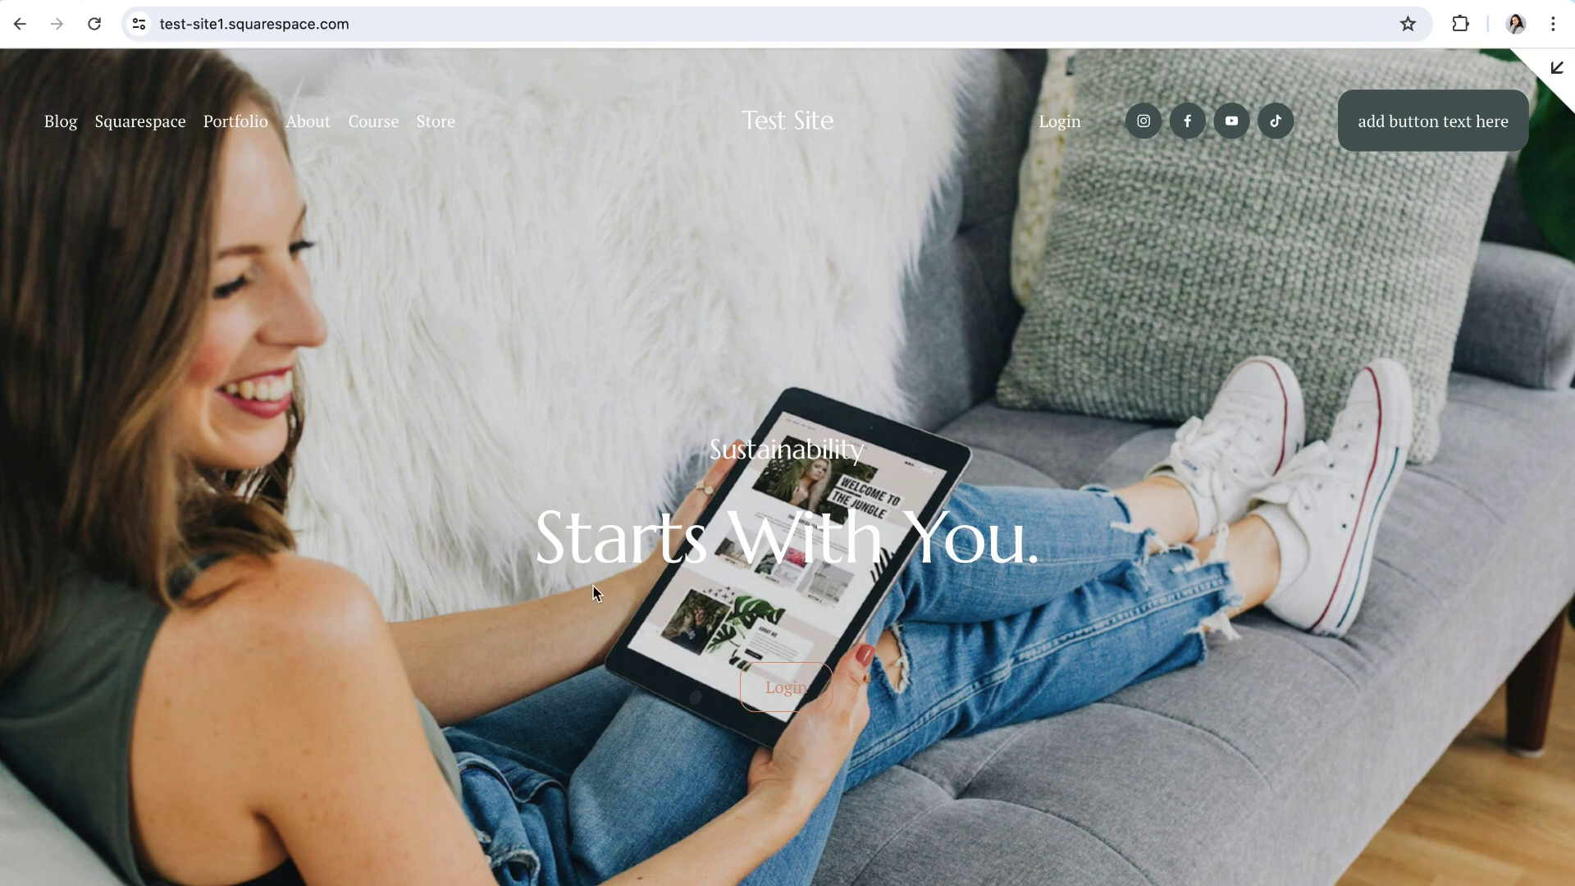
scroll(593, 586, "down", 6)
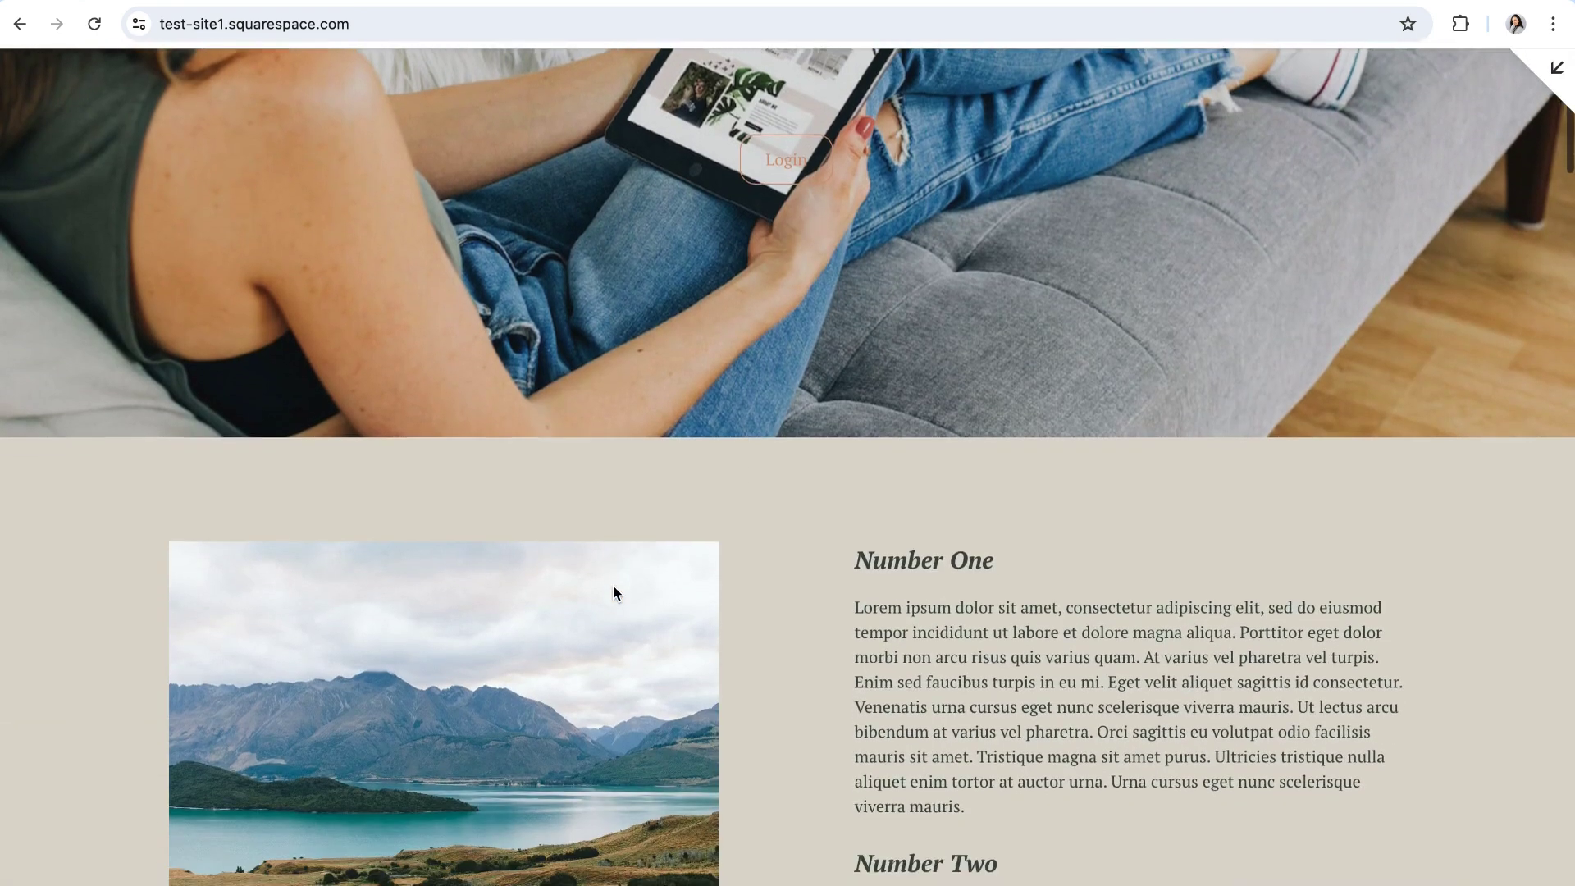
scroll(613, 584, "down", 2)
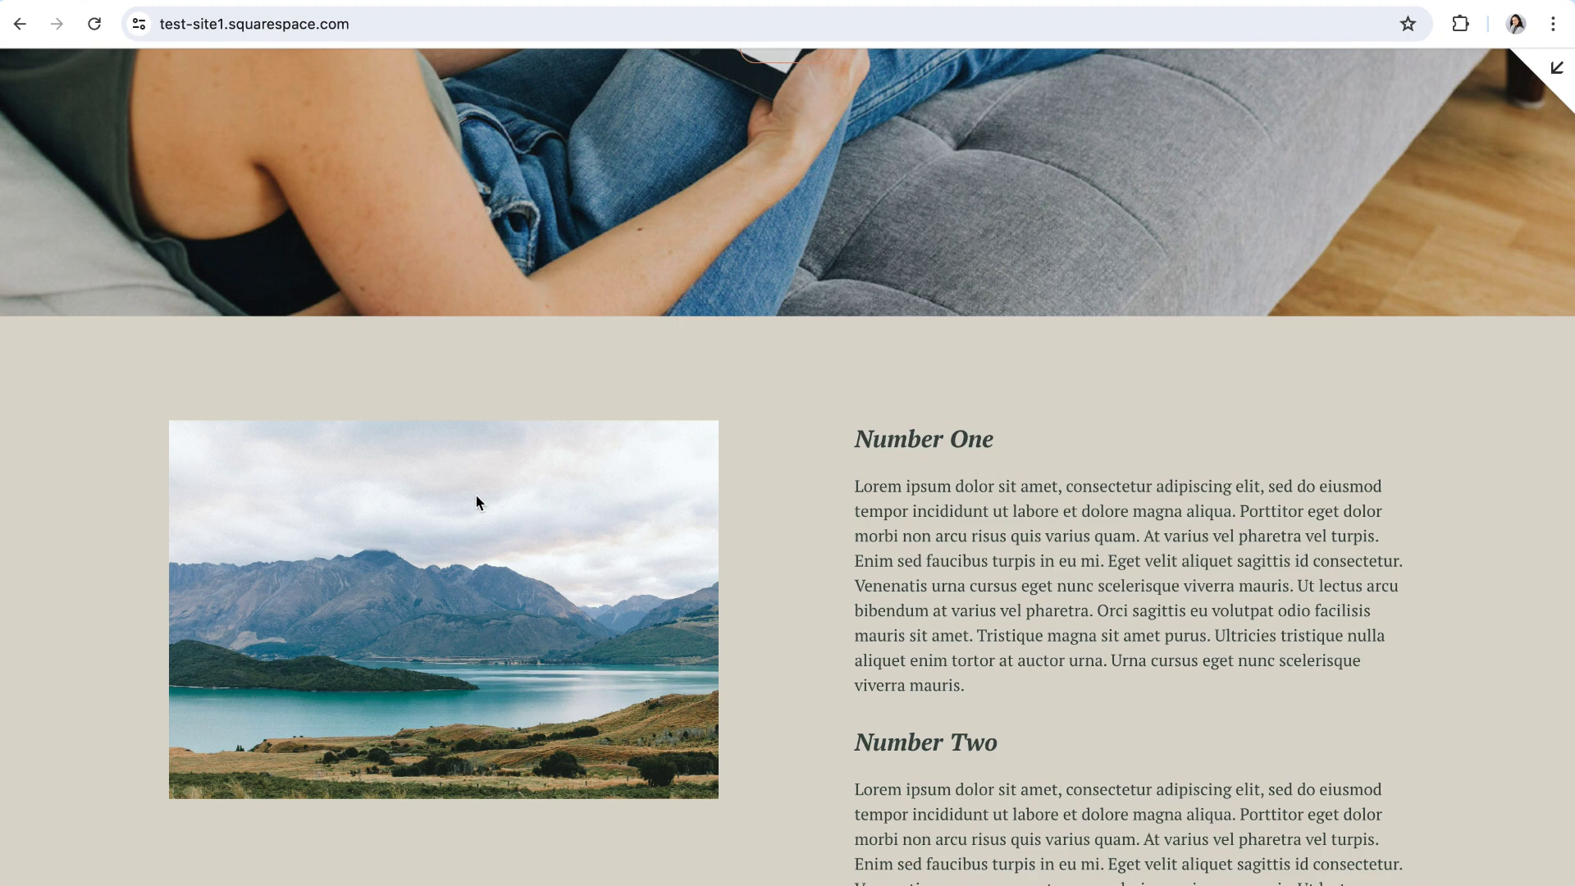
scroll(520, 529, "down", 2)
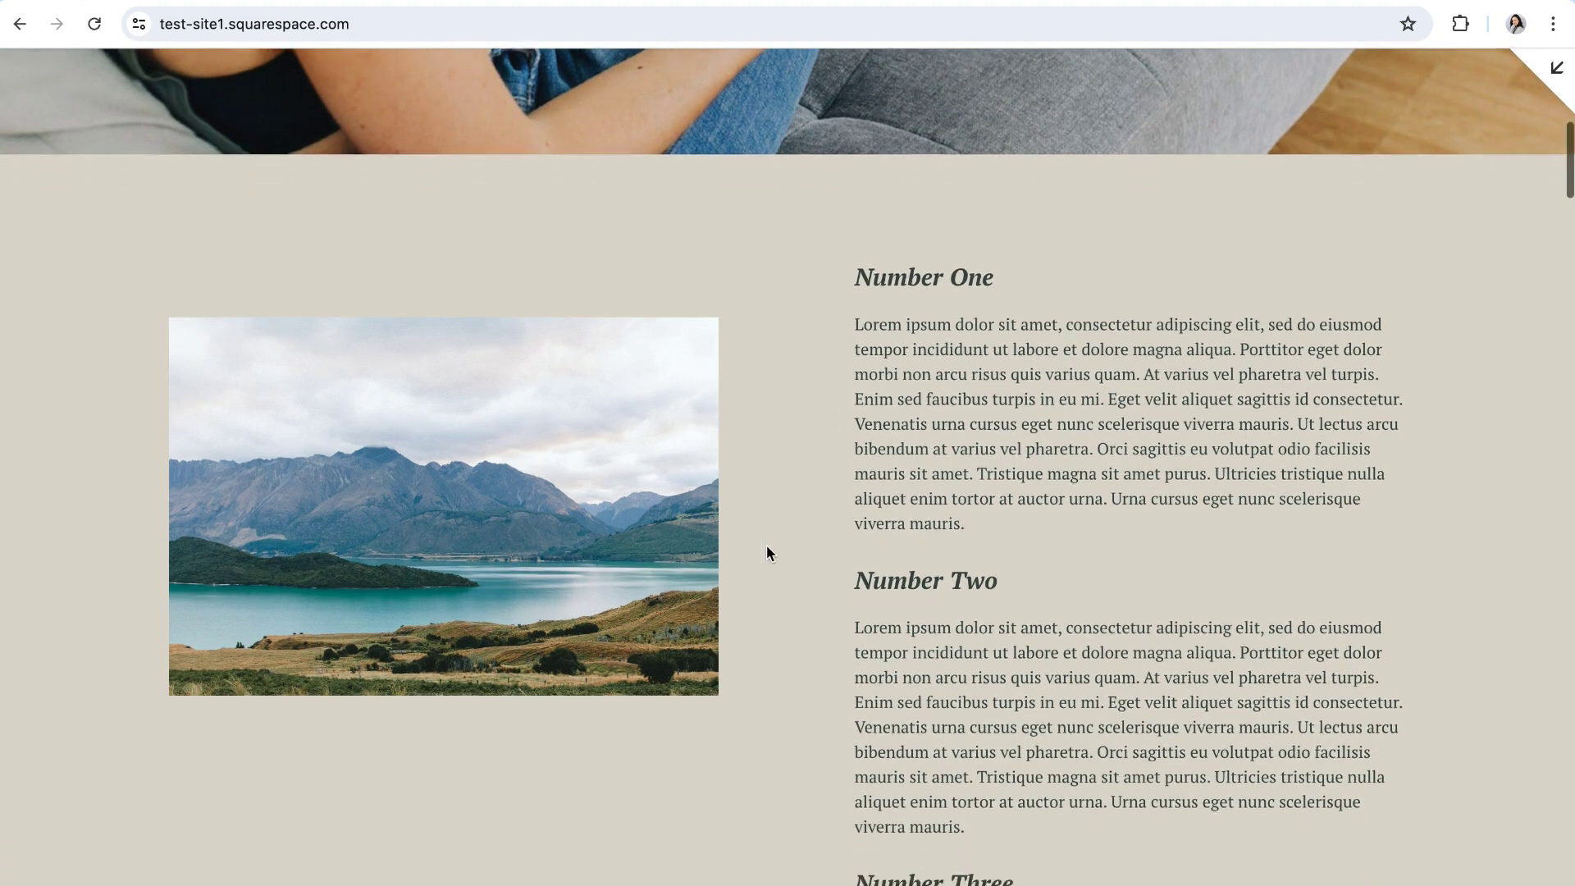
scroll(768, 551, "down", 5)
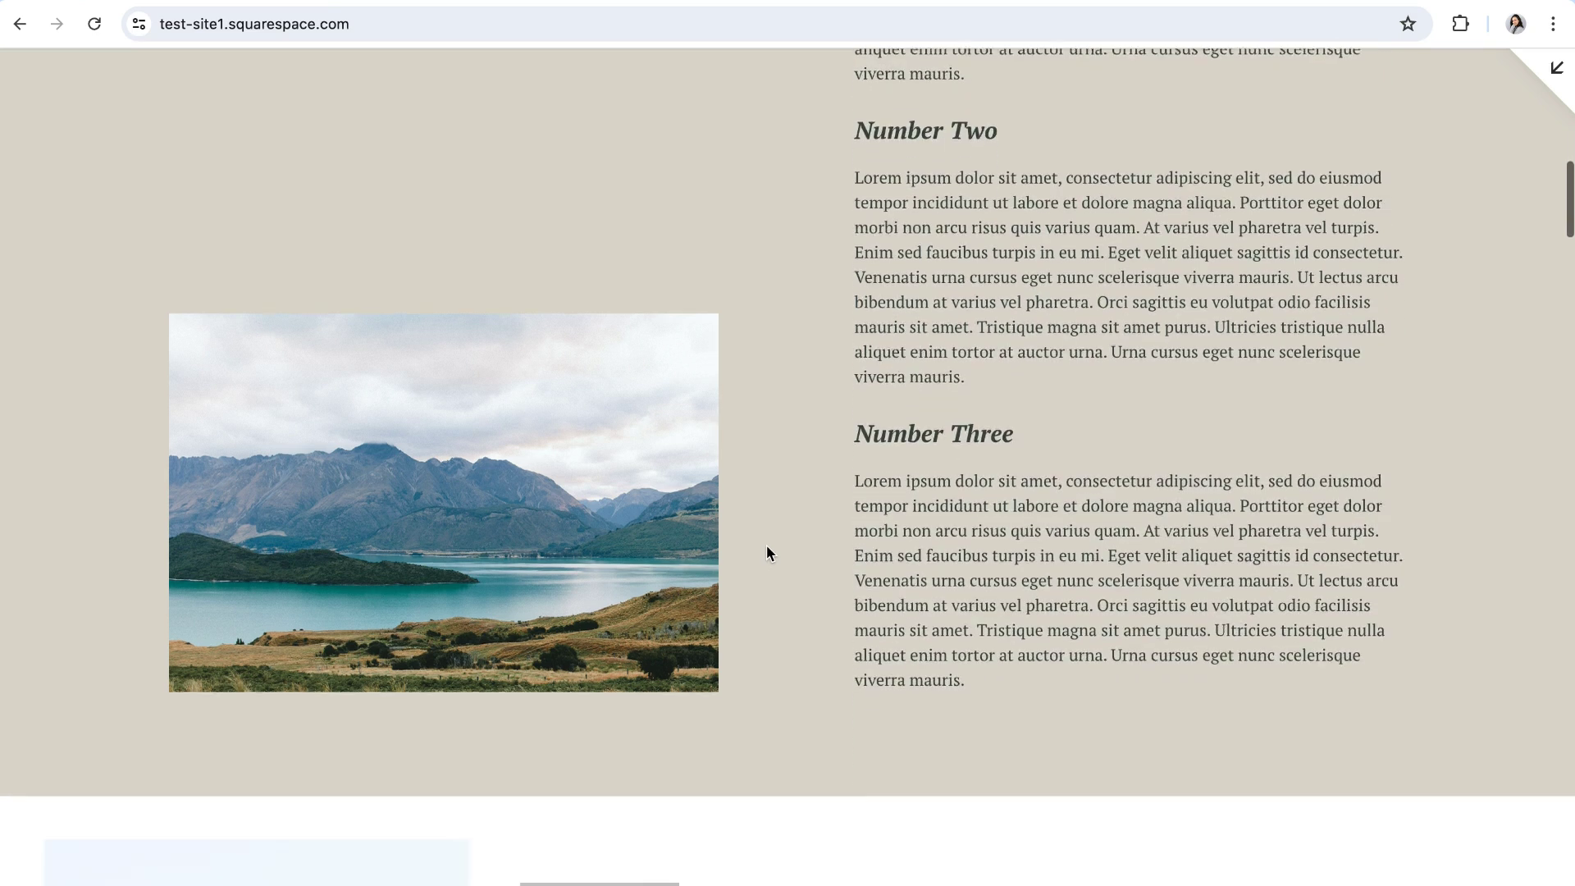
scroll(766, 546, "up", 8)
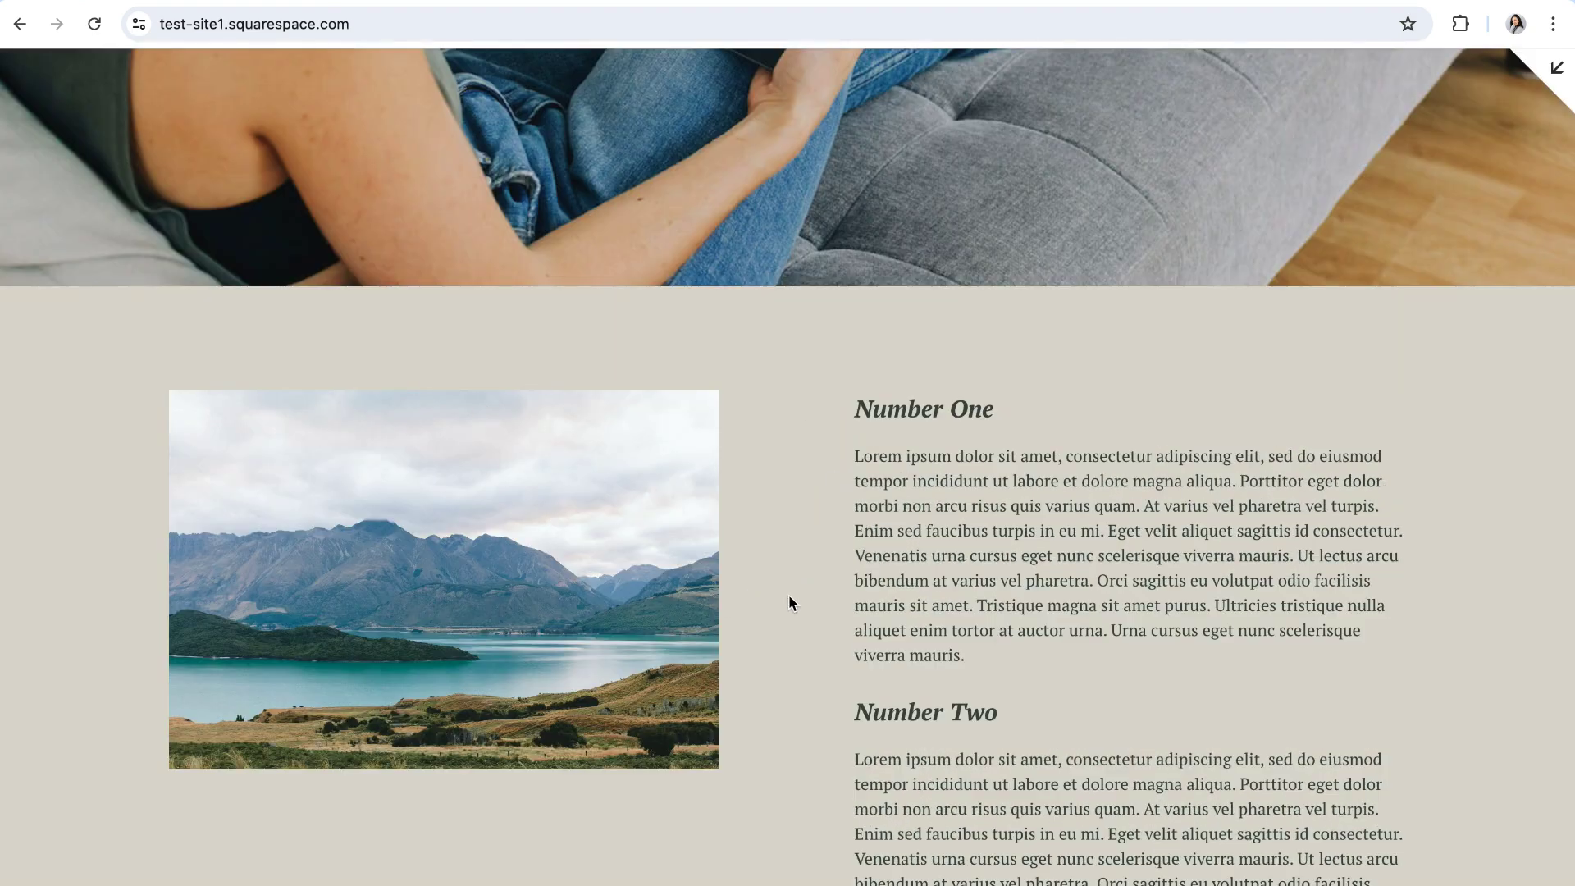
scroll(788, 593, "down", 3)
scroll(789, 603, "down", 2)
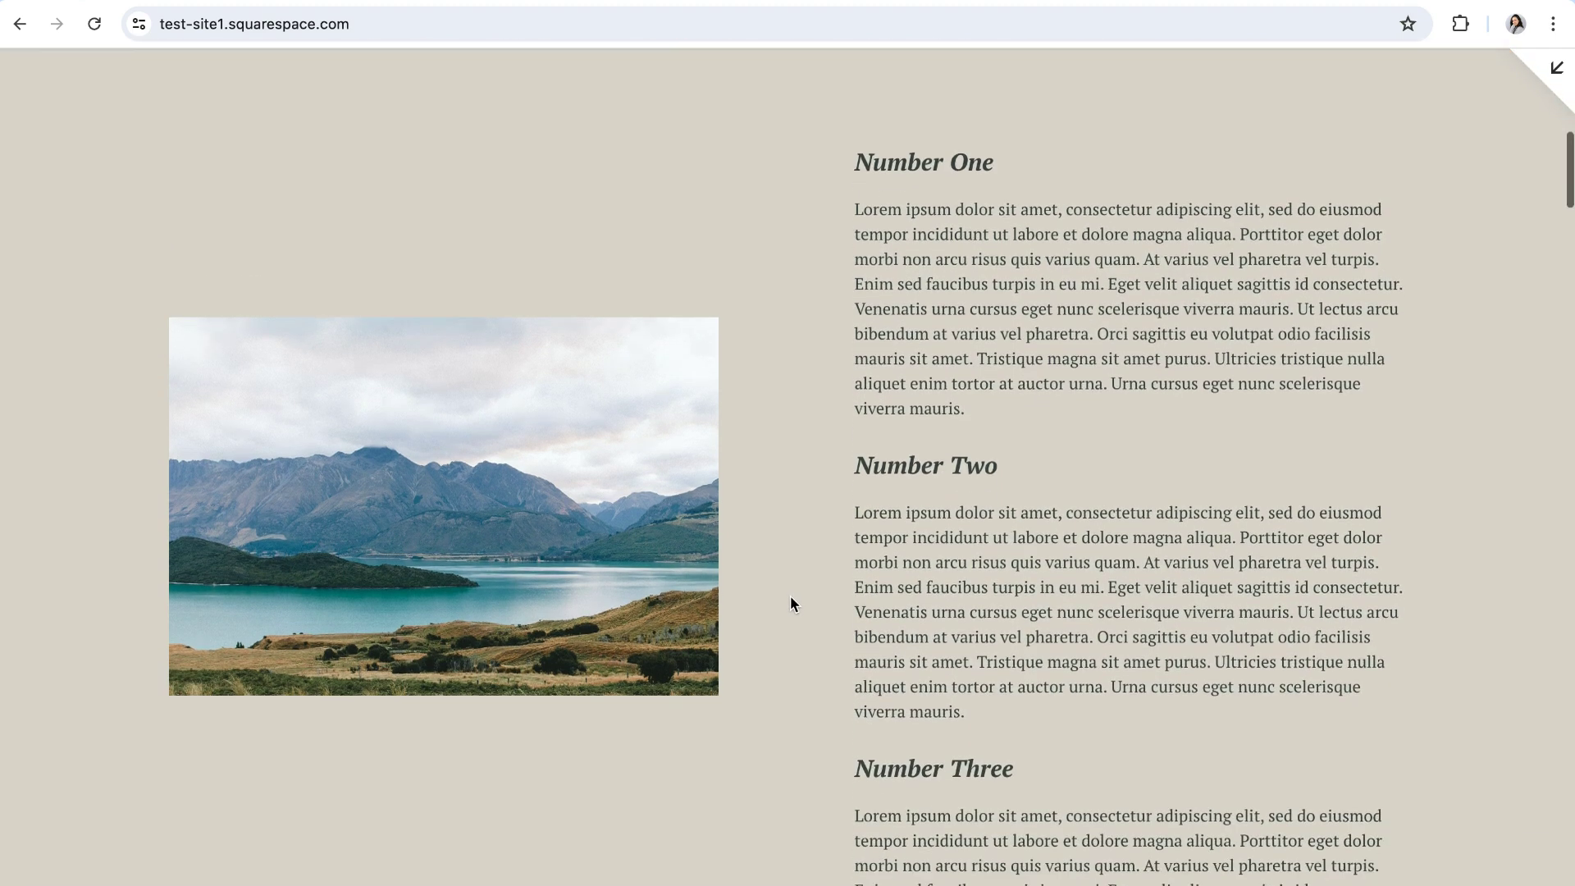
scroll(794, 599, "down", 3)
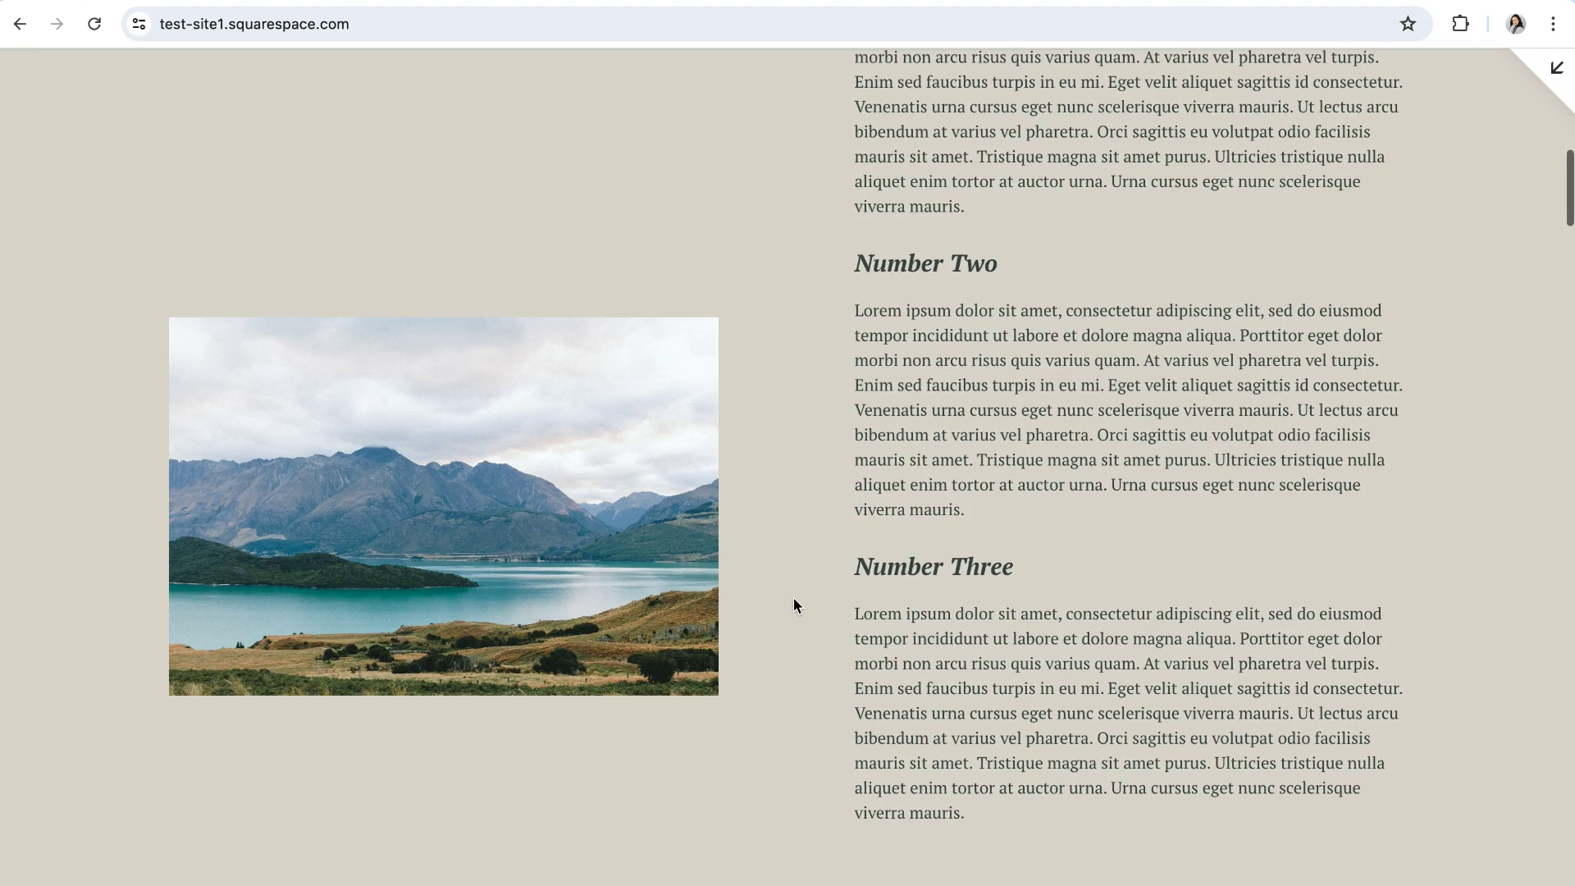
scroll(794, 599, "up", 2)
scroll(794, 598, "up", 6)
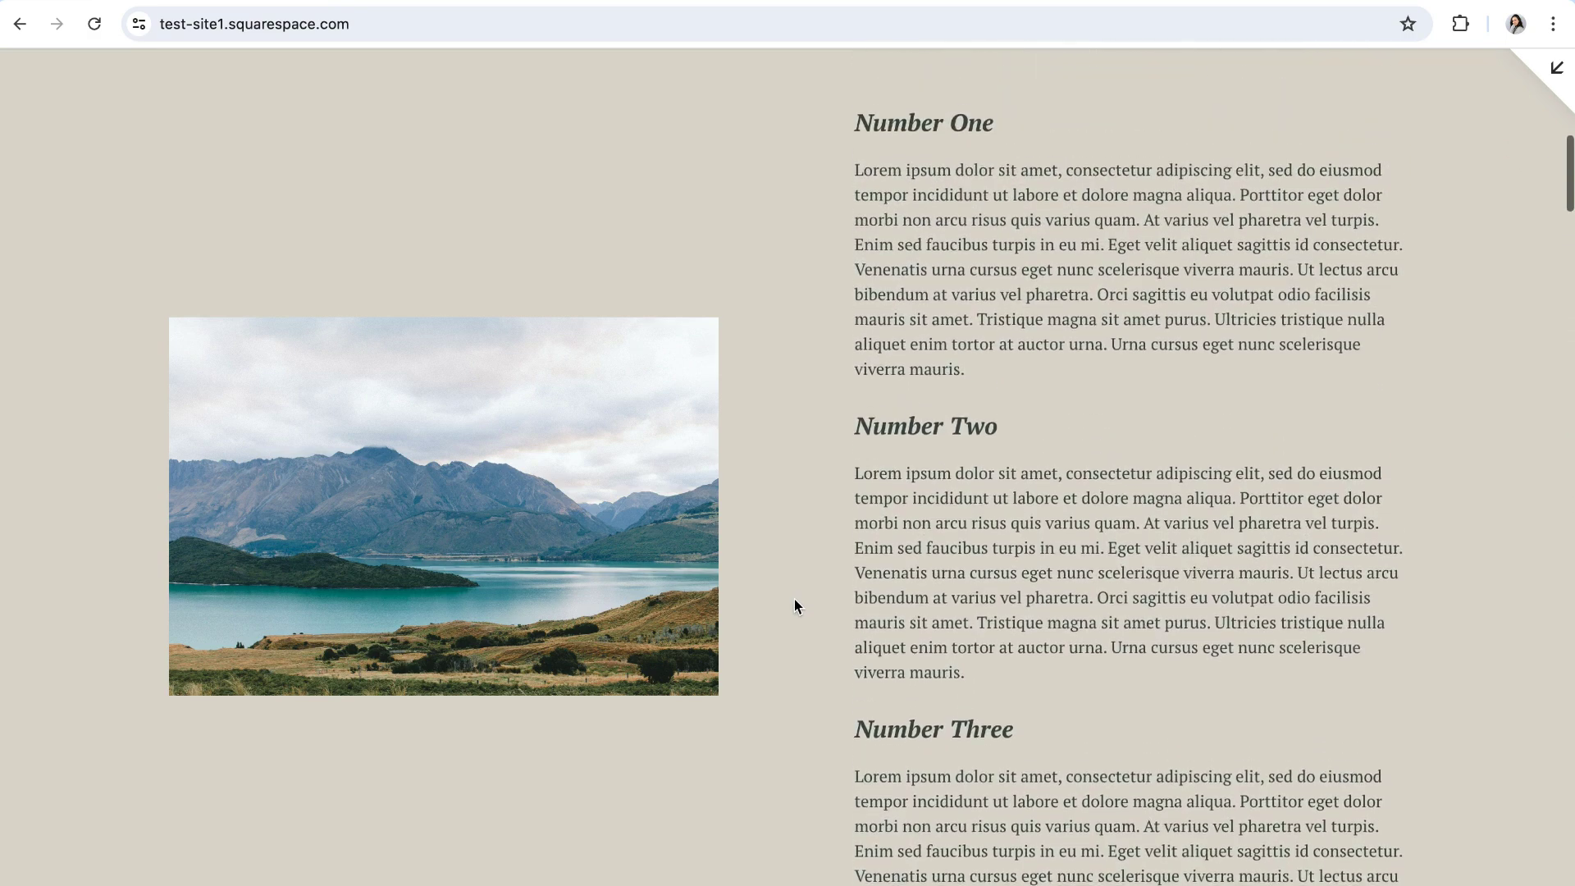
scroll(793, 599, "up", 3)
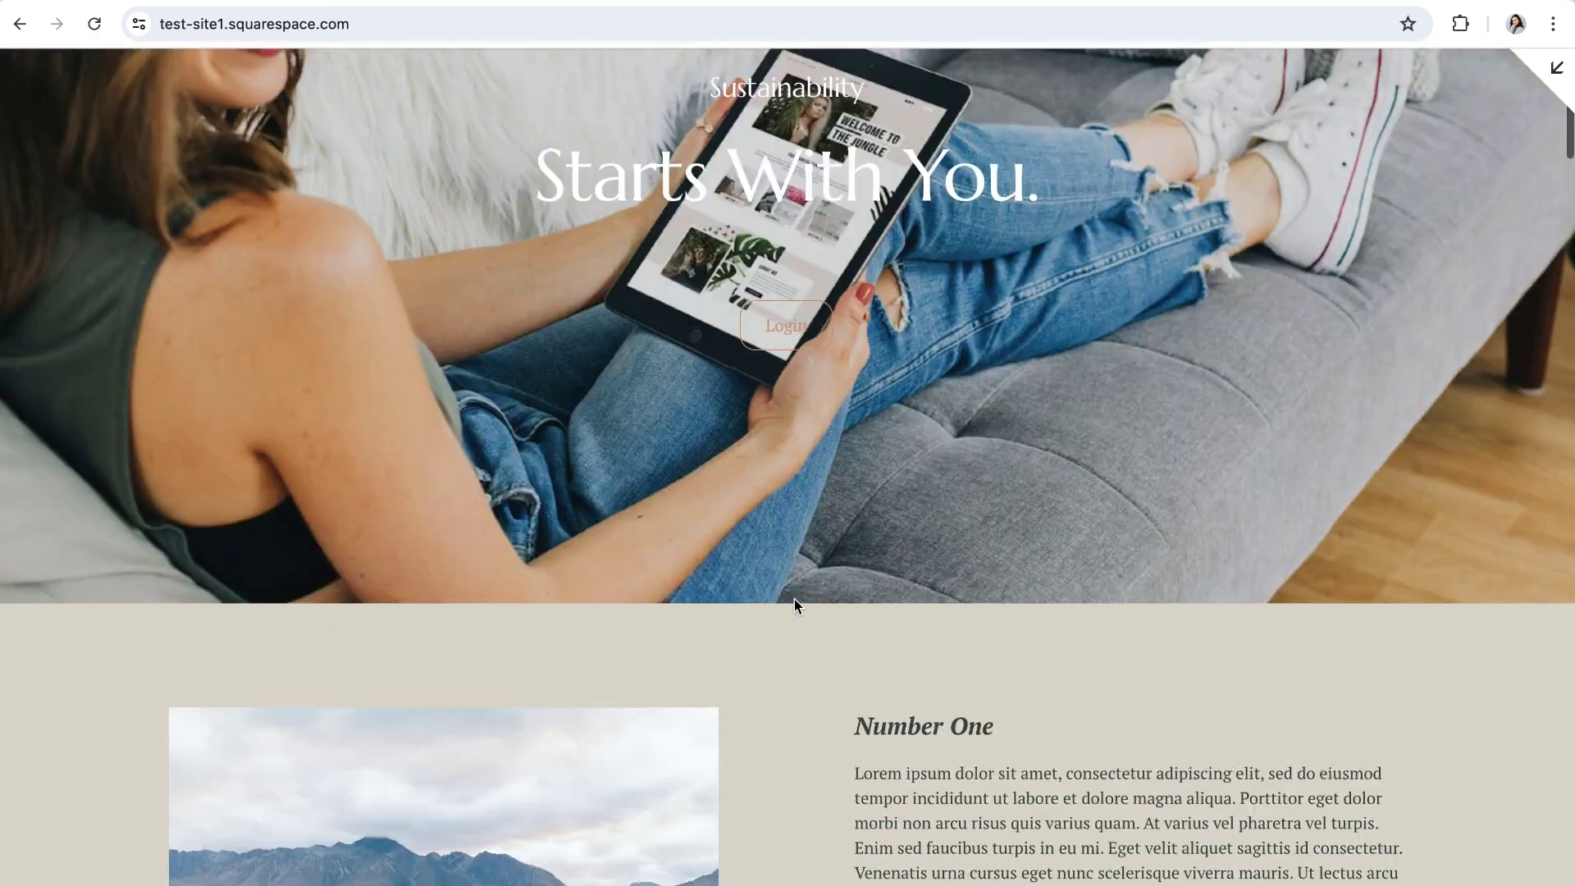
Exit preview, edit the Home page, and scroll to the lake image and Number One section
key("Escape")
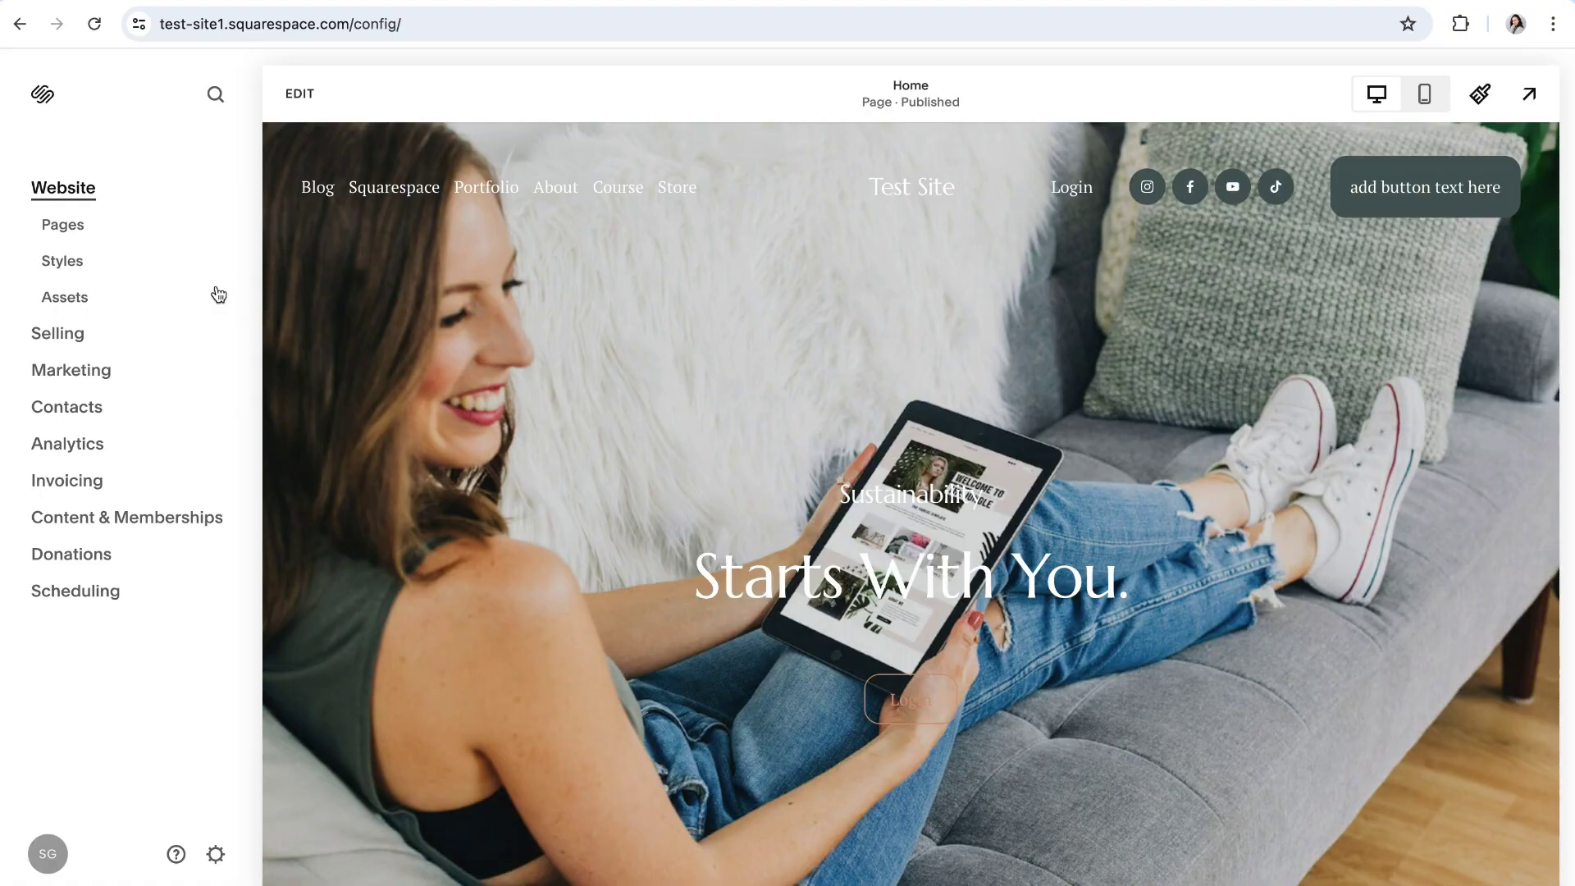
left_click(297, 97)
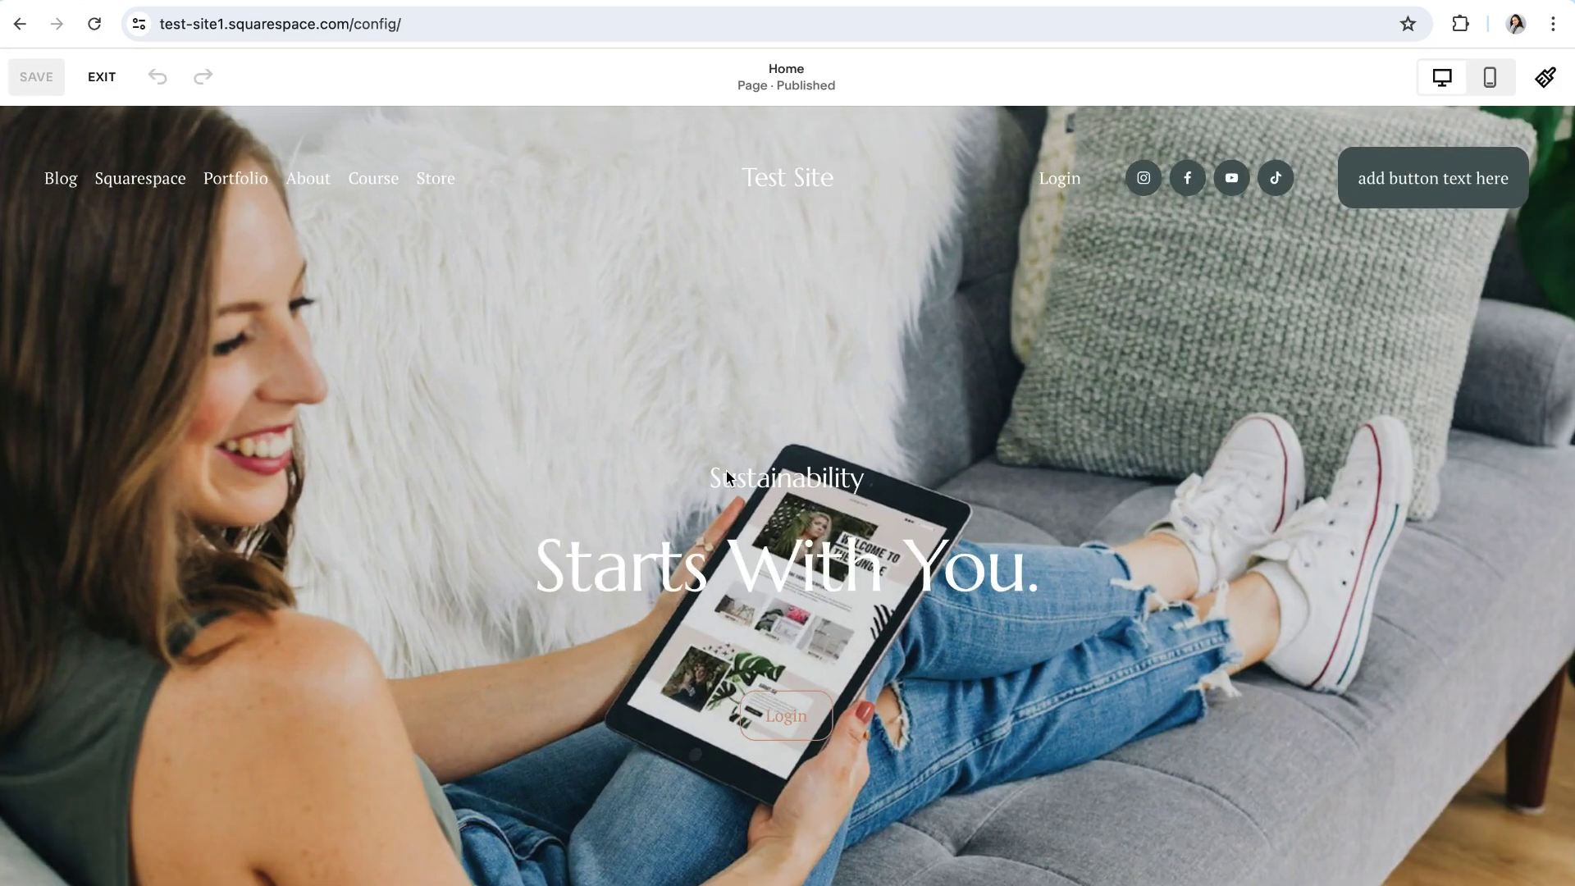
scroll(786, 515, "down", 10)
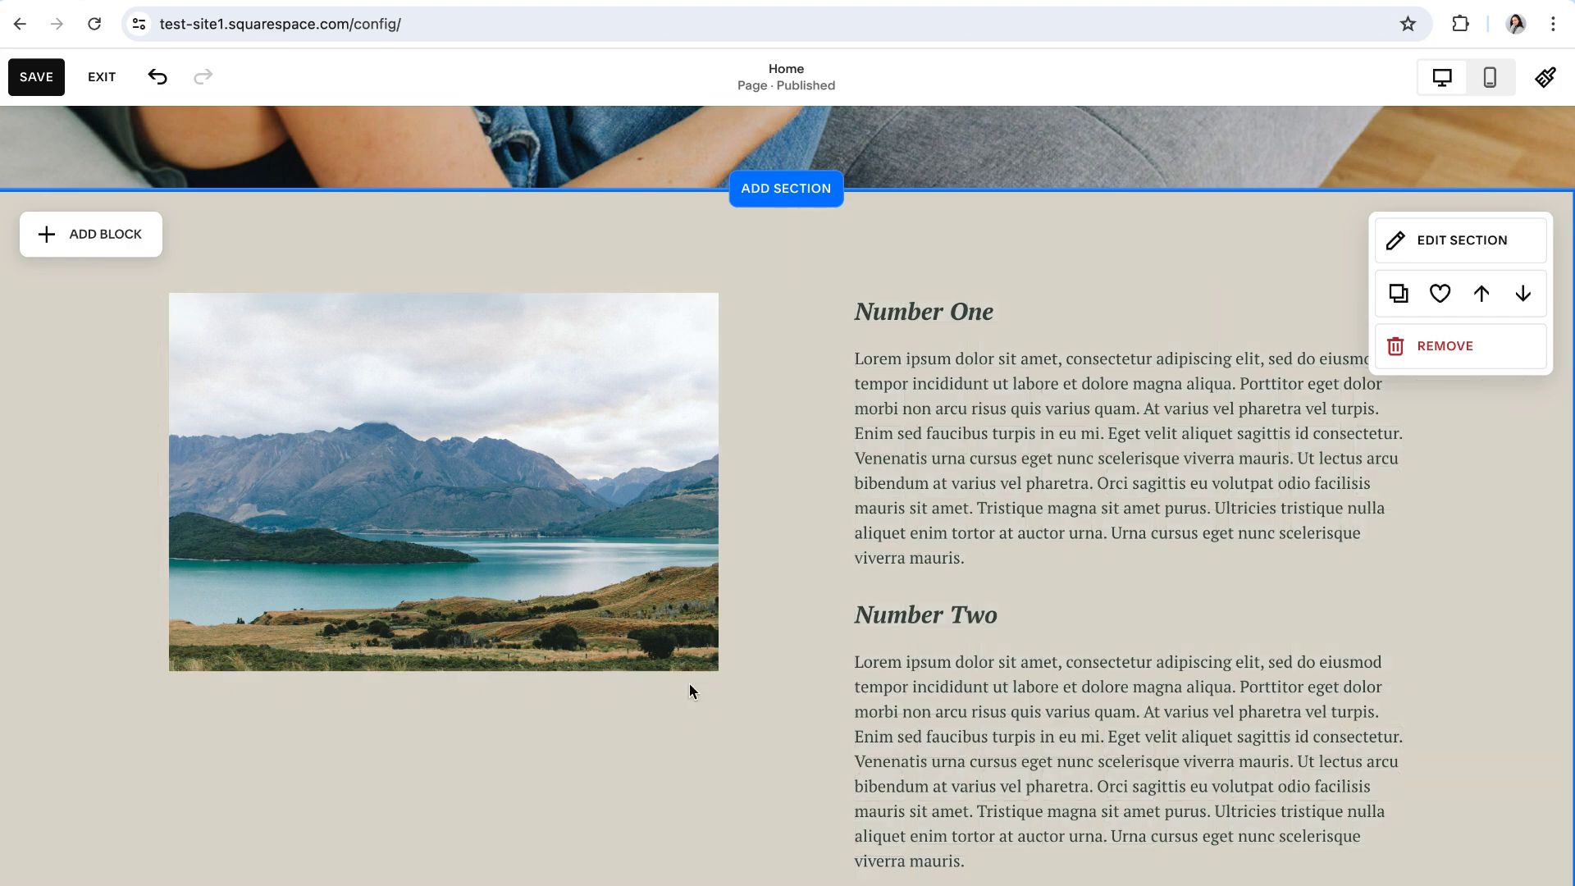
scroll(689, 682, "down", 9)
scroll(693, 681, "down", 3)
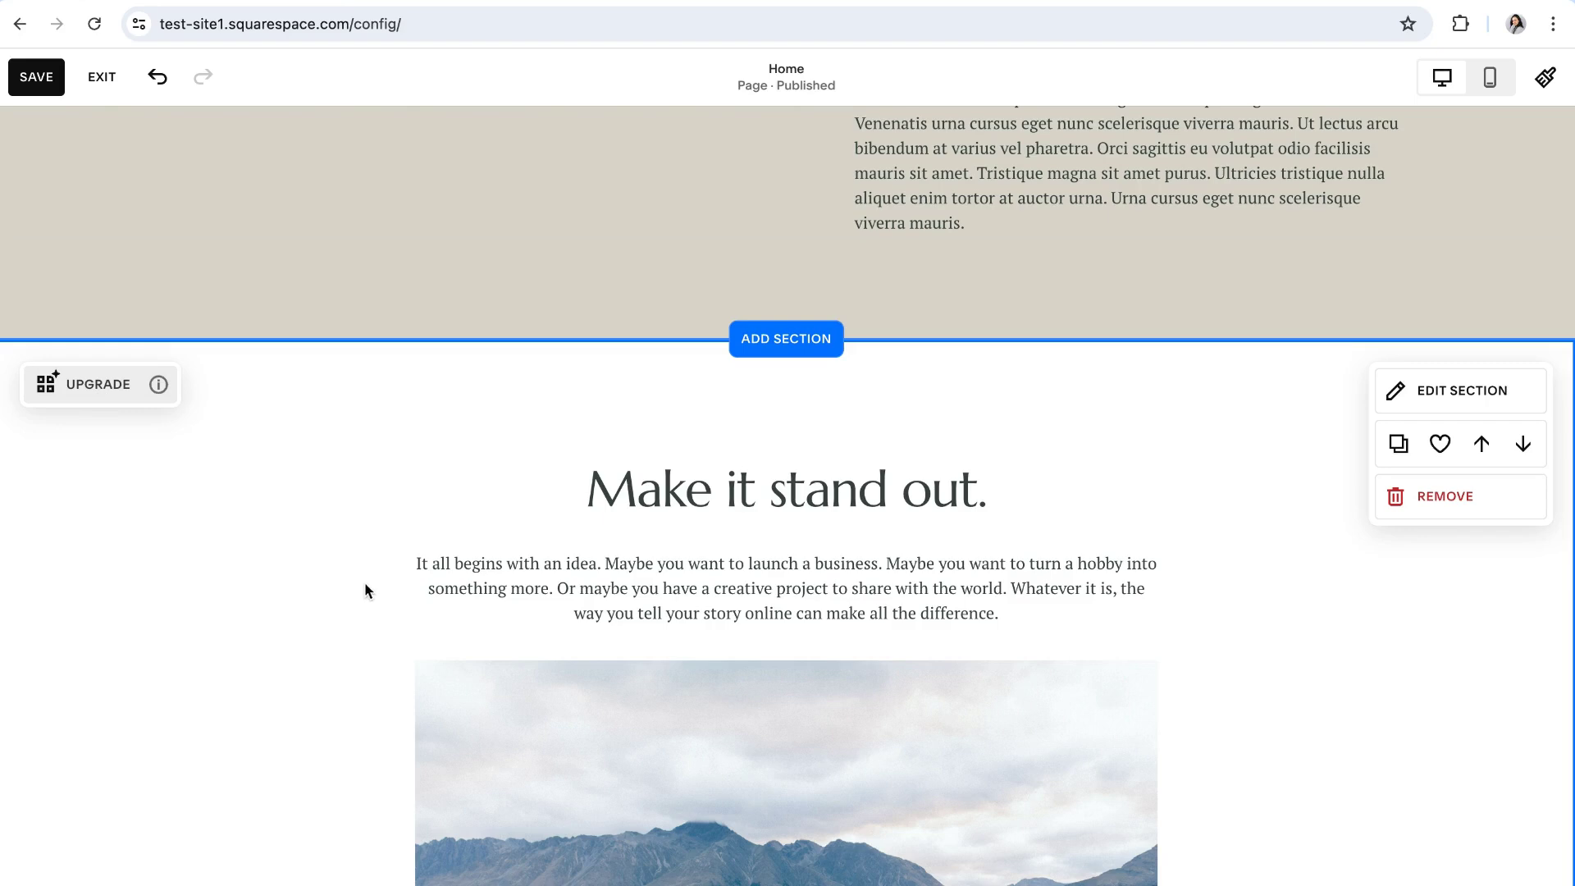
scroll(654, 607, "up", 7)
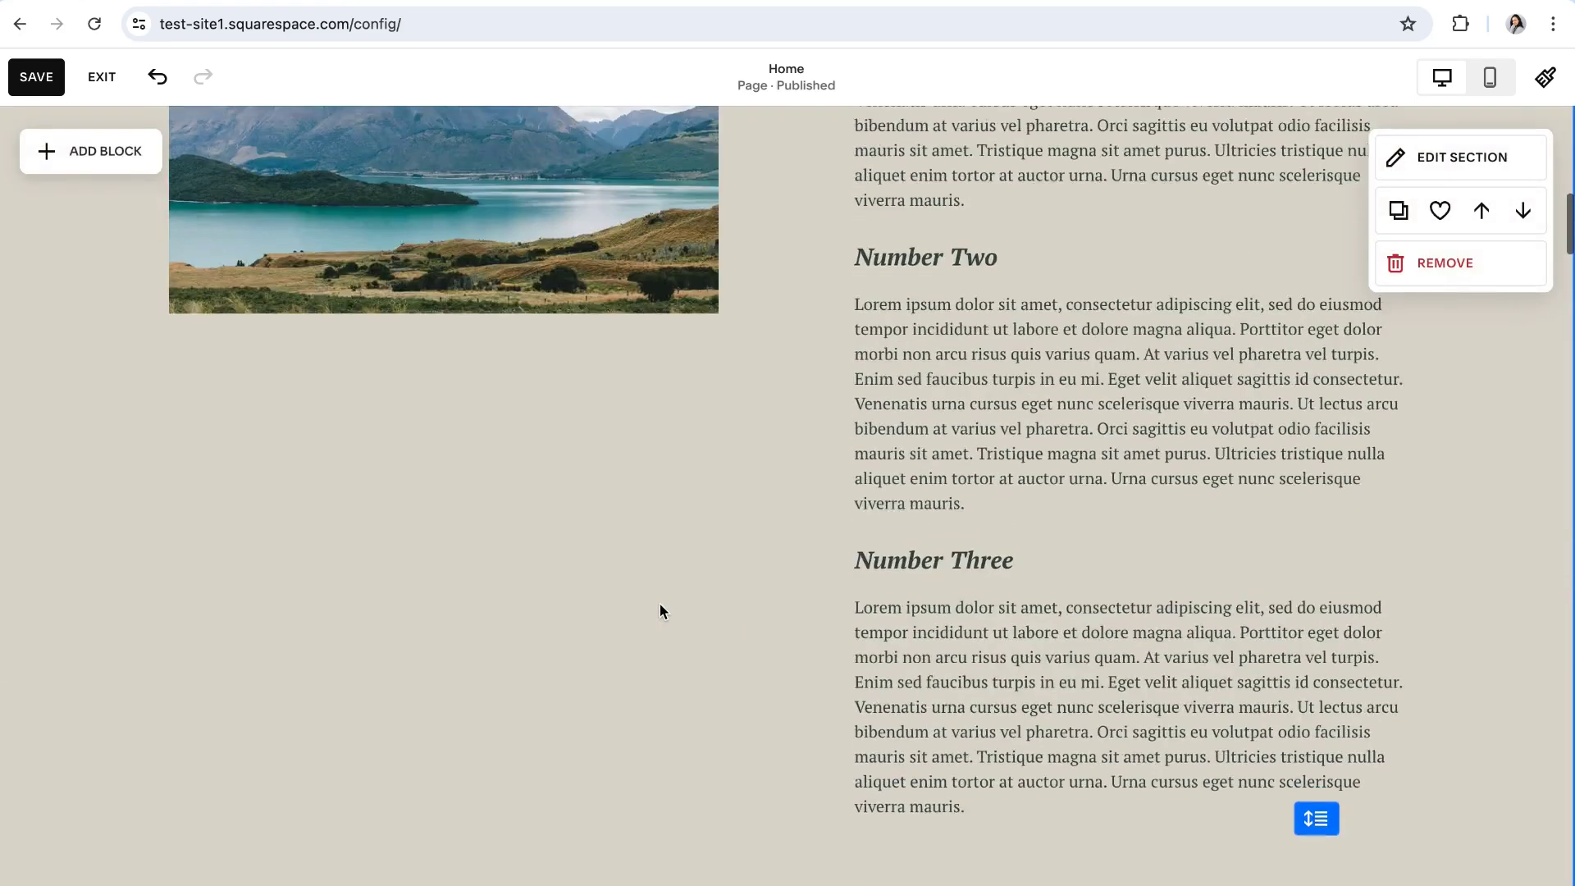
scroll(660, 607, "up", 4)
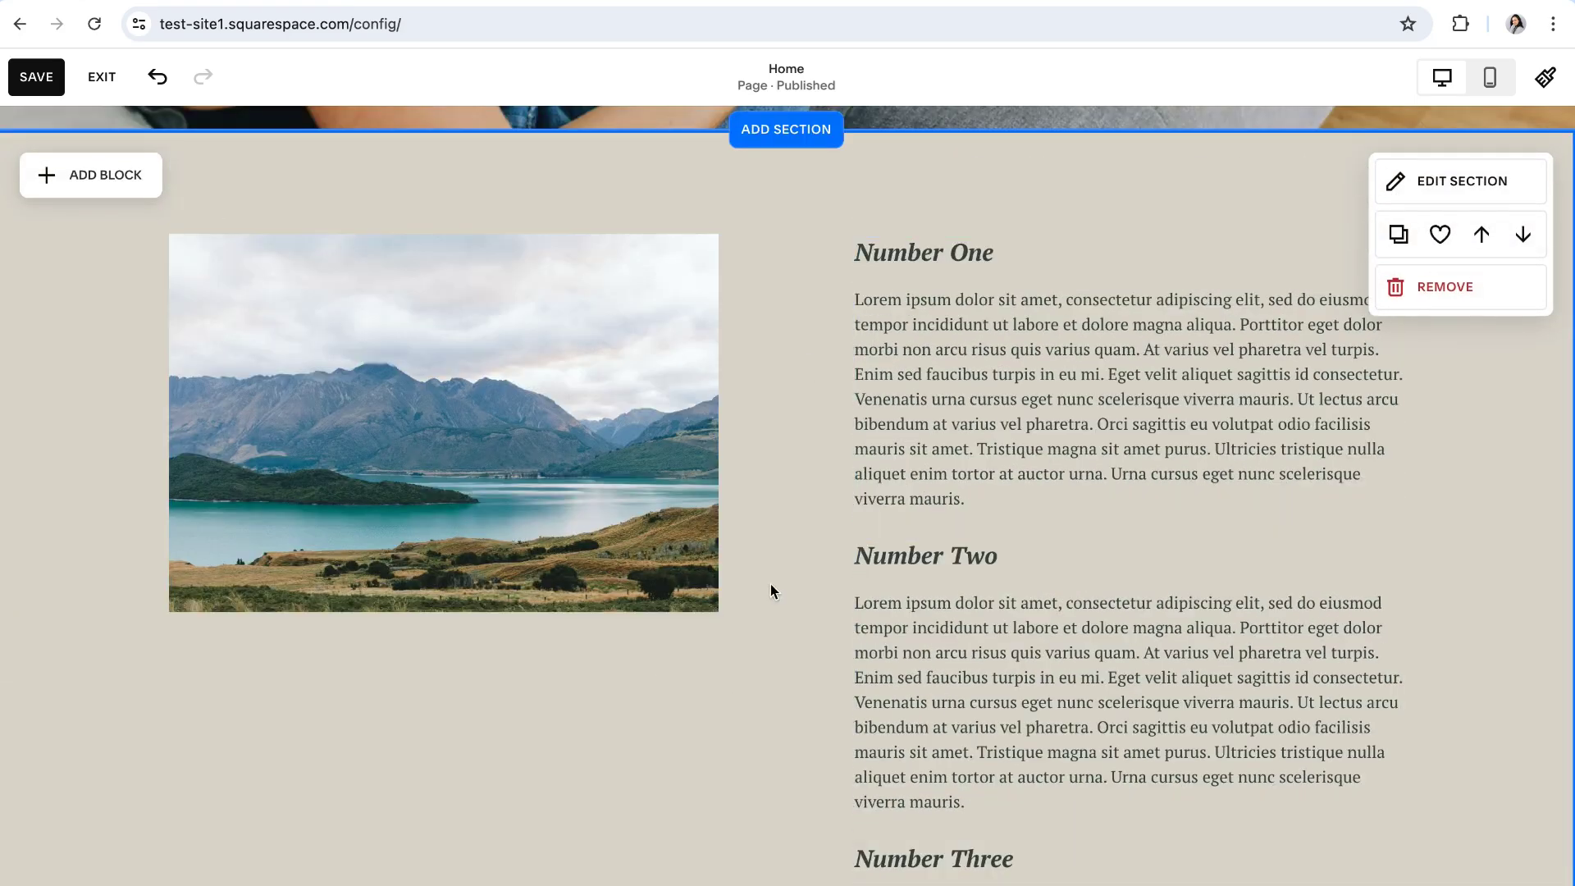
scroll(997, 507, "down", 2)
scroll(998, 508, "down", 2)
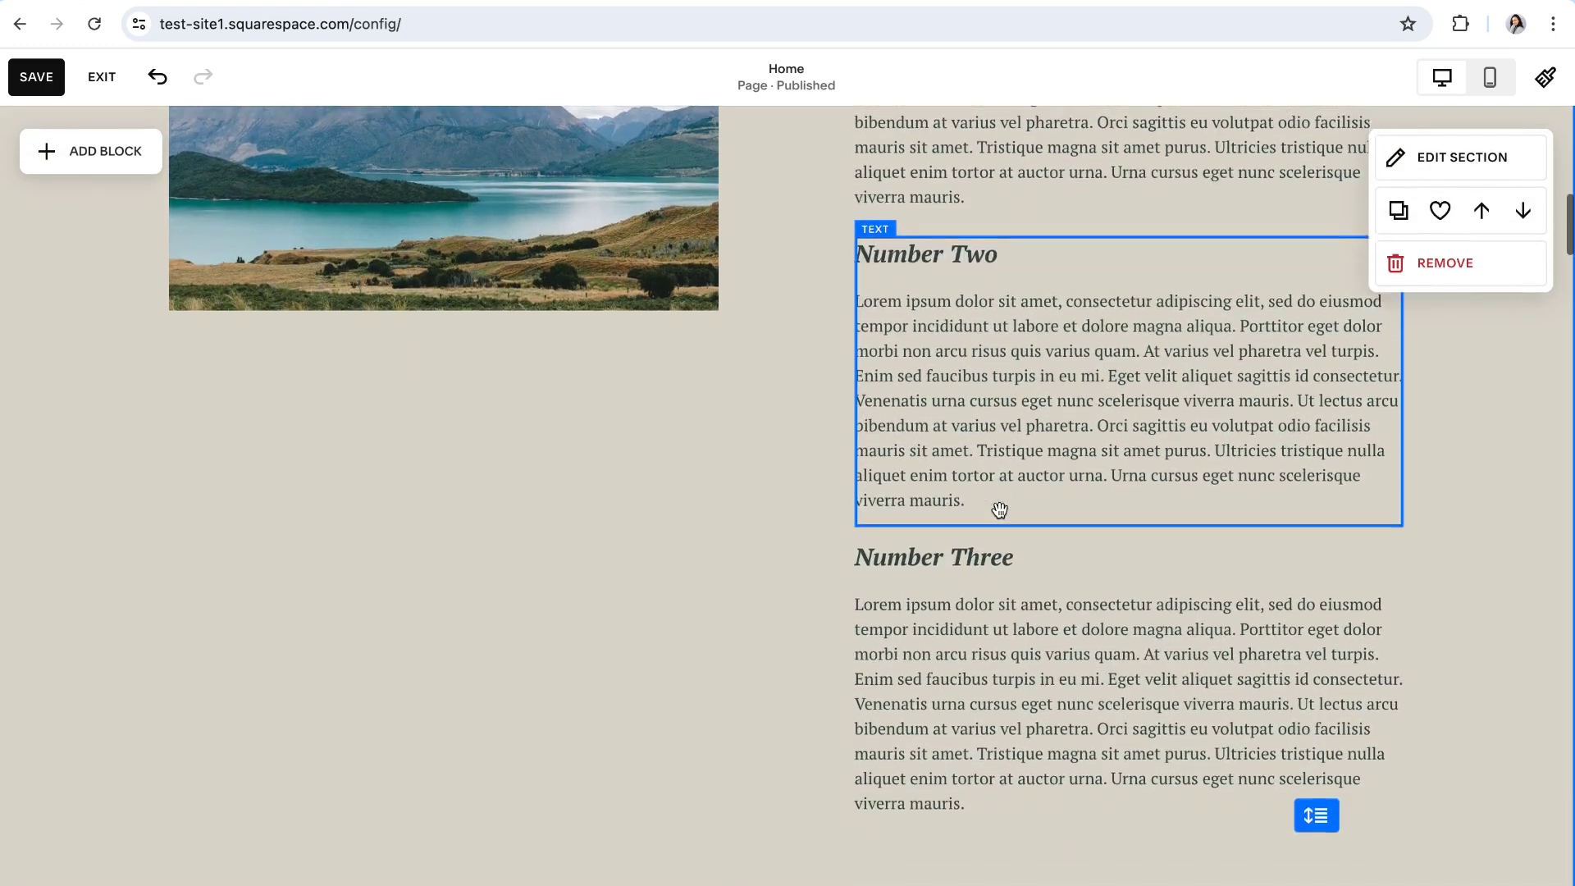
scroll(998, 509, "up", 4)
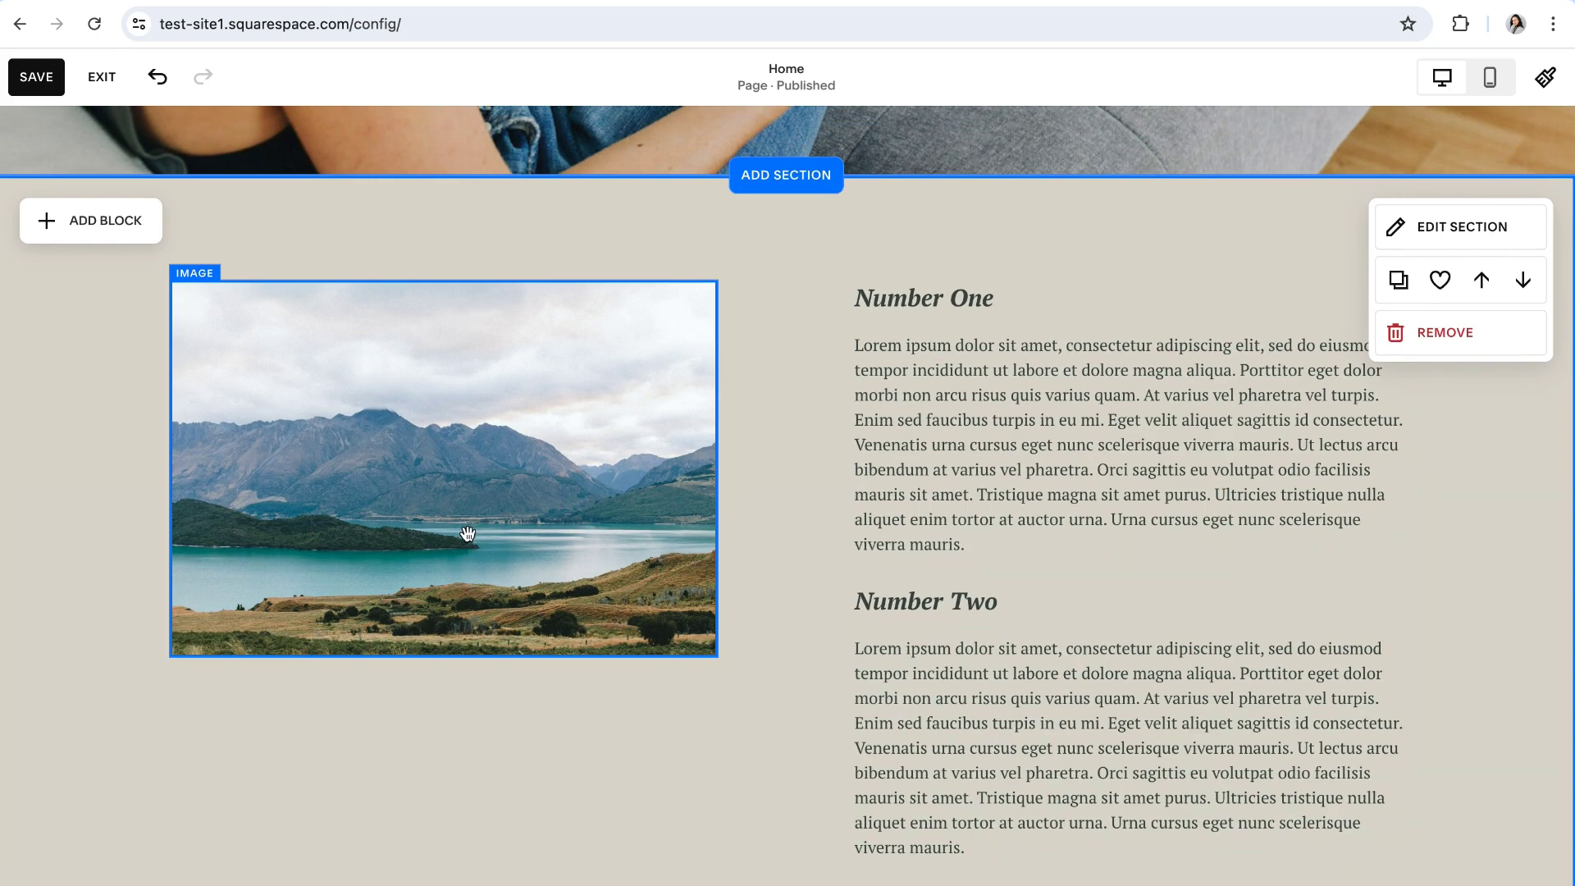
scroll(548, 570, "down", 5)
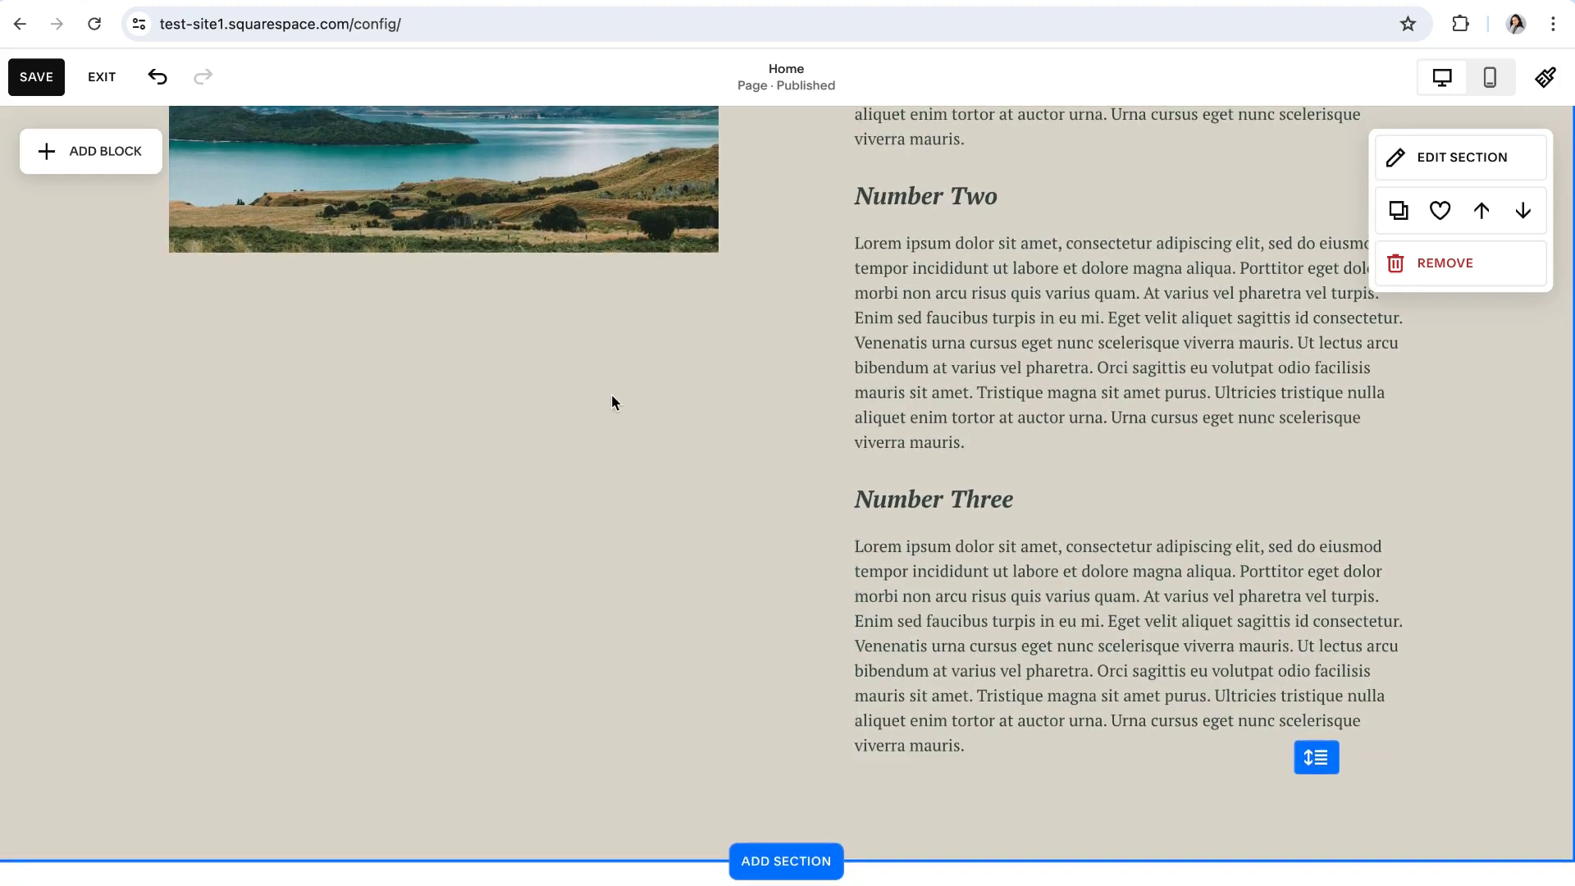
scroll(796, 553, "up", 4)
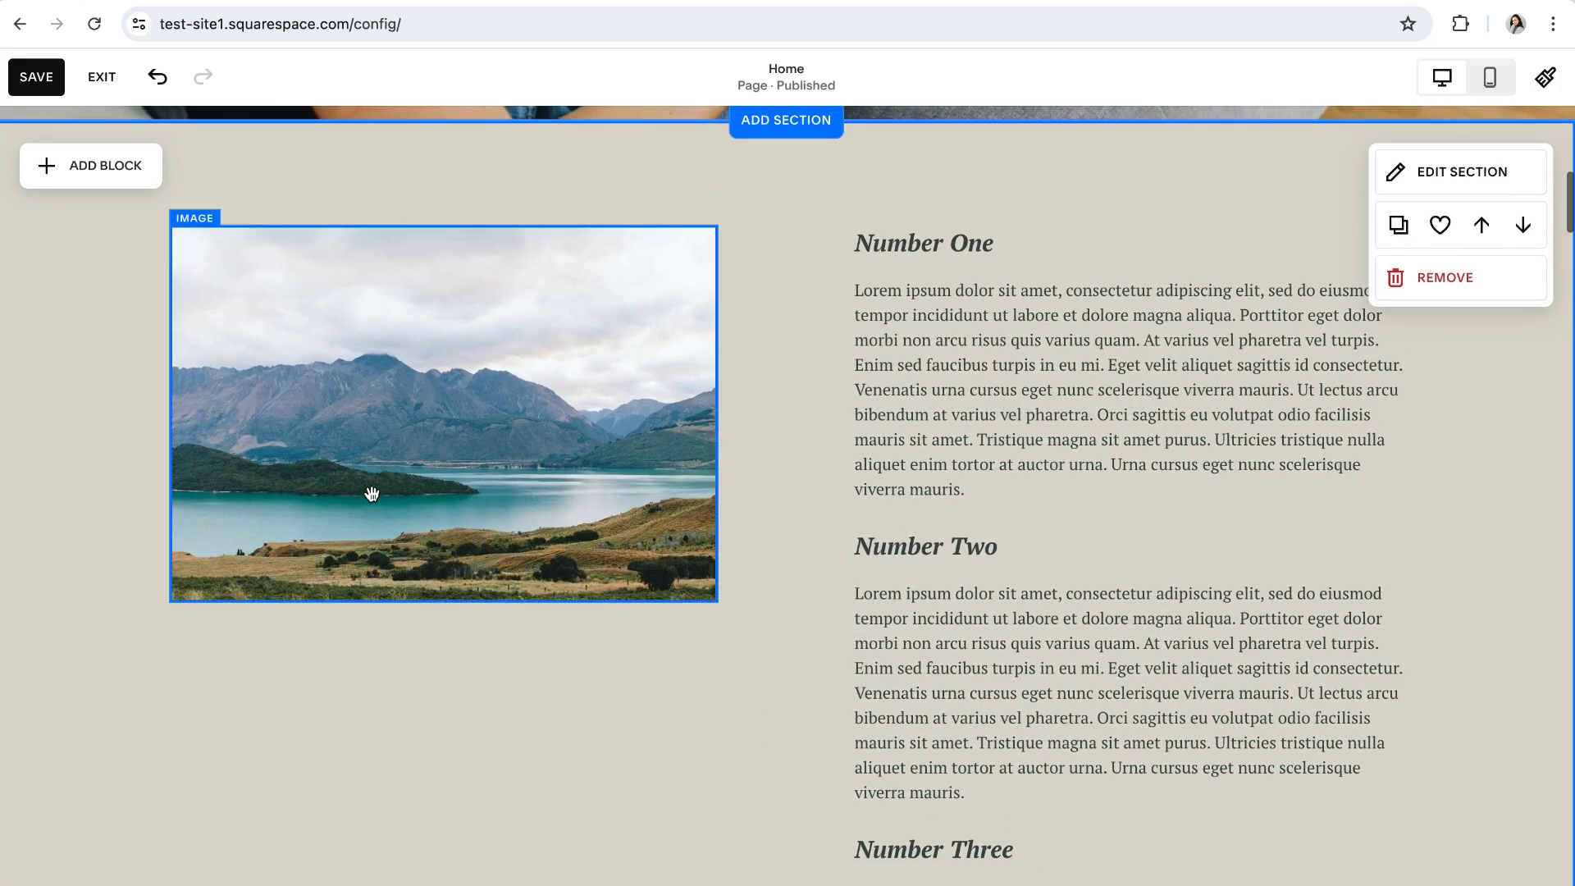
left_click(363, 492)
left_click_drag(436, 596, 447, 817)
scroll(473, 687, "down", 3)
left_click_drag(446, 559, 475, 801)
scroll(835, 647, "up", 3)
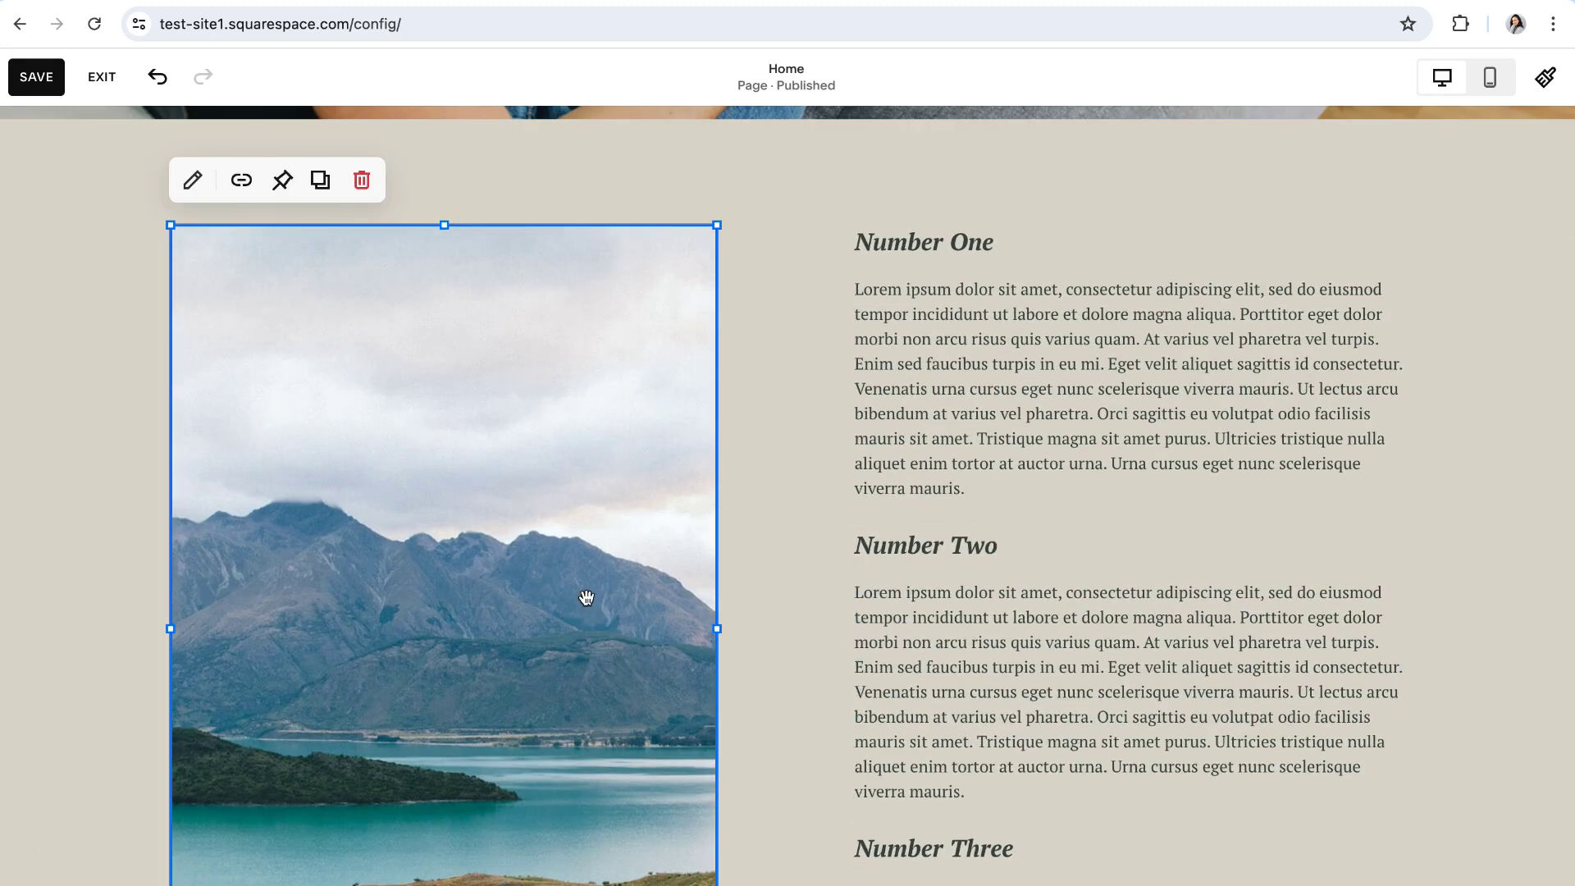
left_click(157, 80)
left_click(156, 80)
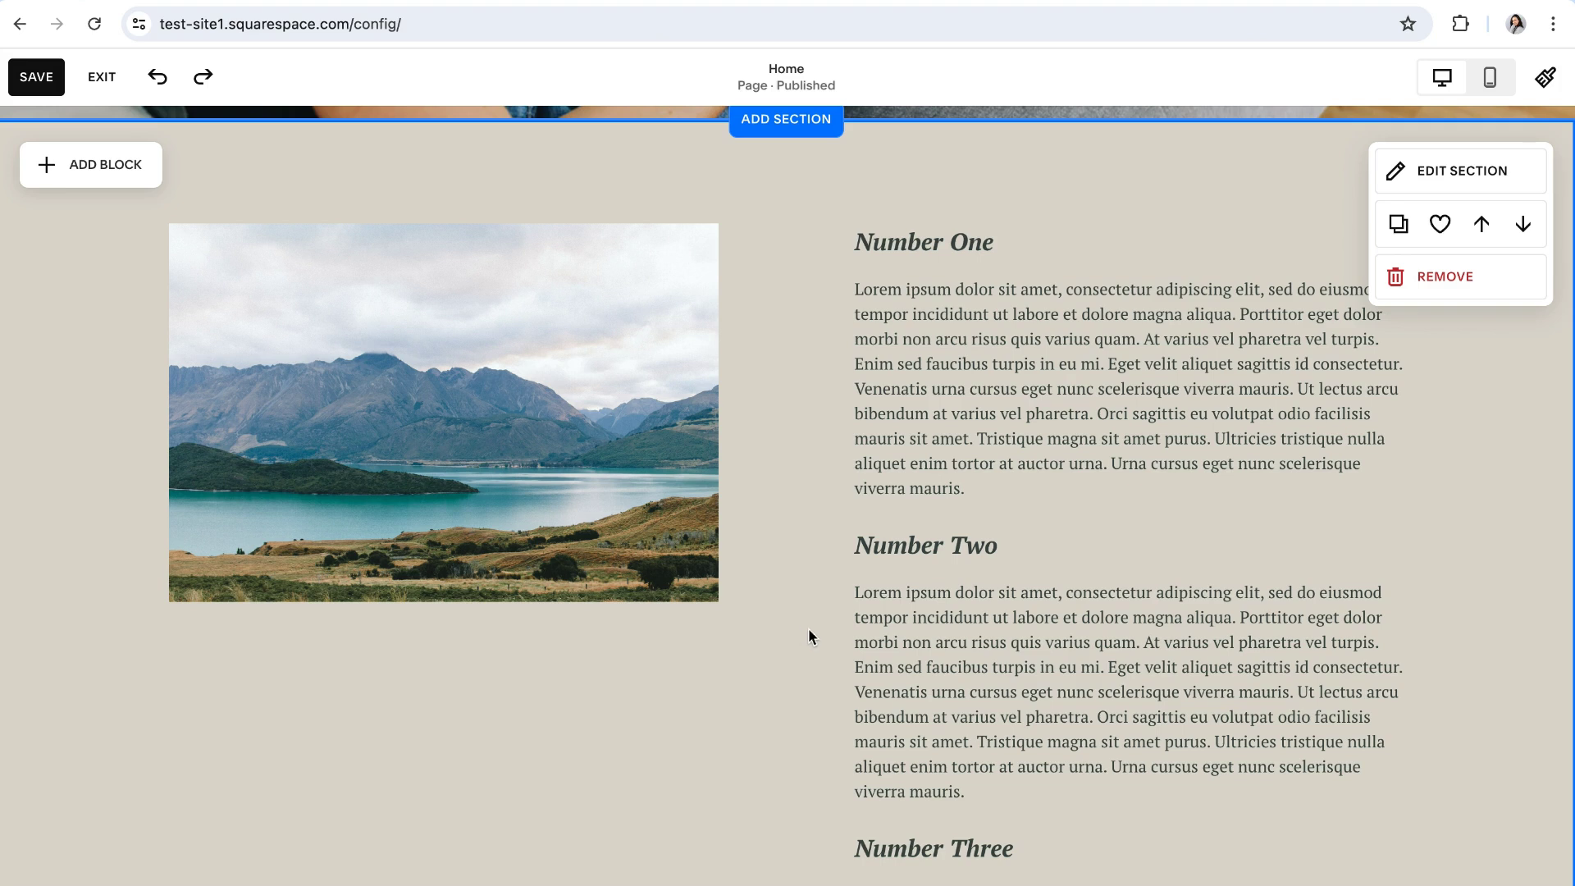
Pin the lake image block, showing Pin options set to center with 0px offset
scroll(804, 727, "up", 1)
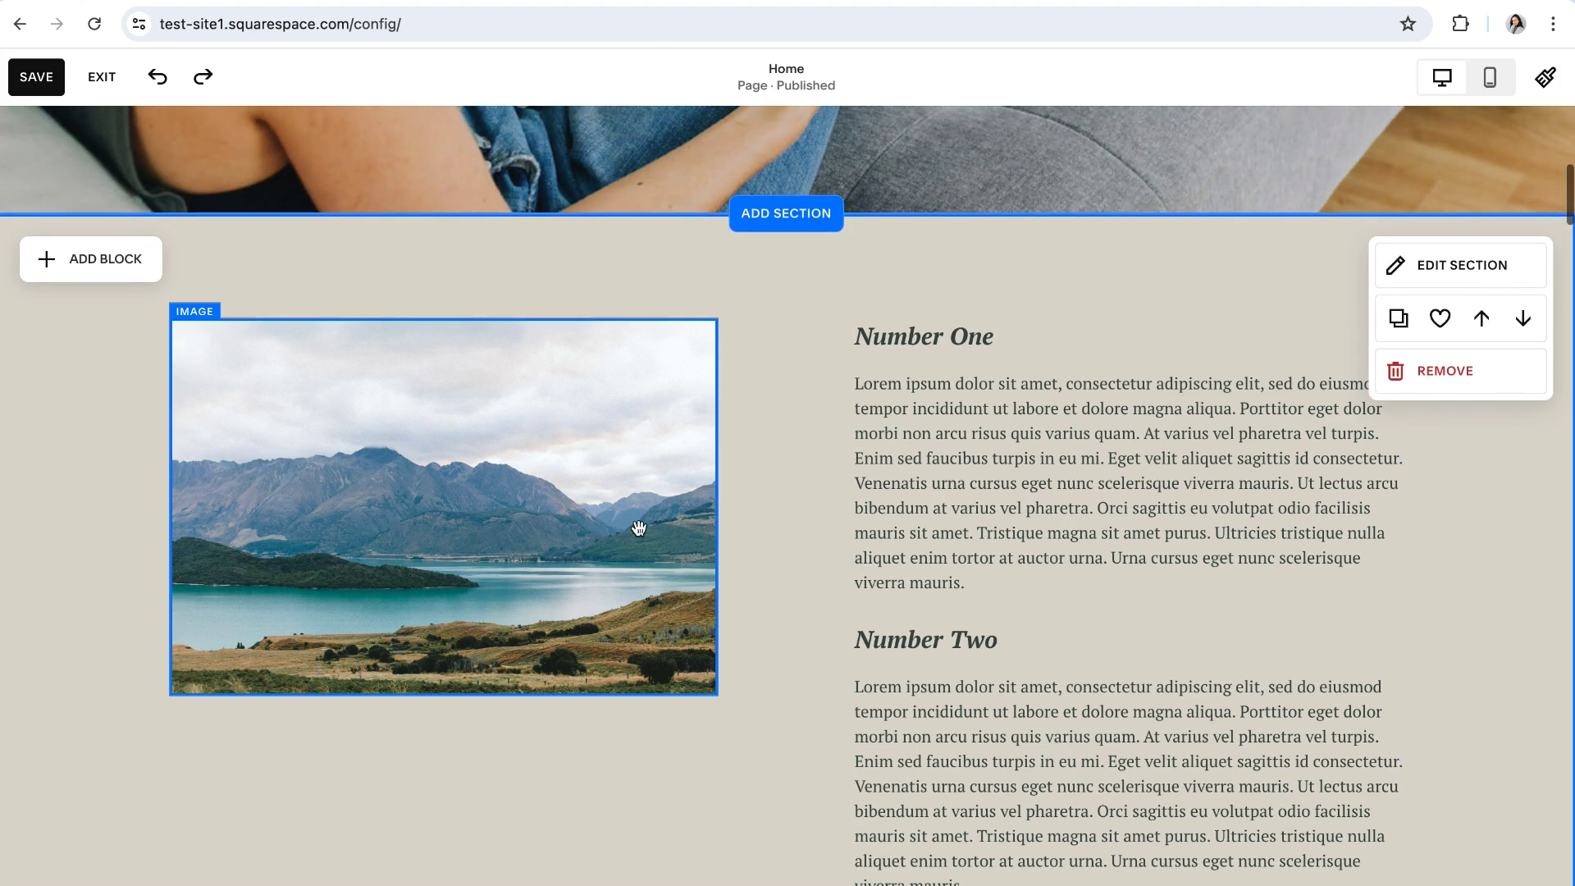
left_click(429, 484)
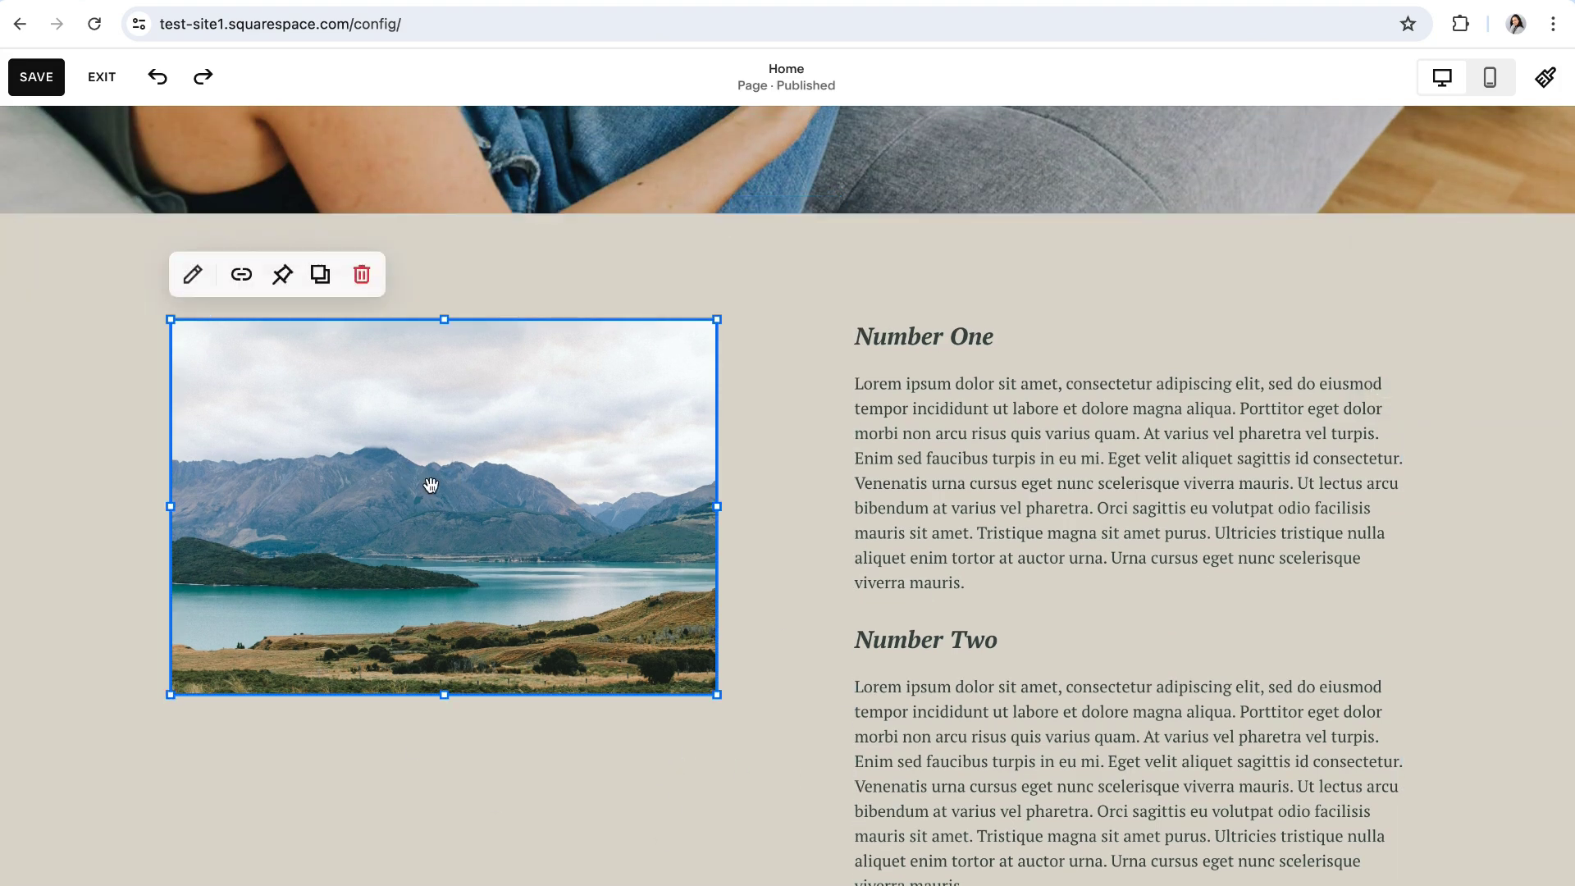
left_click(282, 277)
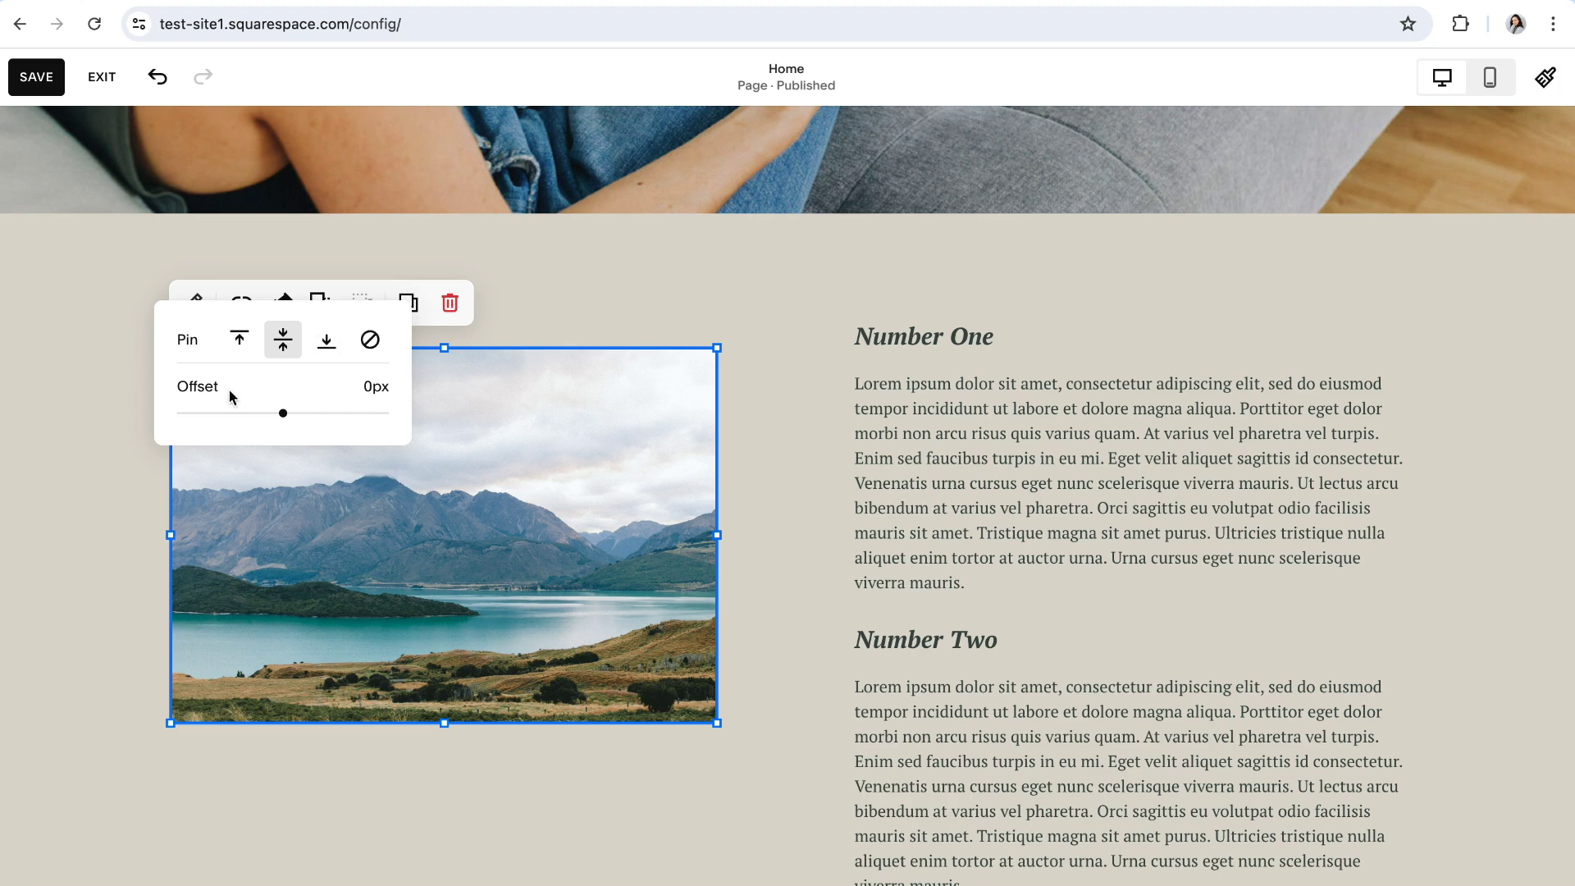
left_click_drag(184, 397, 155, 379)
left_click(160, 379)
scroll(233, 410, "down", 1)
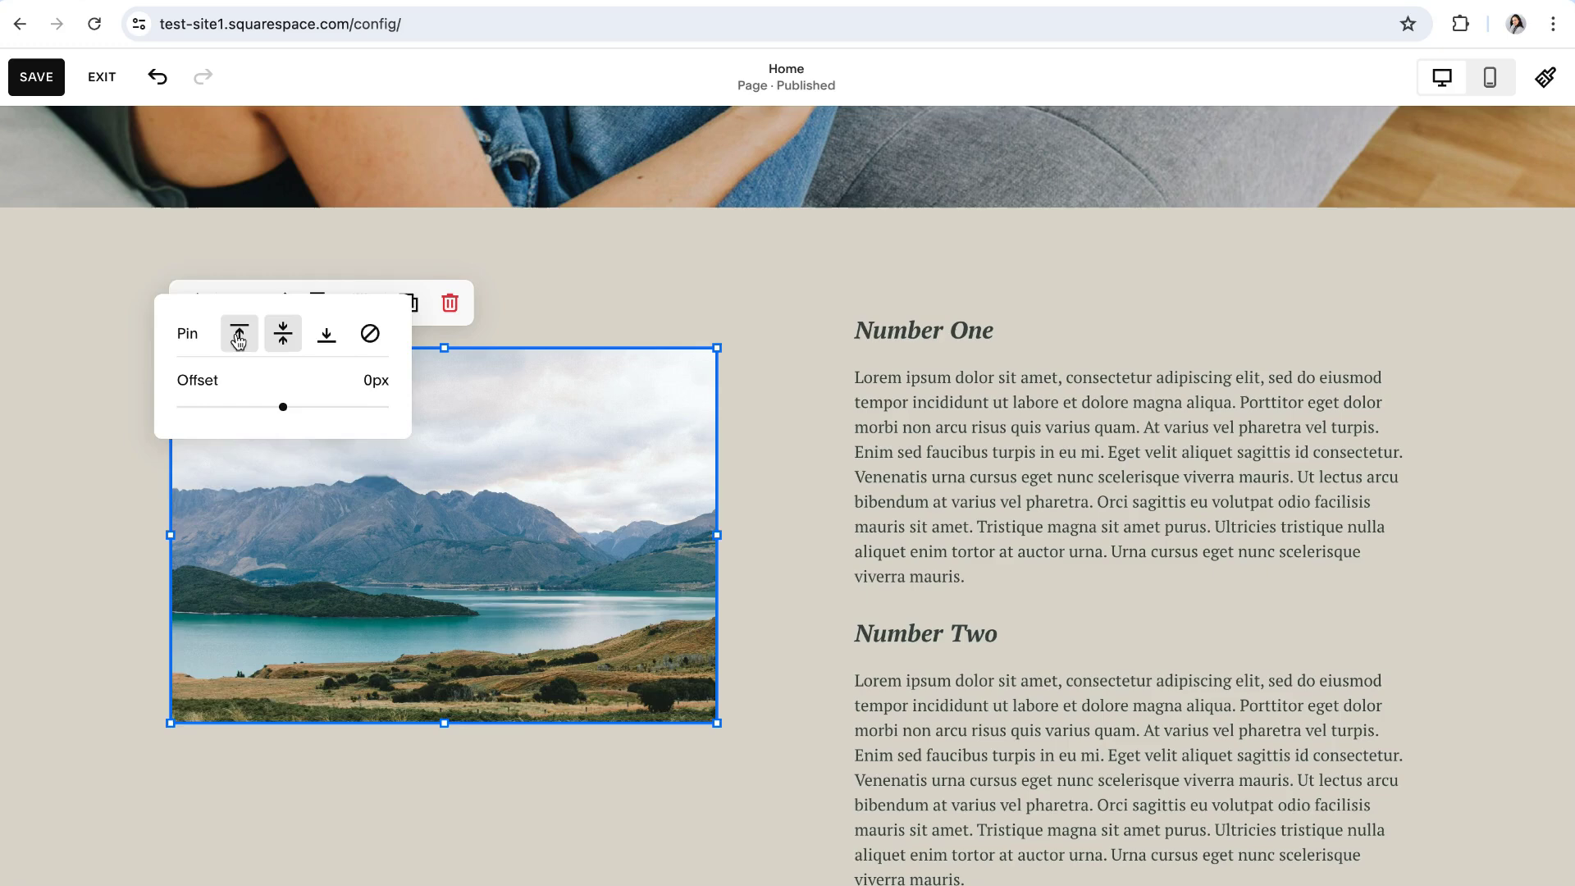
Pin the lake image to the top and scroll to confirm it sticks as the text passes
left_click(238, 336)
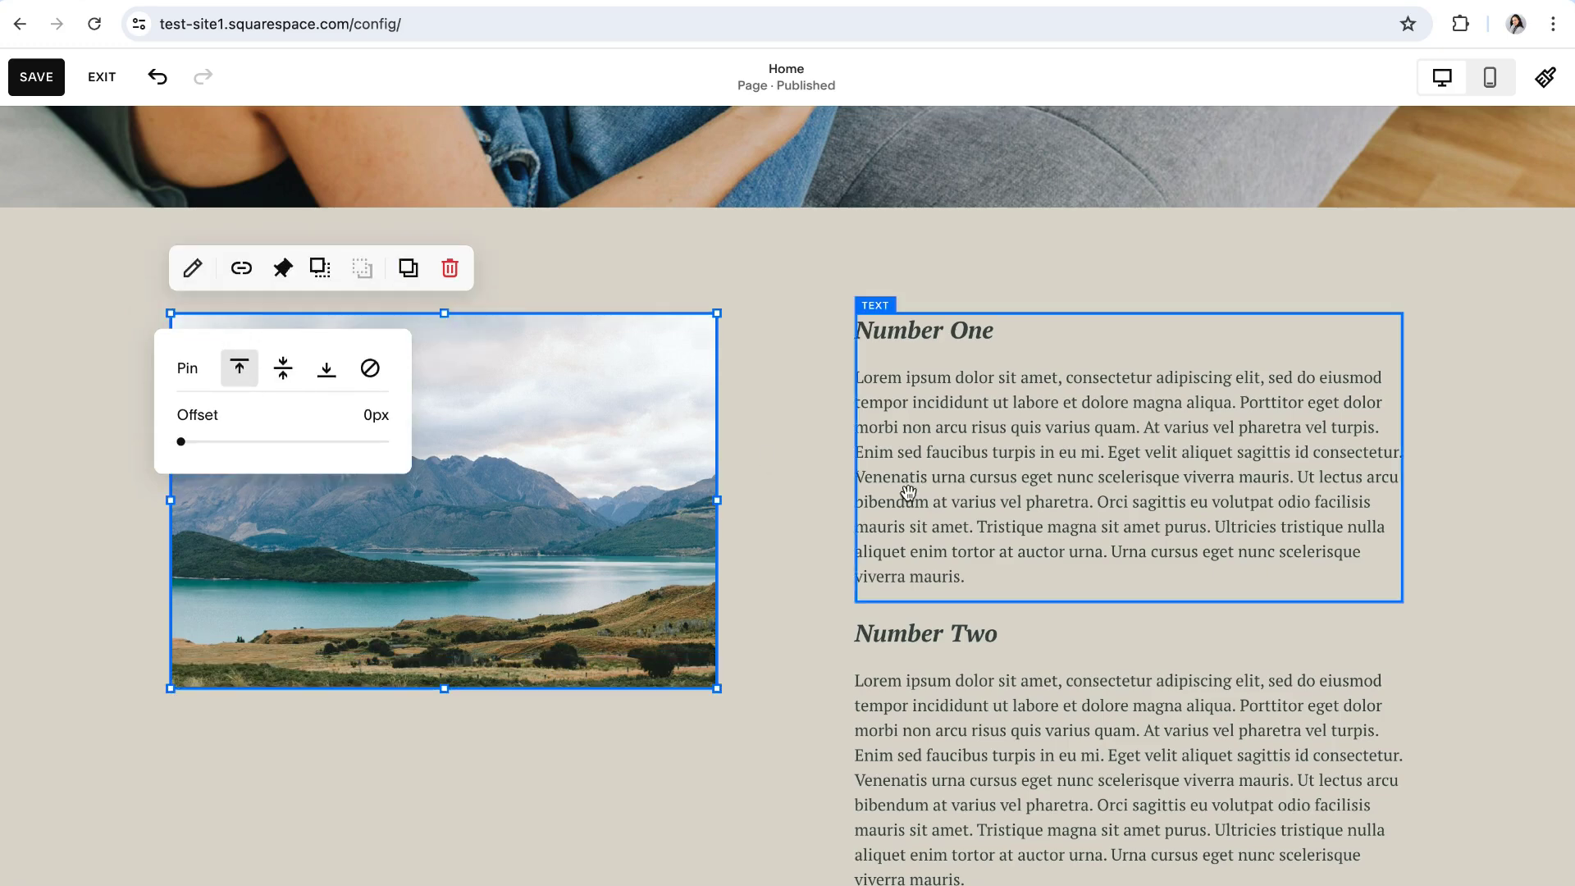
scroll(853, 499, "down", 5)
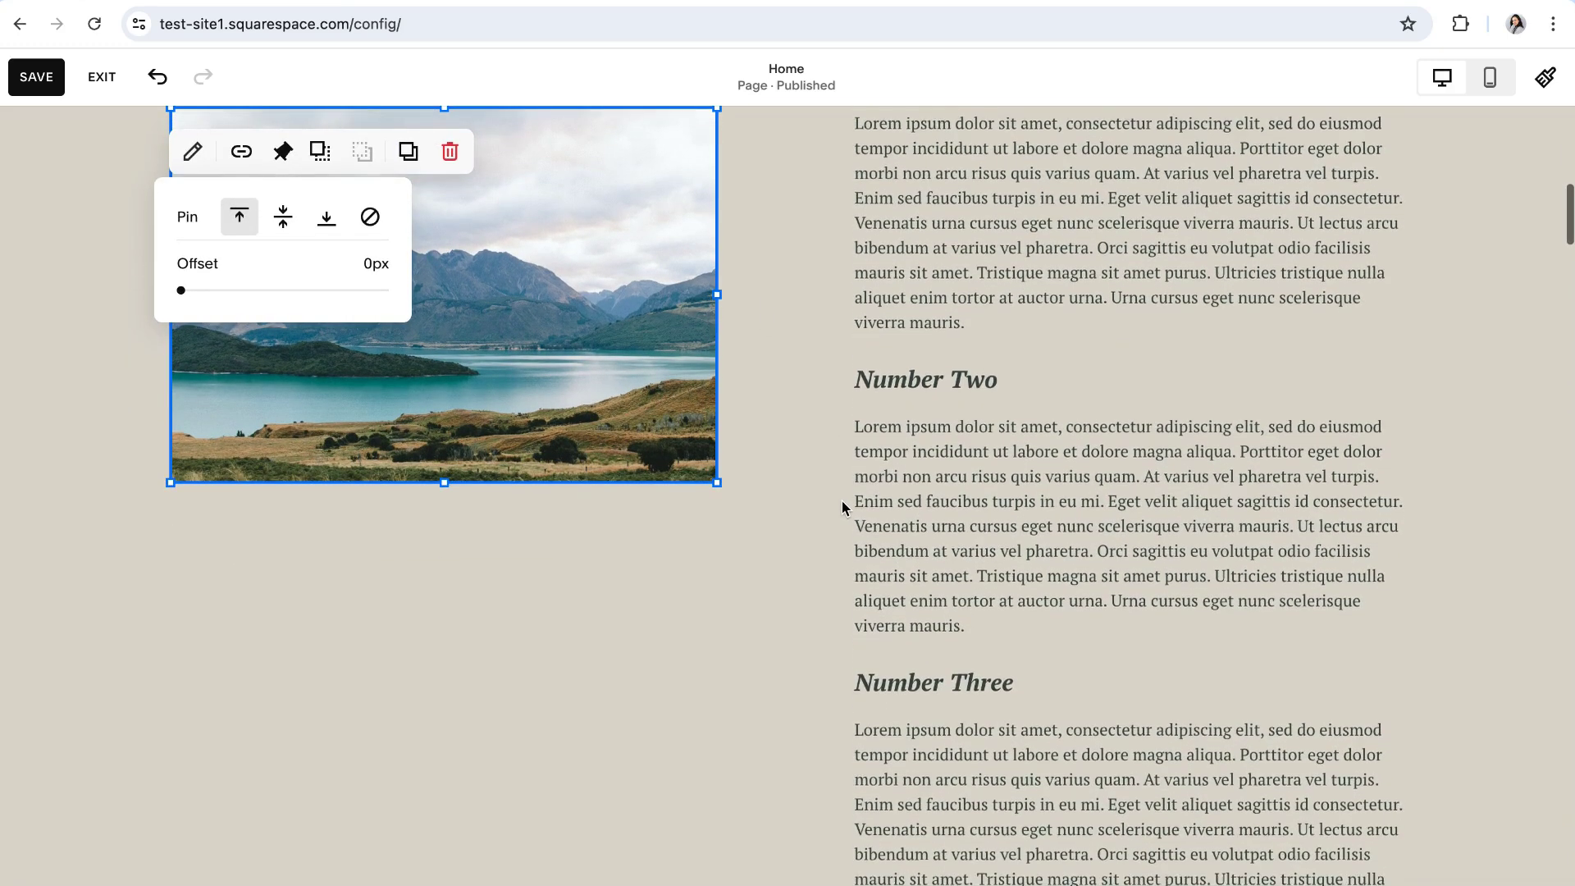
scroll(842, 500, "down", 8)
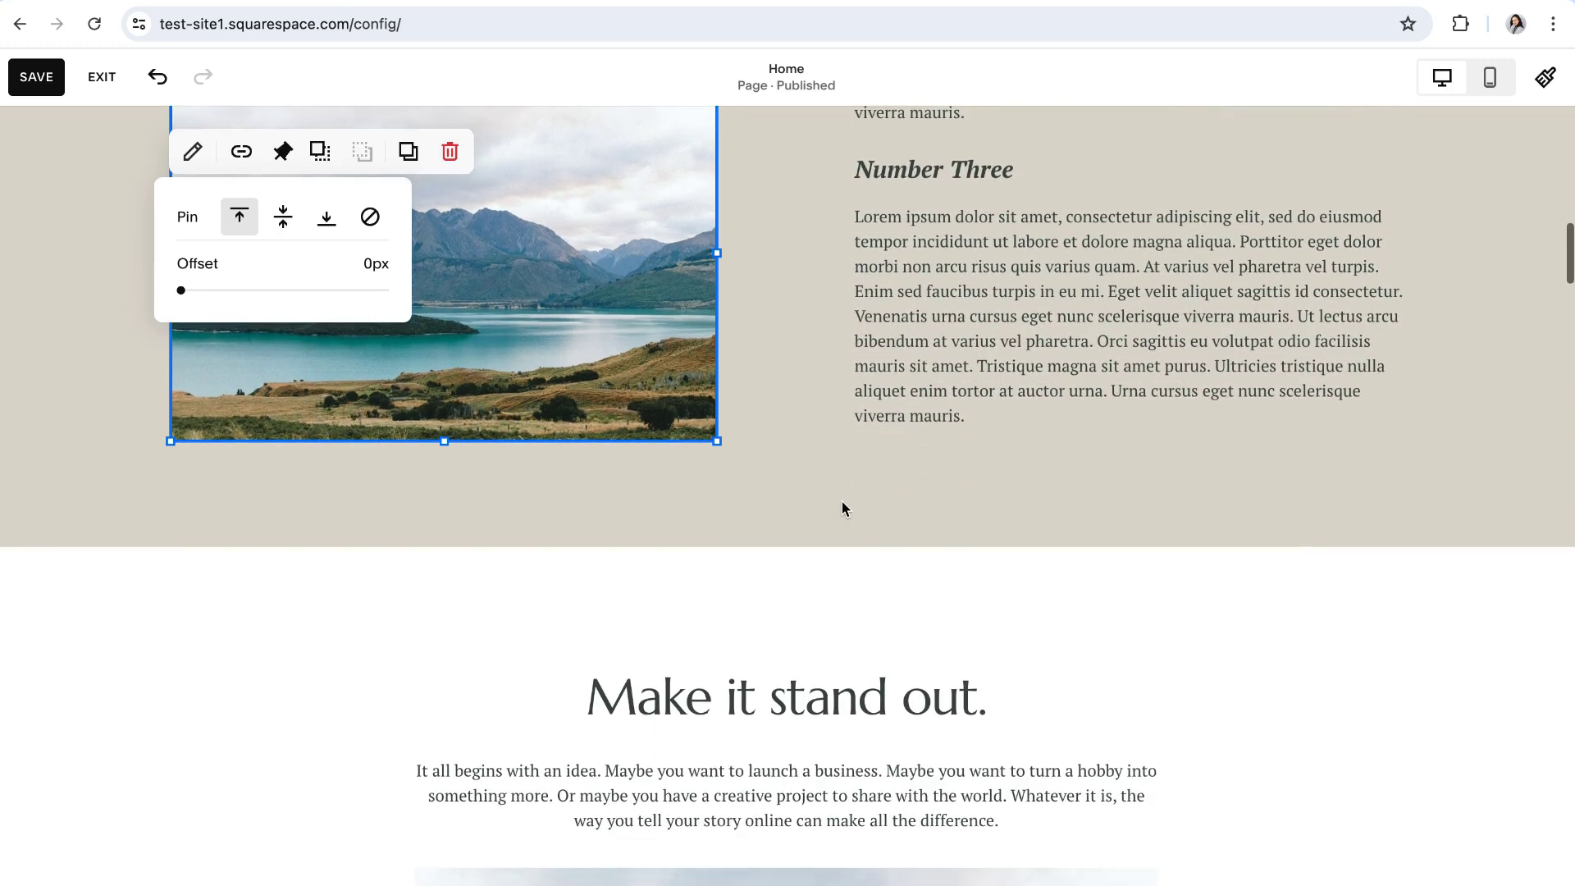
scroll(842, 508, "up", 6)
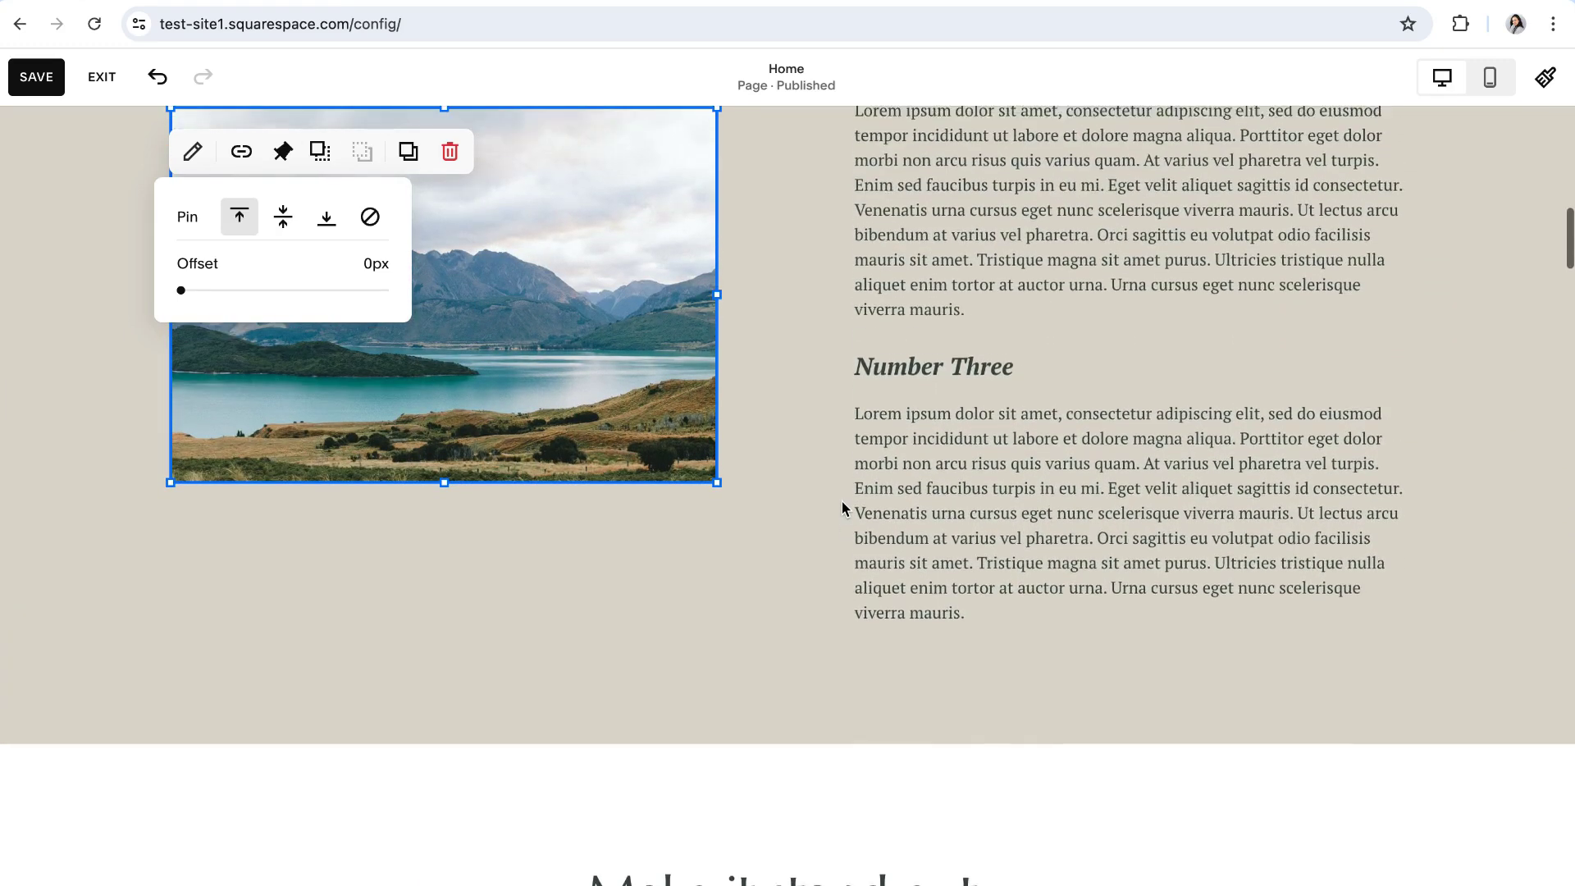
scroll(843, 502, "up", 4)
scroll(842, 503, "down", 3)
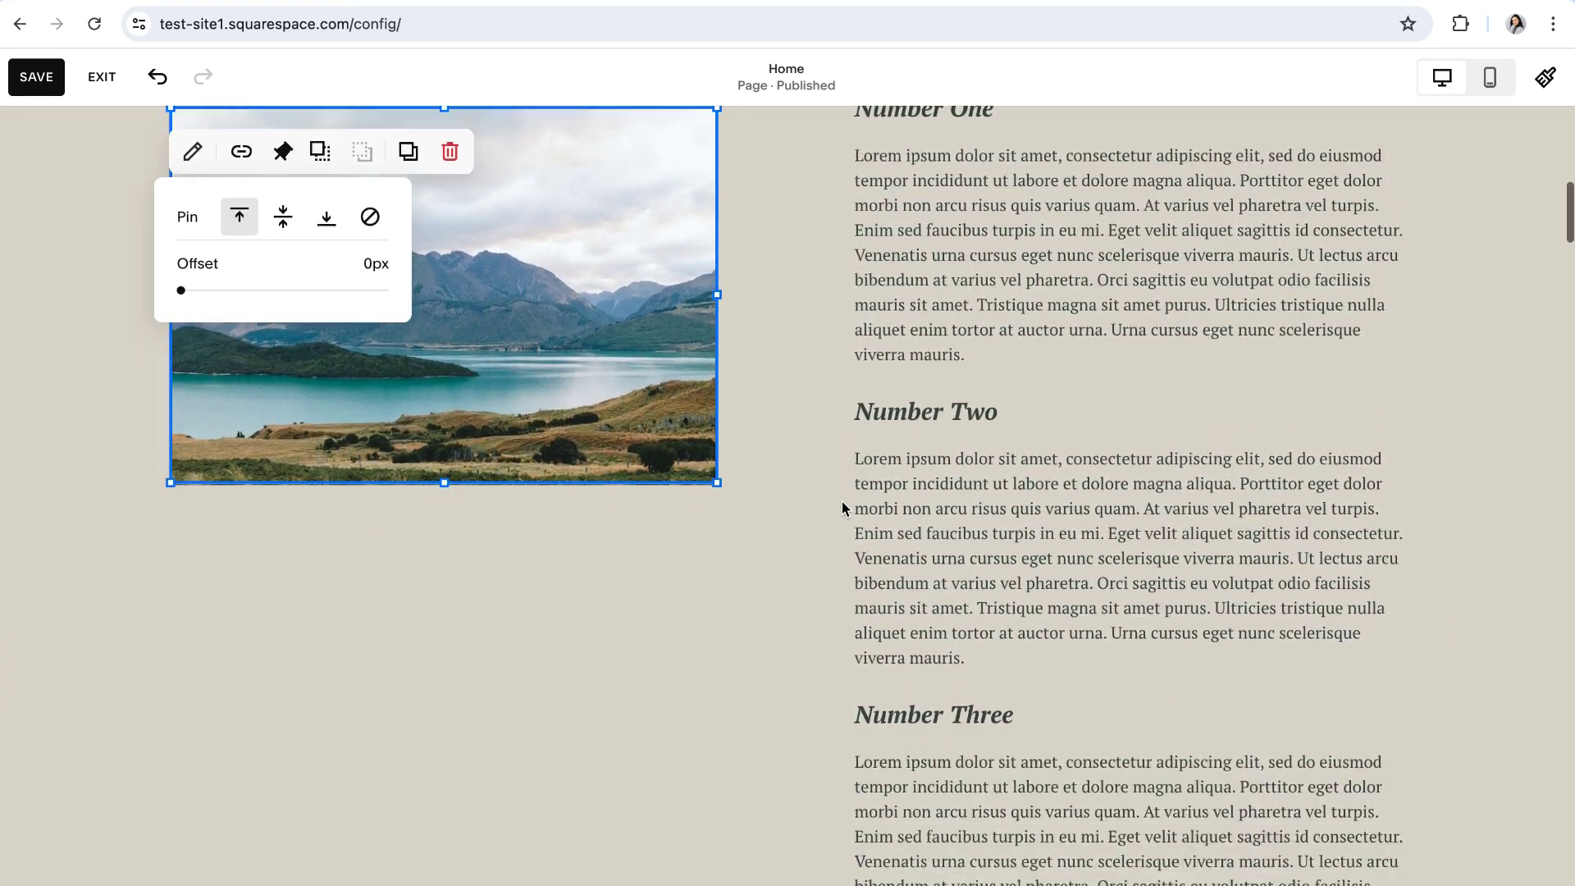
scroll(841, 500, "down", 6)
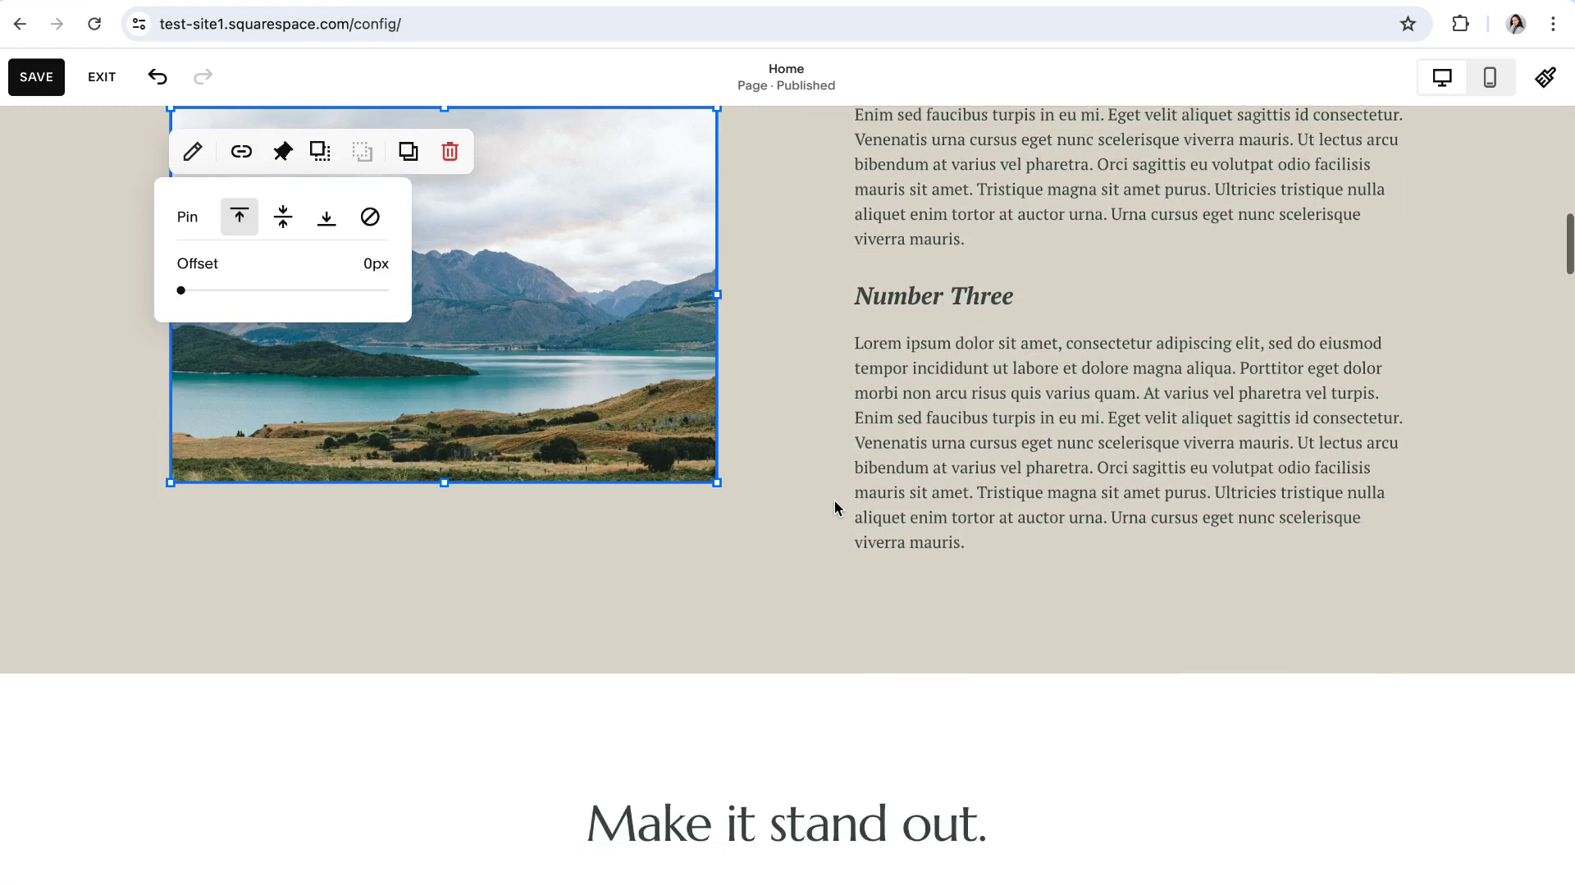
scroll(834, 508, "up", 9)
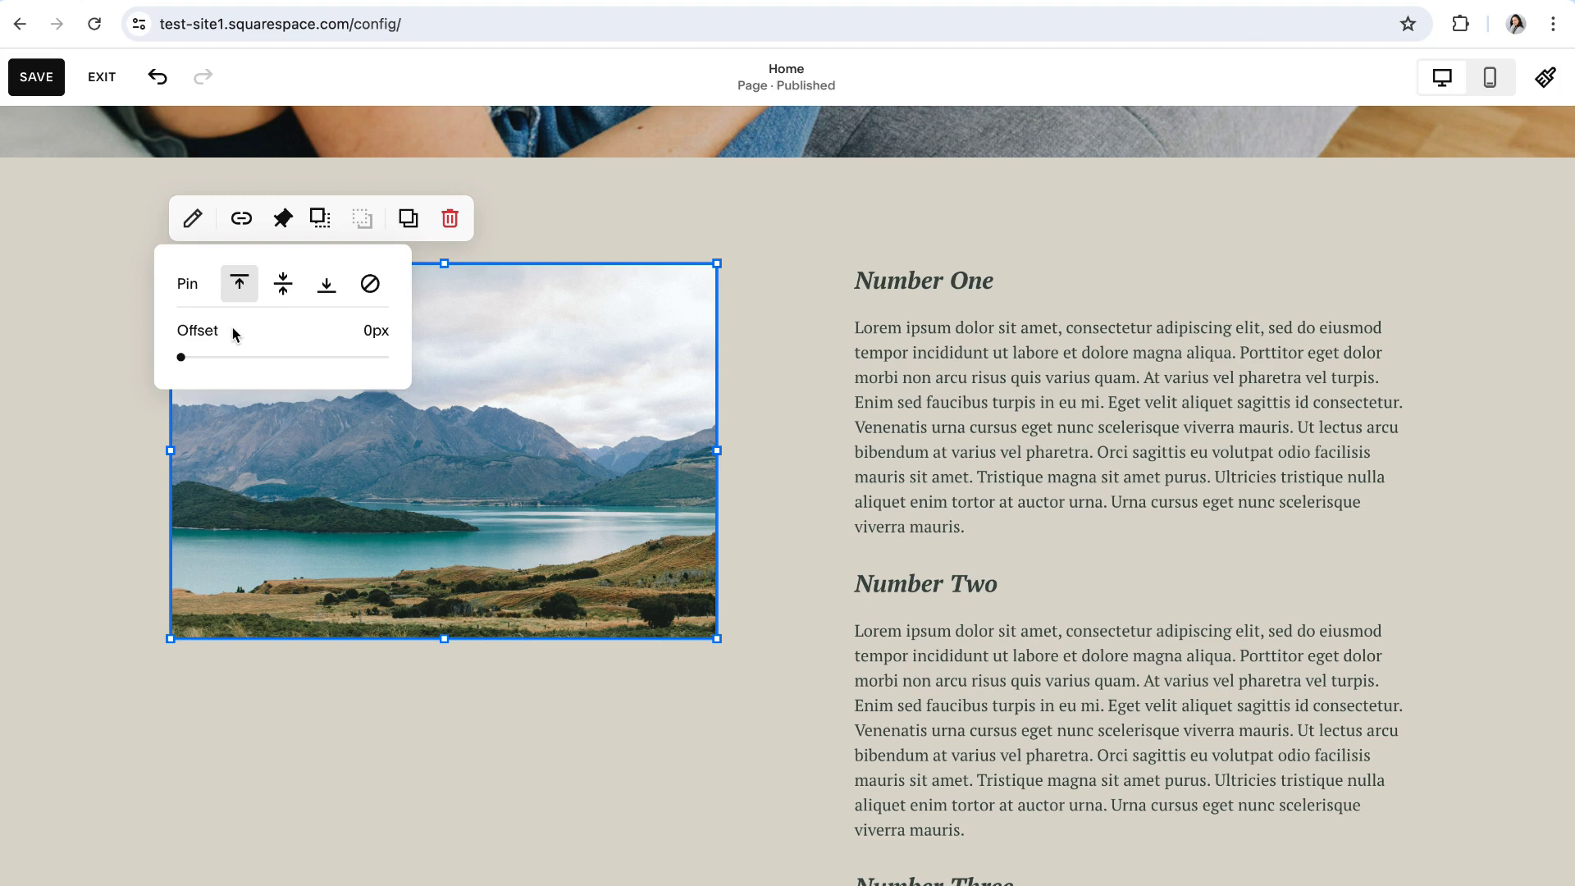
Clear the accidental label text selection and deselect the image
left_click_drag(234, 332, 176, 329)
left_click(220, 298)
left_click(784, 489)
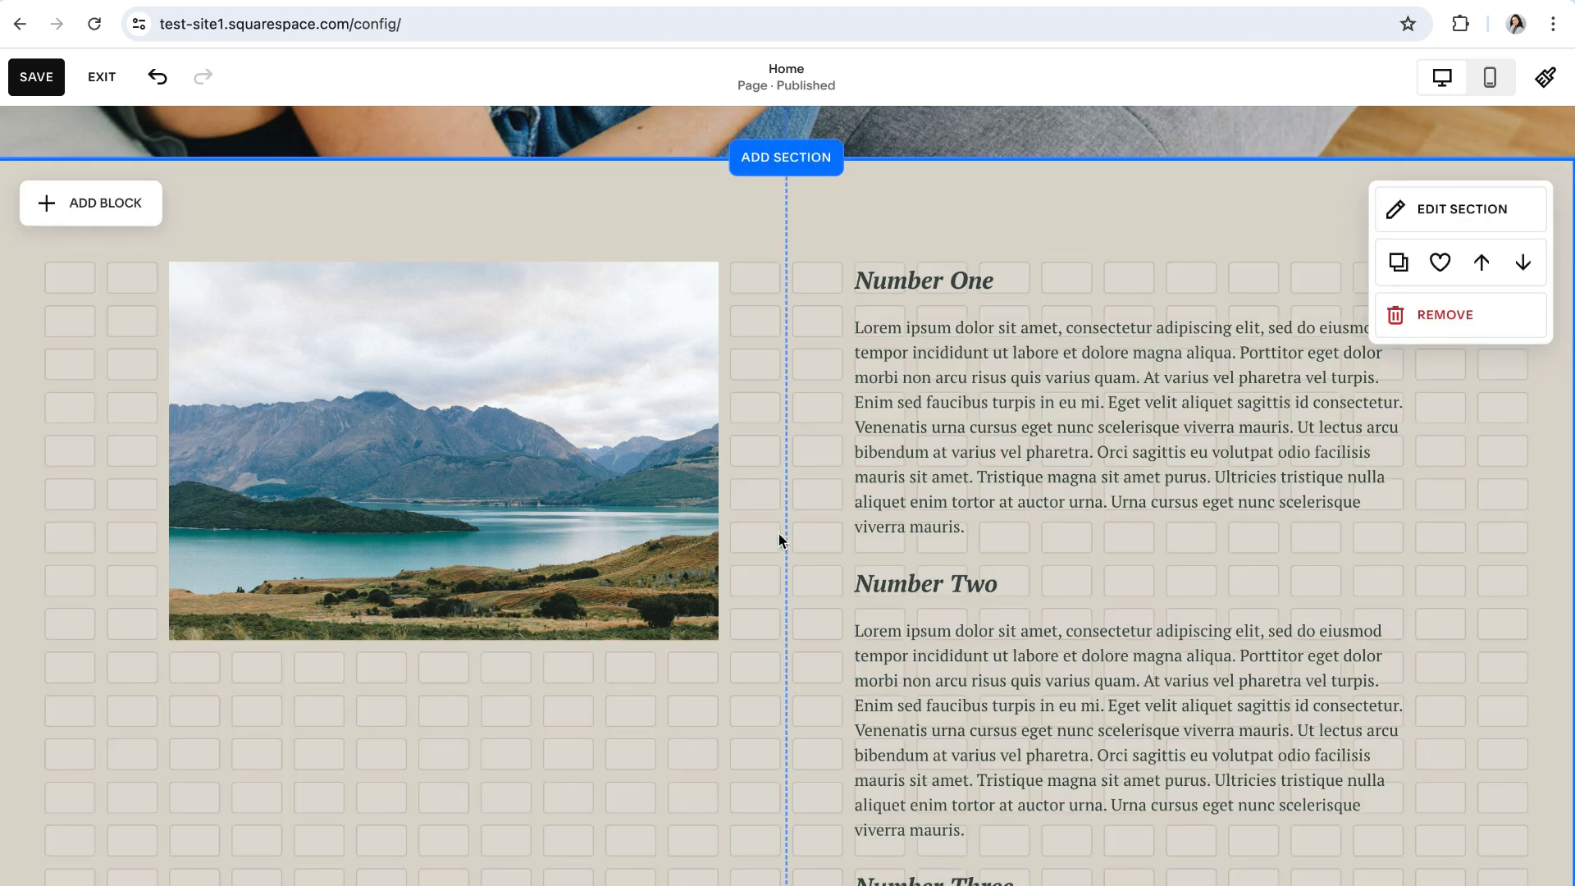
Reselect the lake image and drag its top pin offset to 104px
left_click(448, 424)
left_click(283, 218)
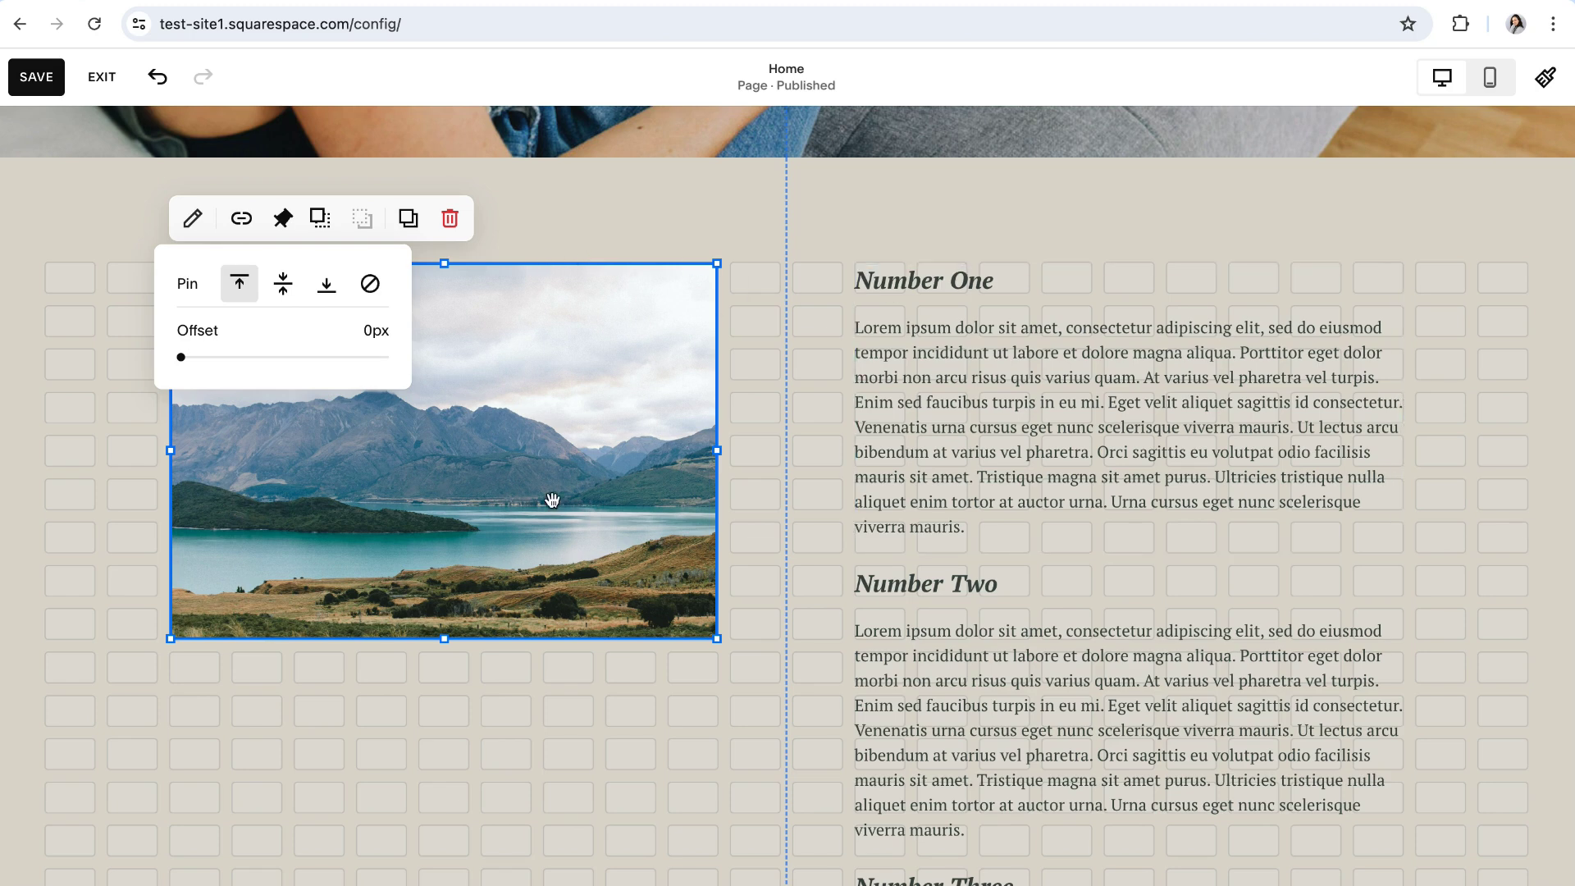
scroll(574, 525, "down", 3)
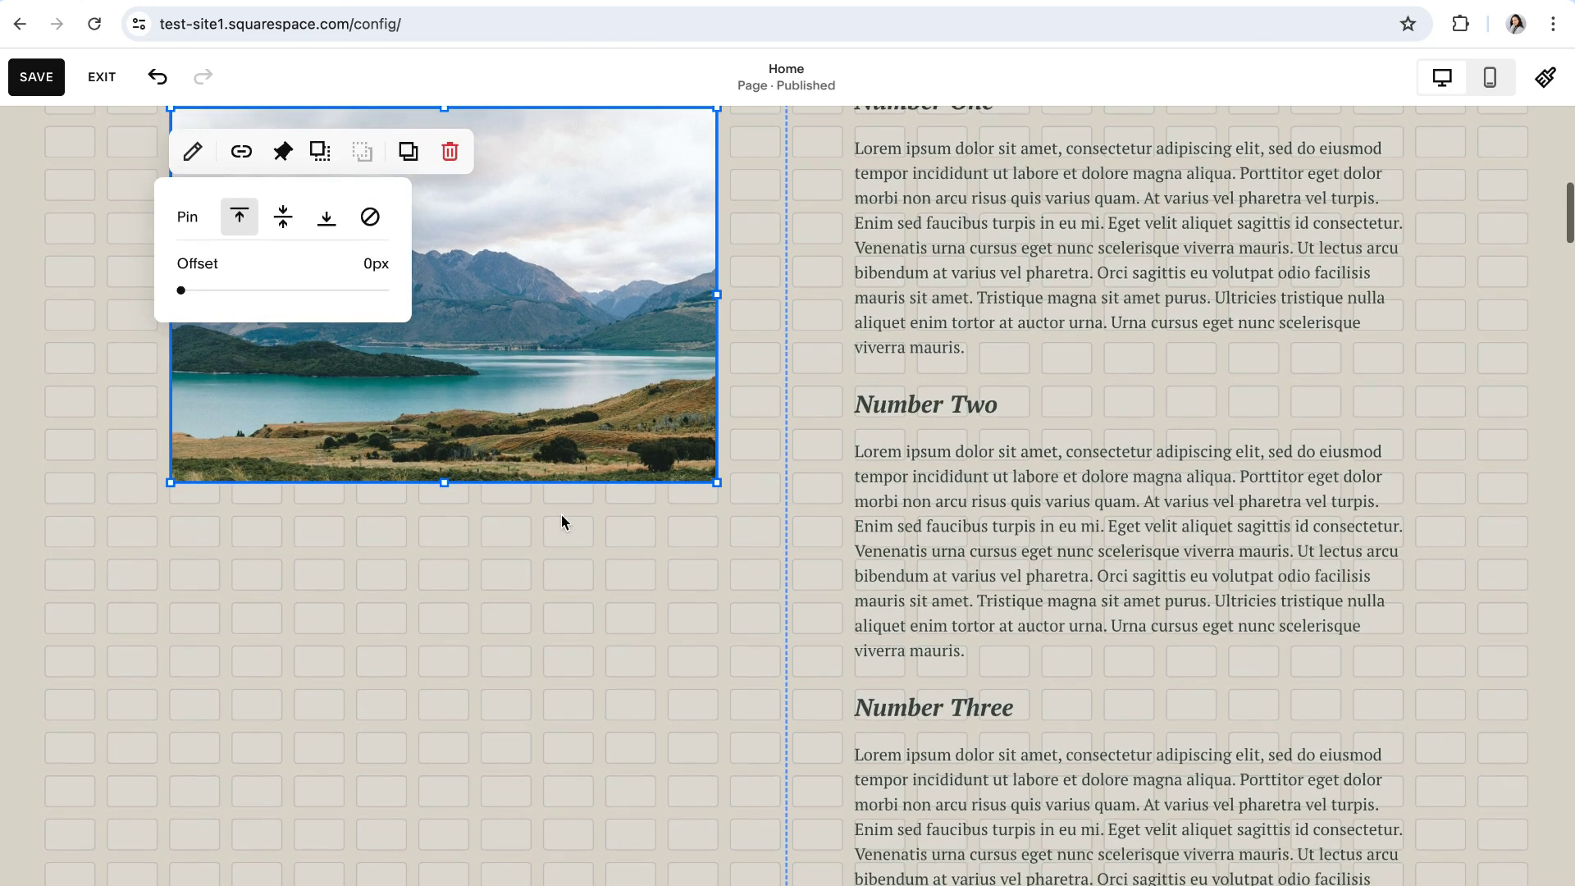
left_click_drag(180, 290, 265, 299)
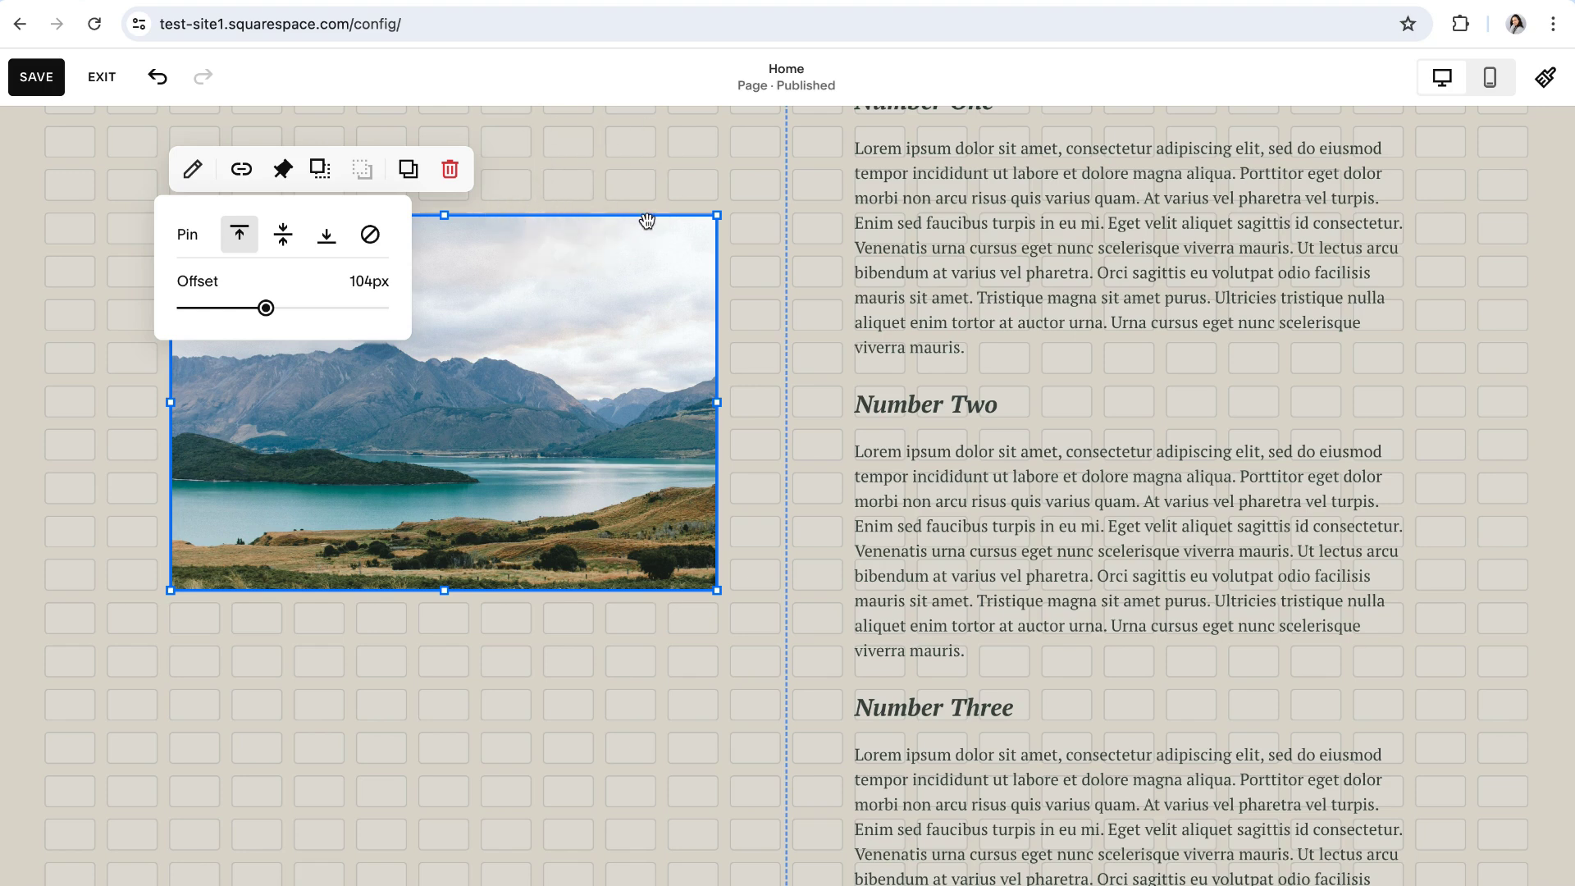
scroll(648, 219, "up", 1)
scroll(639, 304, "down", 1)
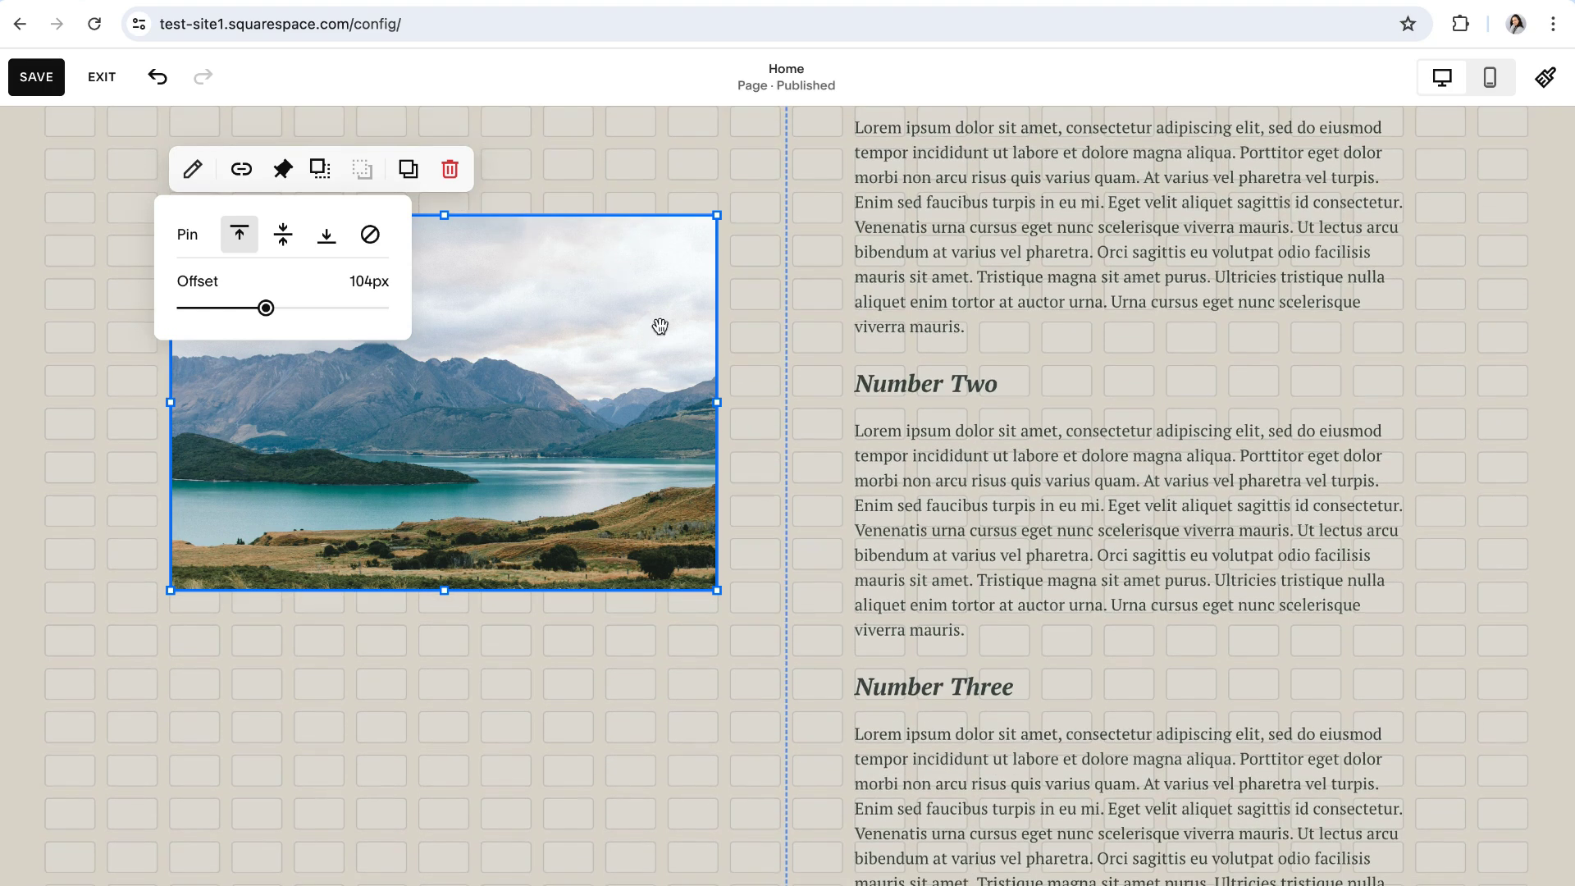
Deselect the image and scroll the section to watch it hold at the 104px offset
left_click(704, 705)
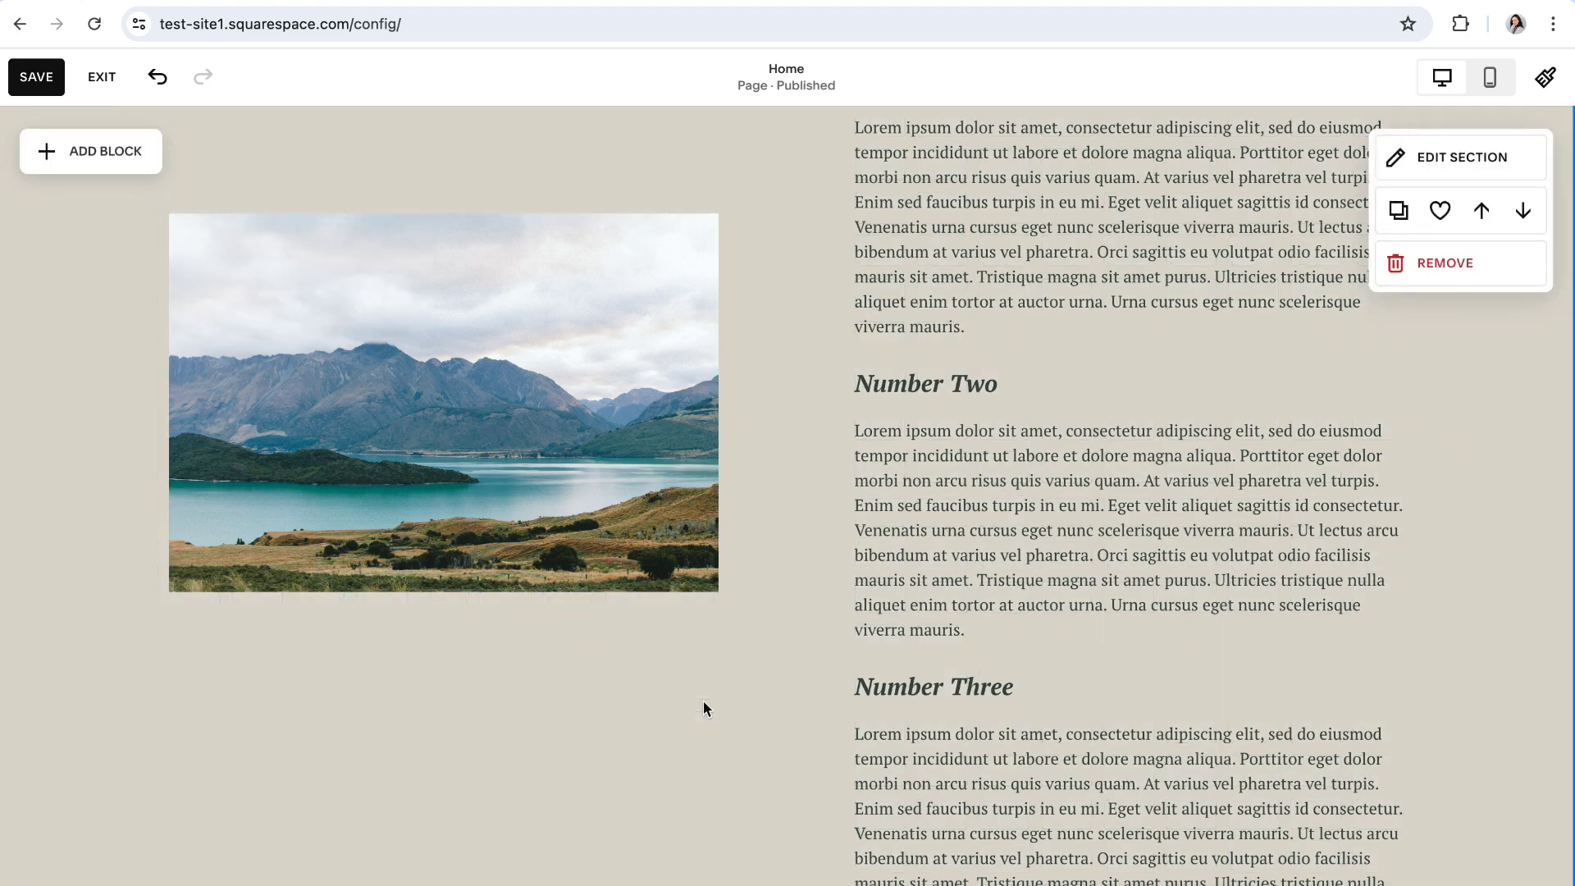
scroll(771, 710, "up", 2)
scroll(775, 709, "up", 5)
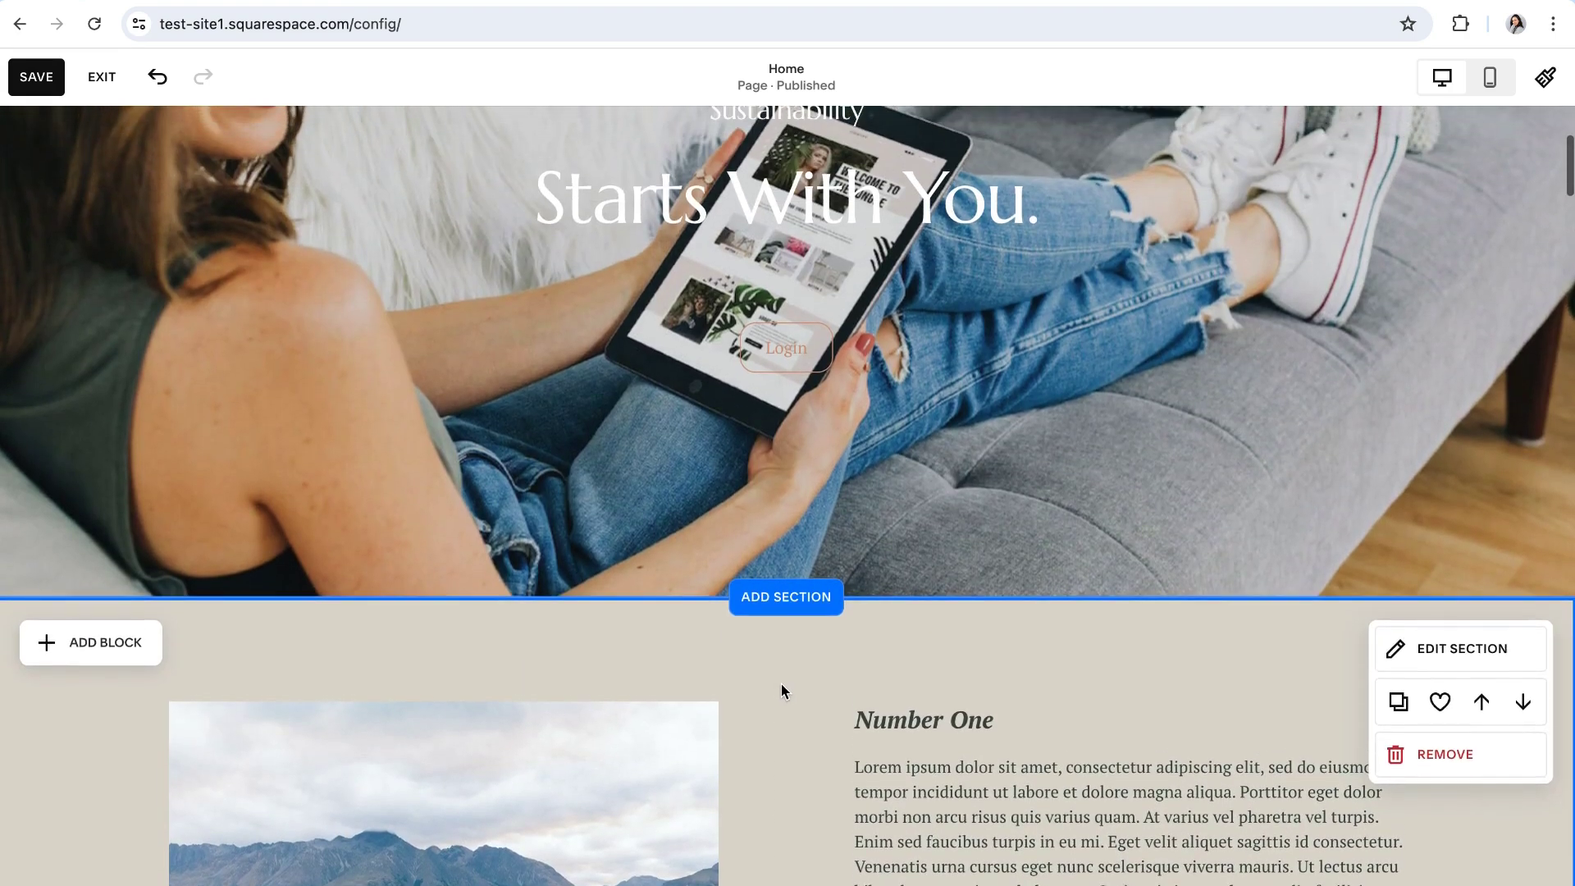
scroll(788, 693, "down", 2)
scroll(794, 691, "down", 5)
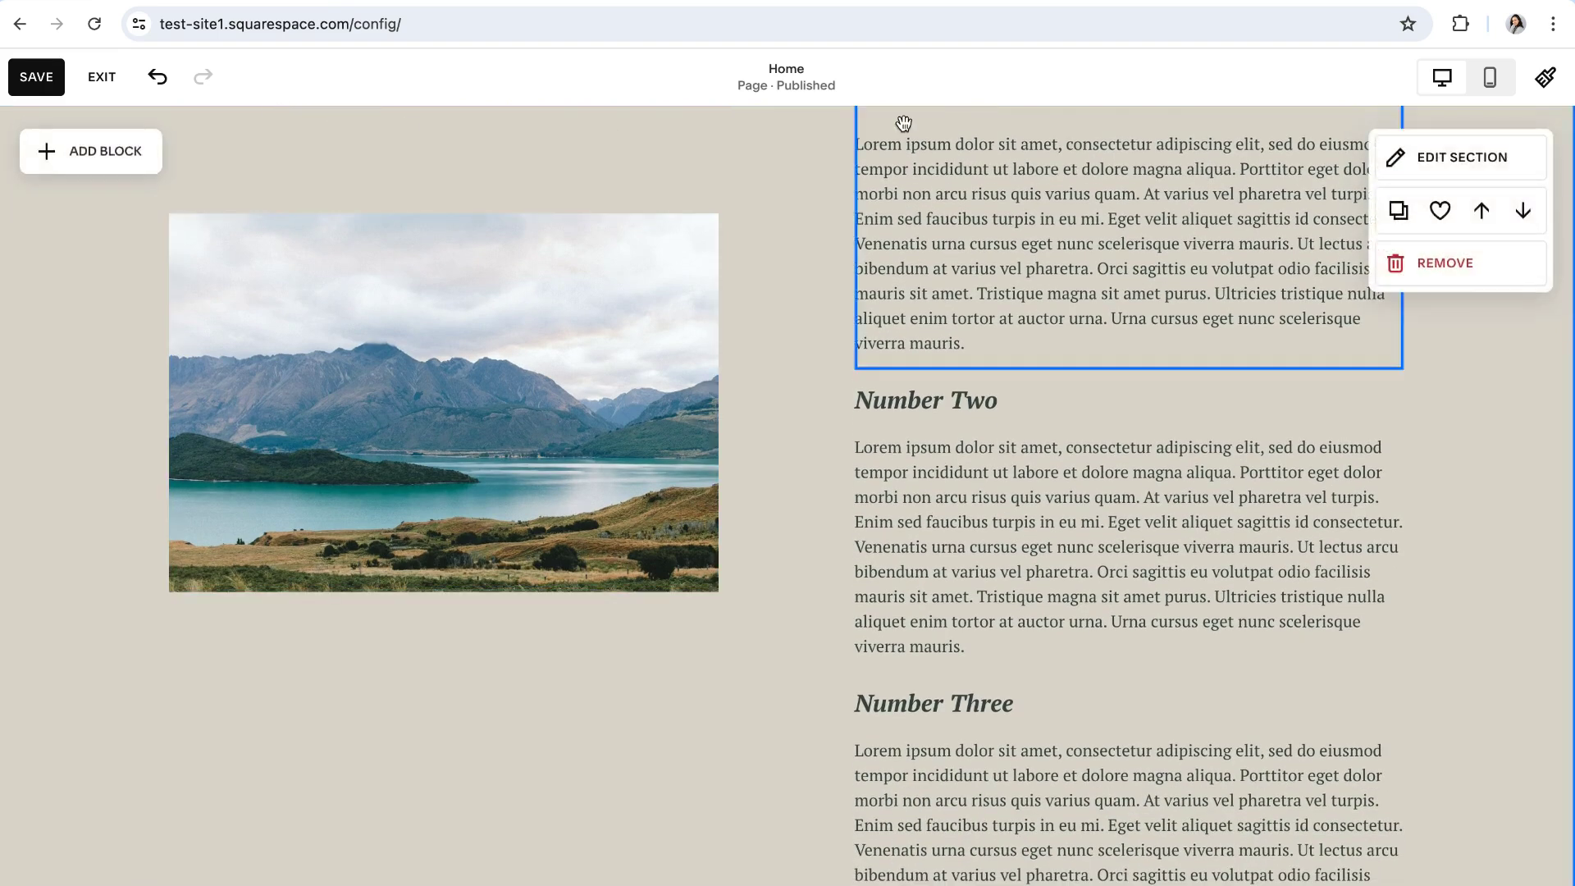
mouse_move(689, 126)
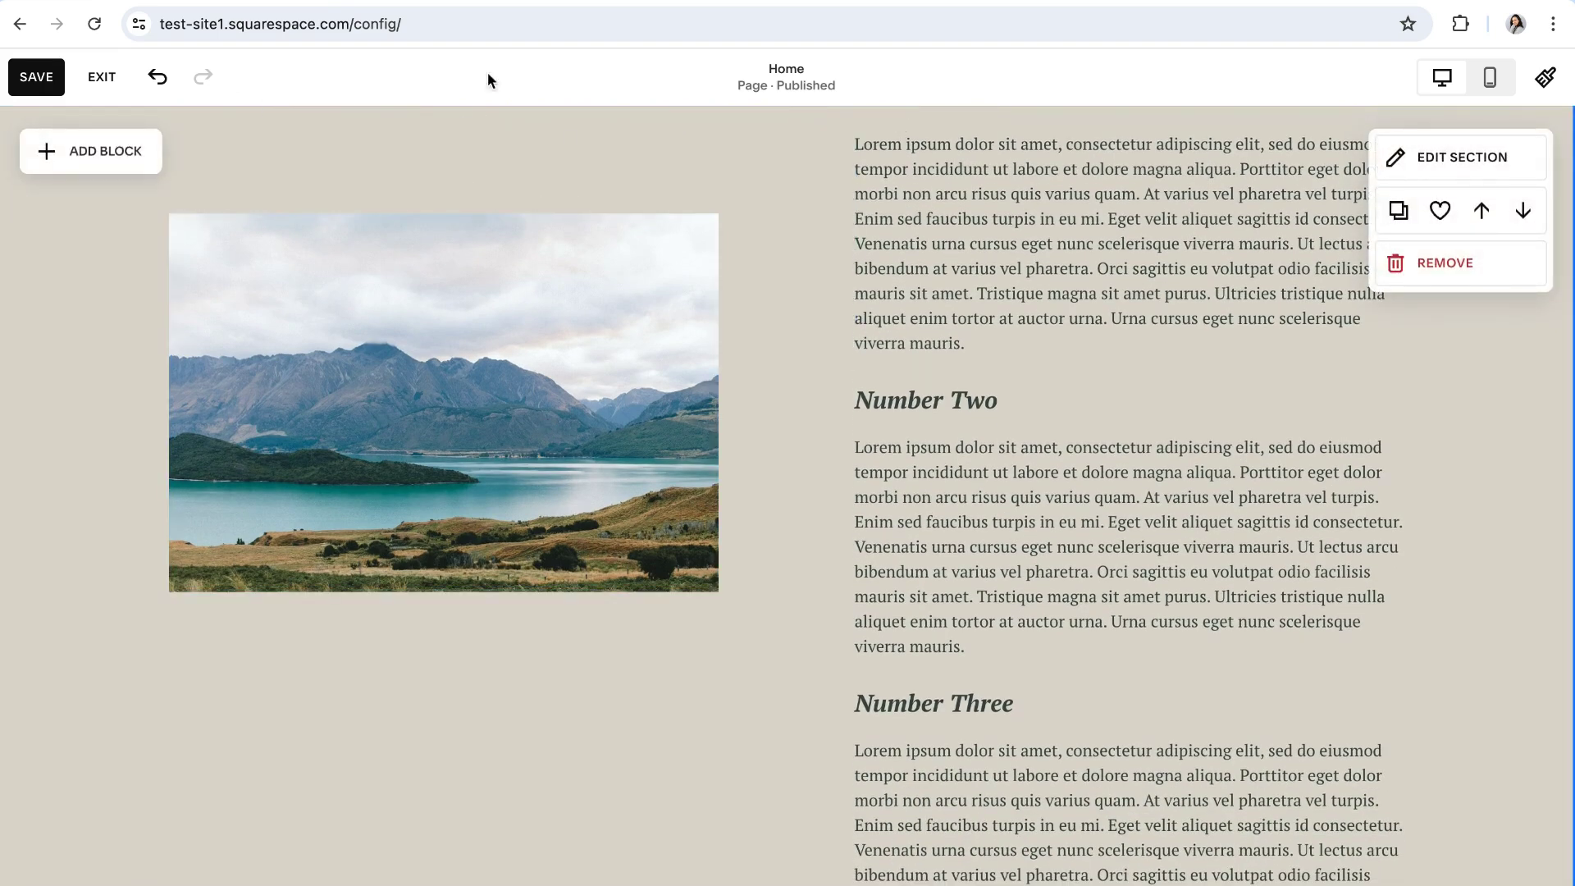
scroll(808, 469, "down", 5)
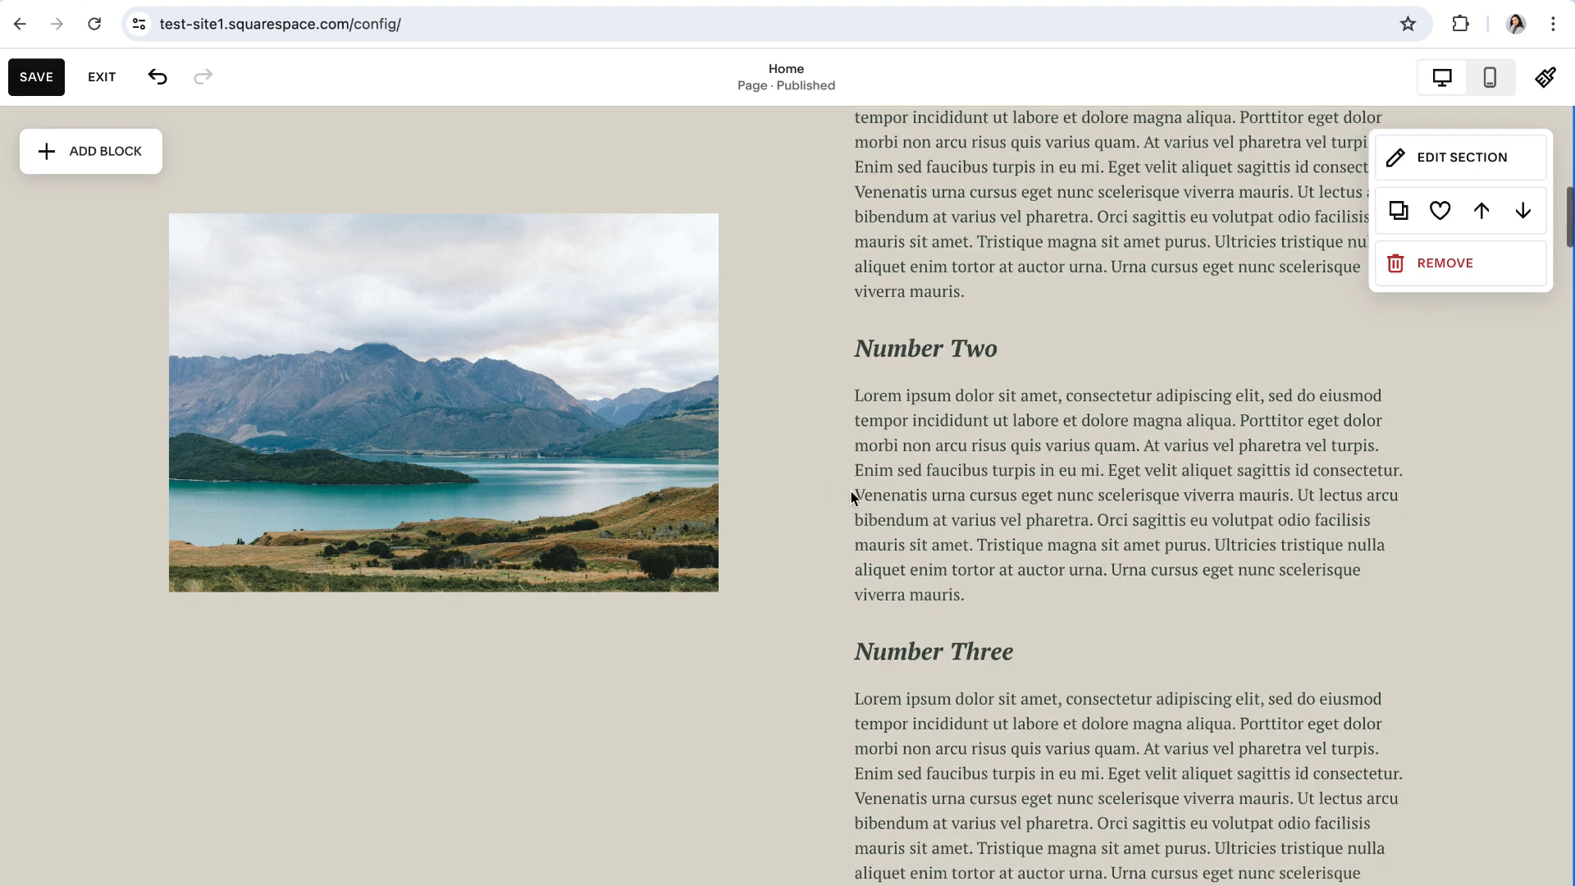
scroll(804, 528, "up", 5)
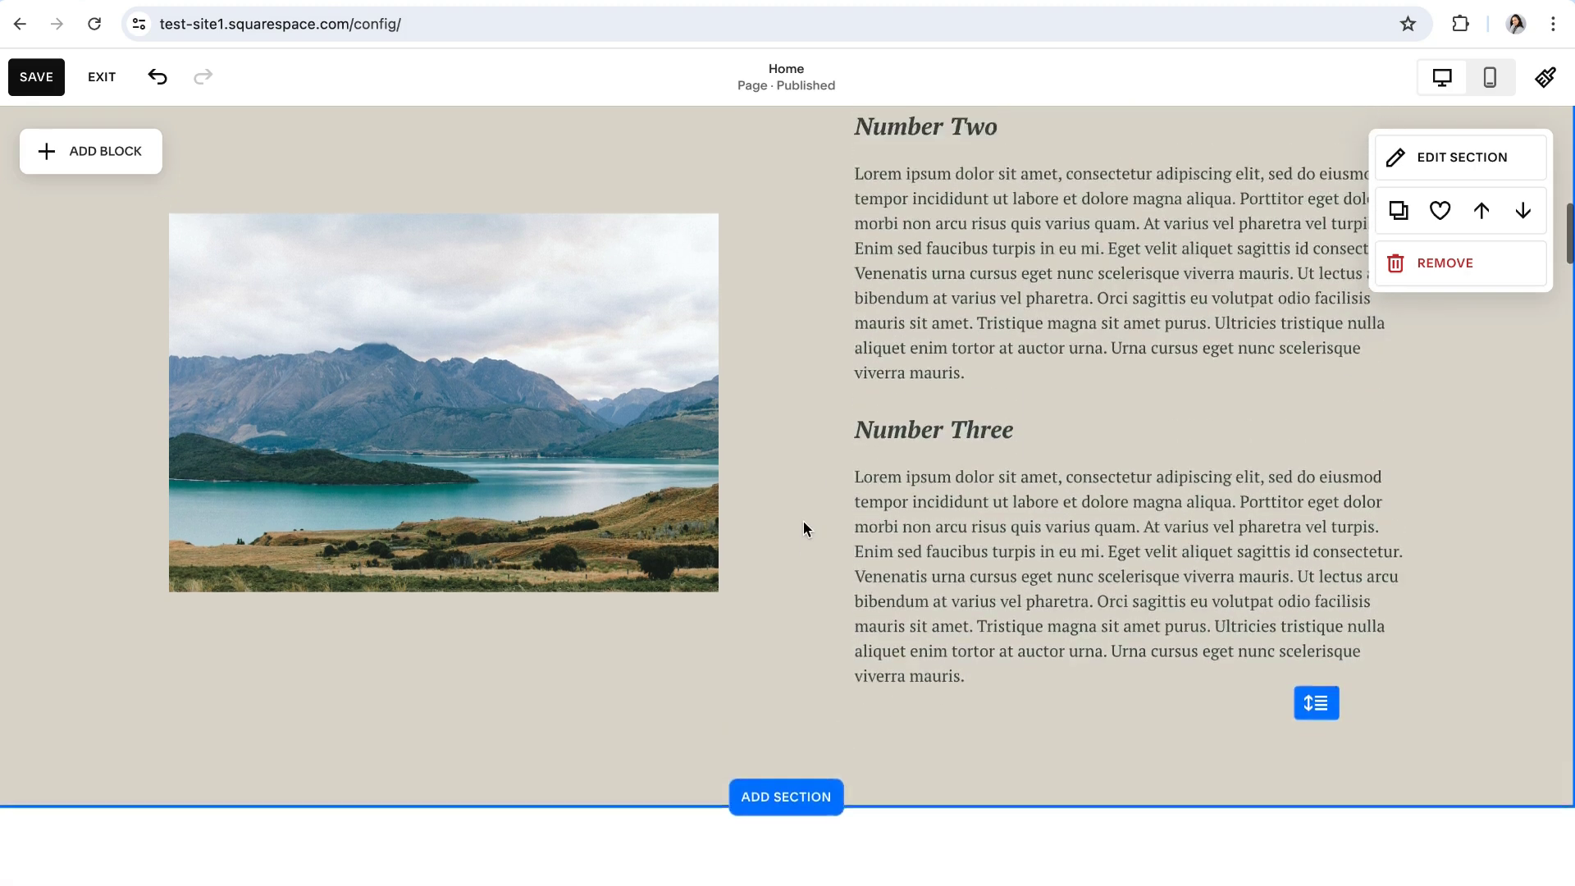
scroll(807, 528, "up", 3)
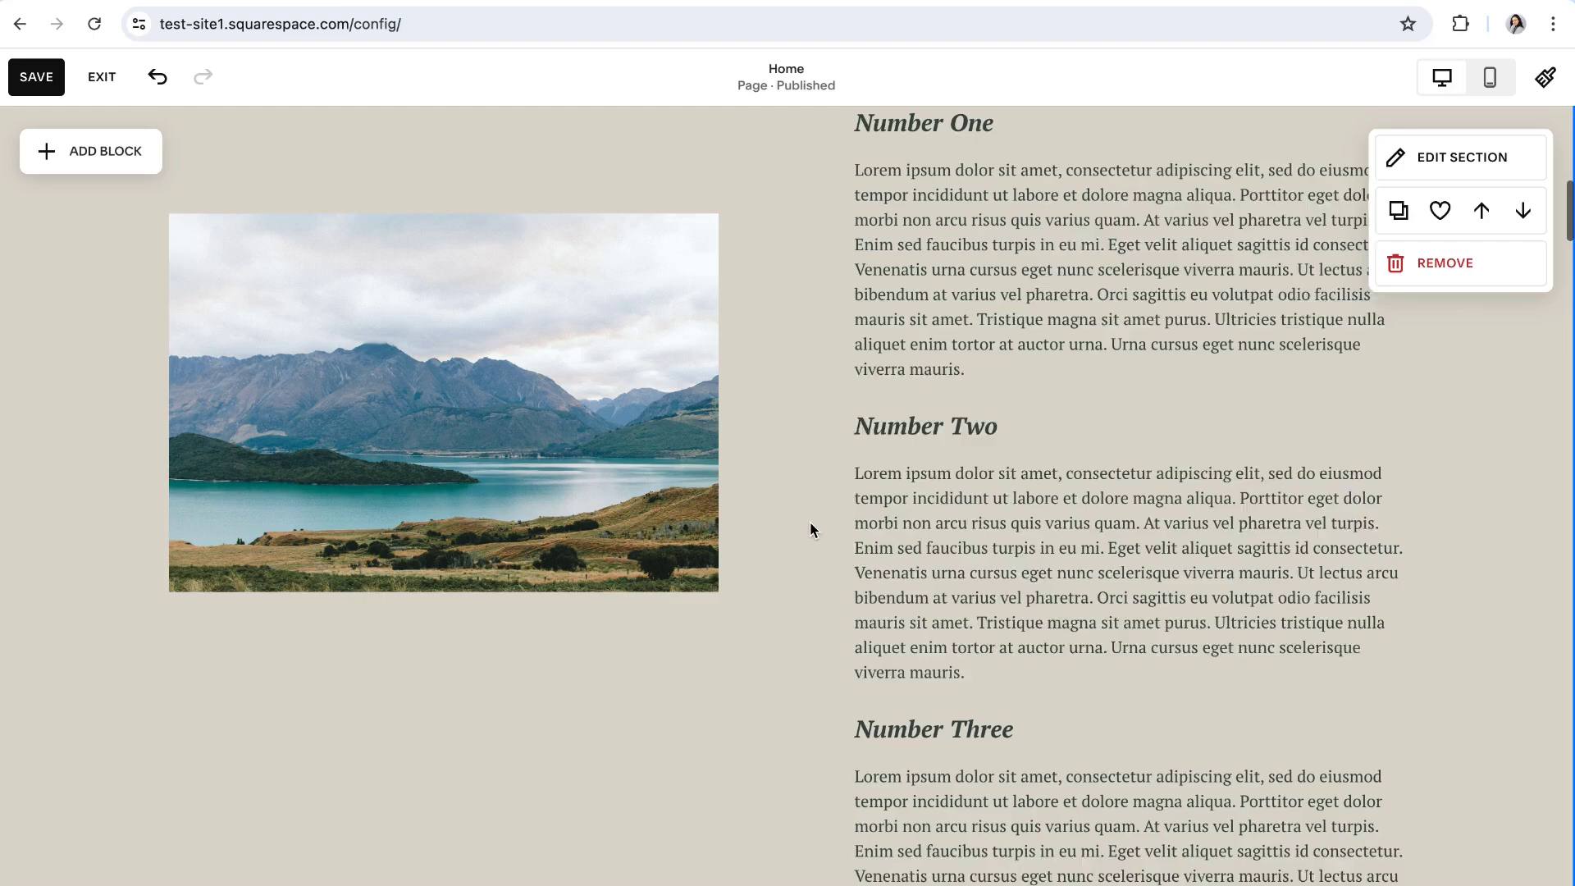
scroll(835, 415, "down", 8)
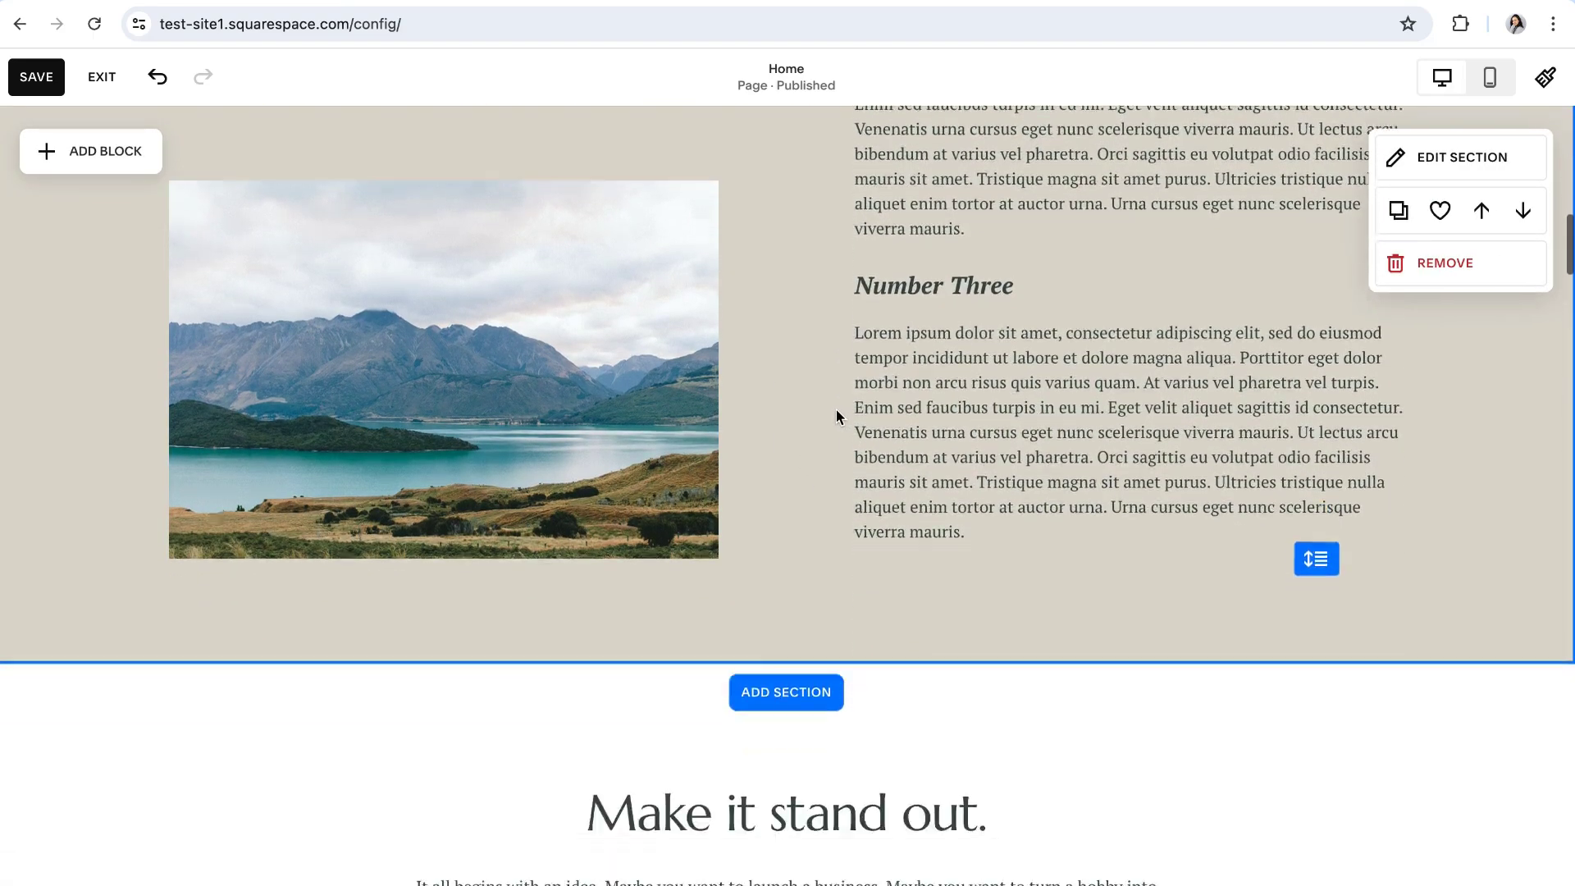
Change the lake image's pin position from top to centre
left_click(430, 462)
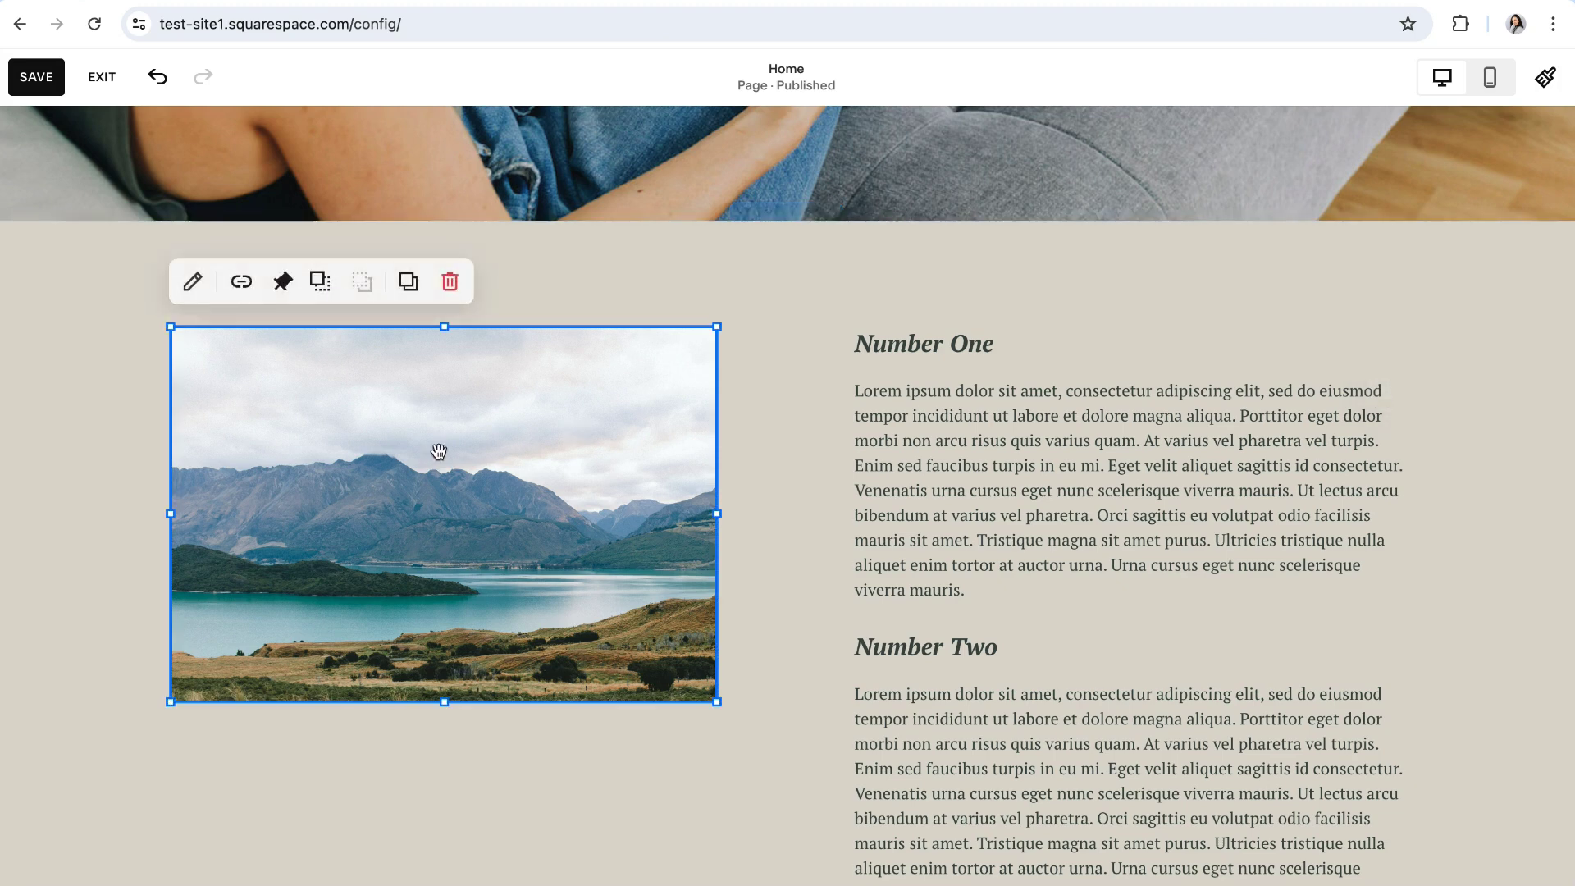
left_click(282, 281)
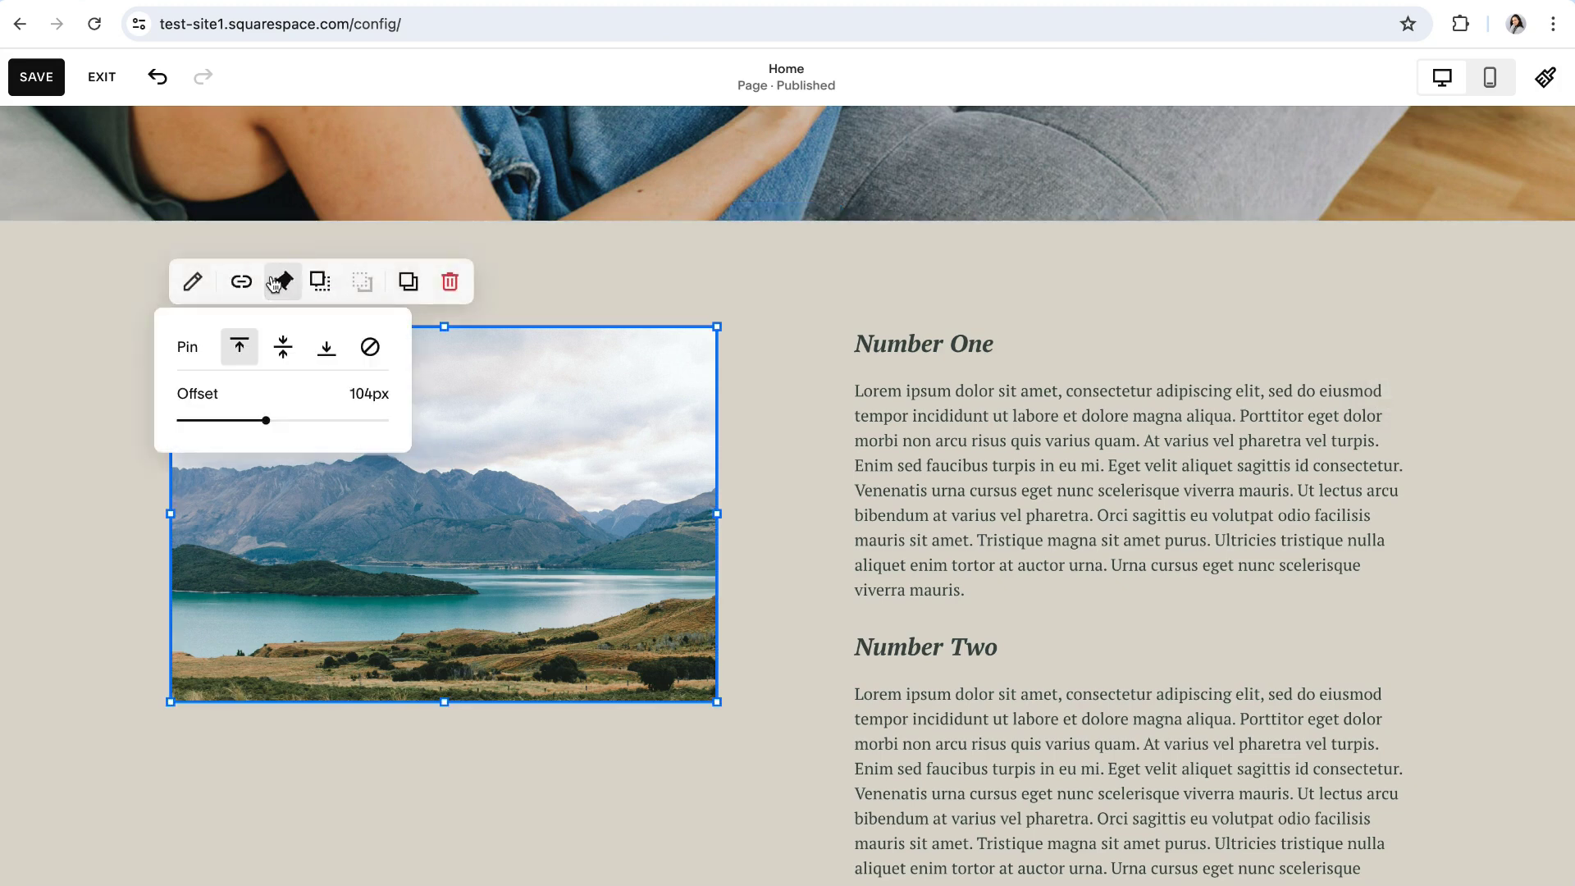
left_click(283, 351)
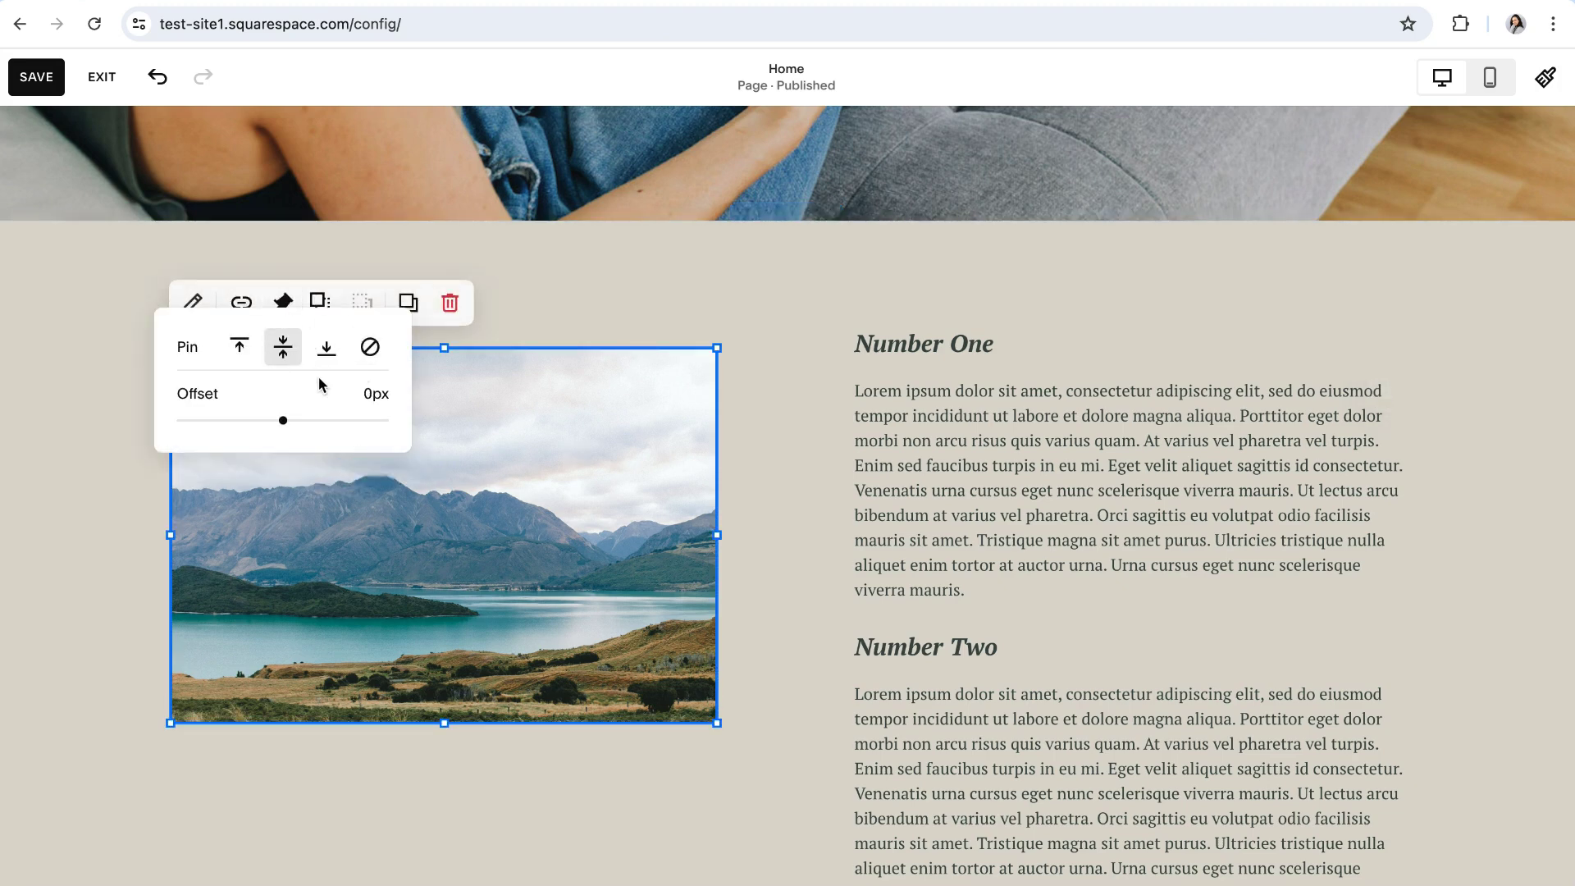
left_click(783, 544)
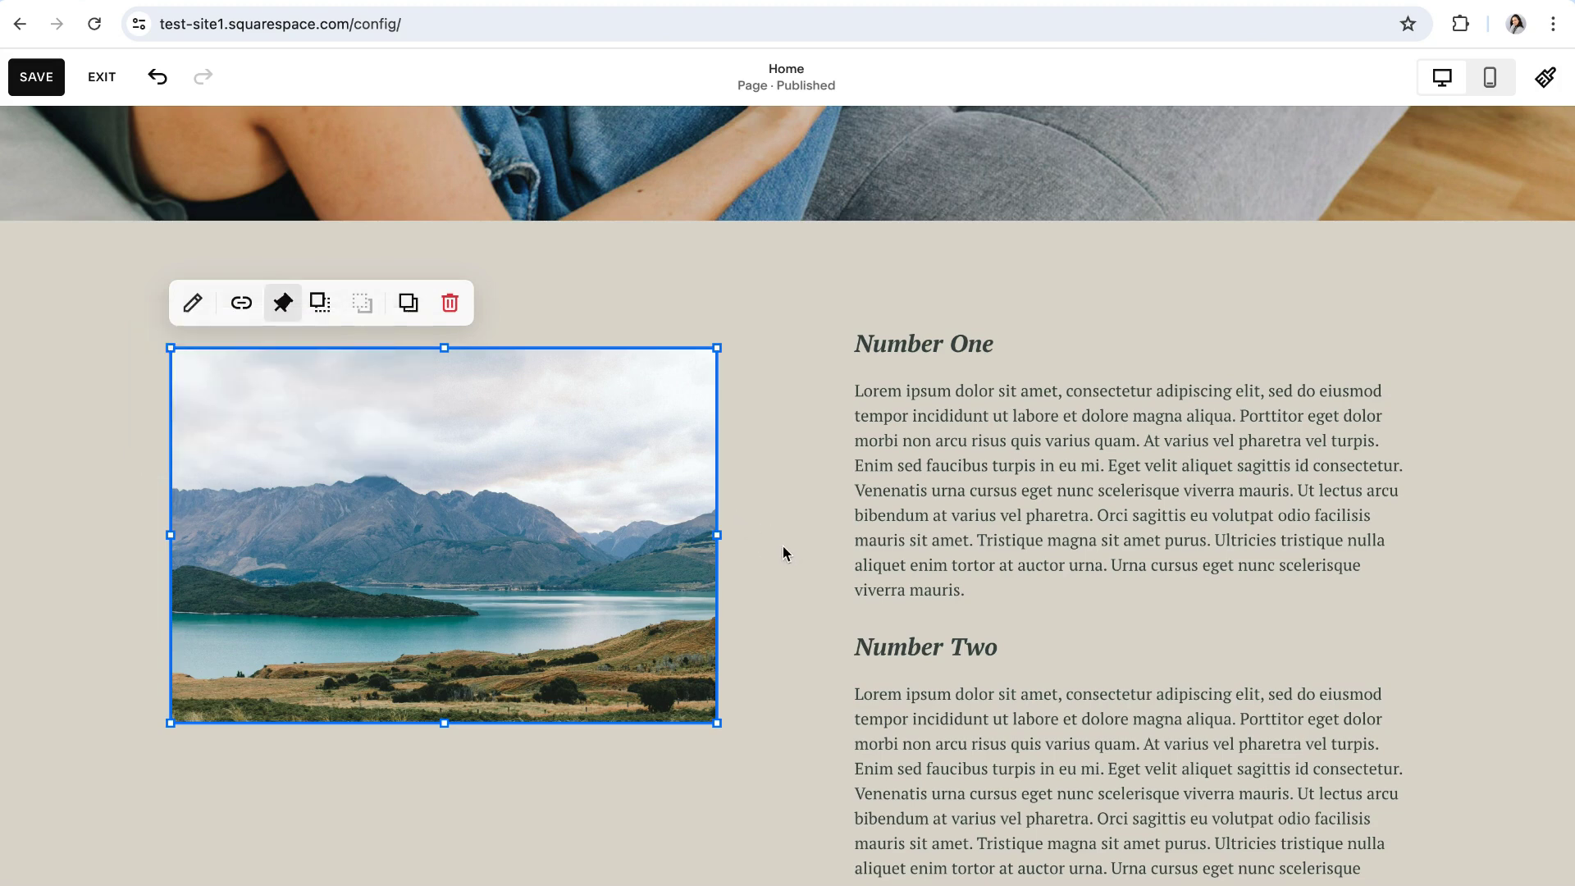
left_click(783, 543)
Scroll the section to test the centre-pinned image against the Number text
scroll(784, 541, "up", 3)
scroll(786, 541, "down", 1)
scroll(786, 542, "down", 6)
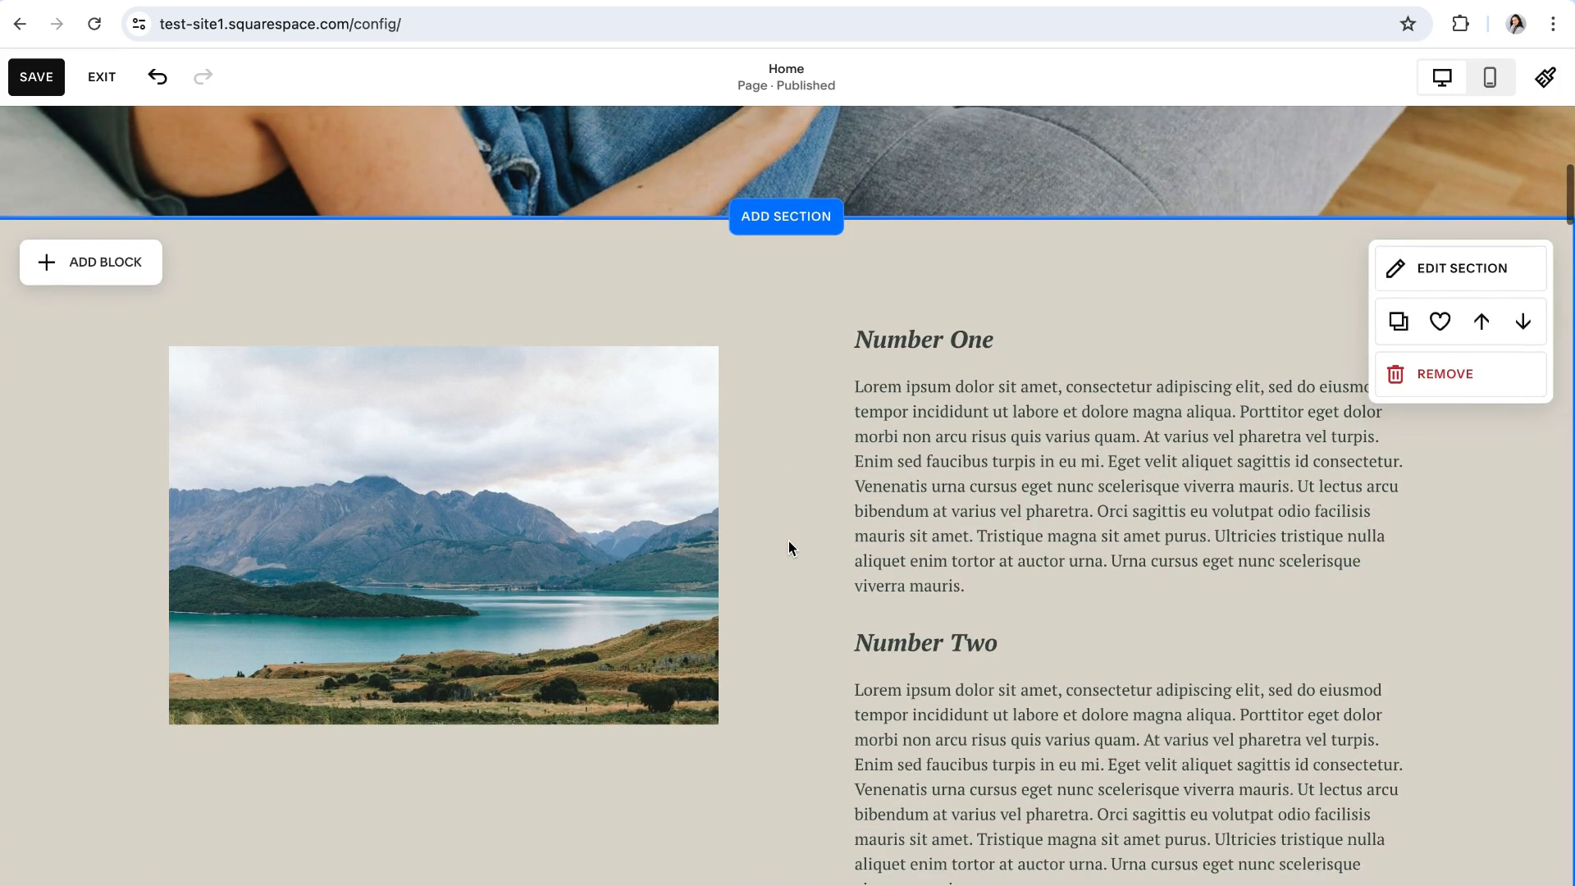
scroll(789, 547, "down", 6)
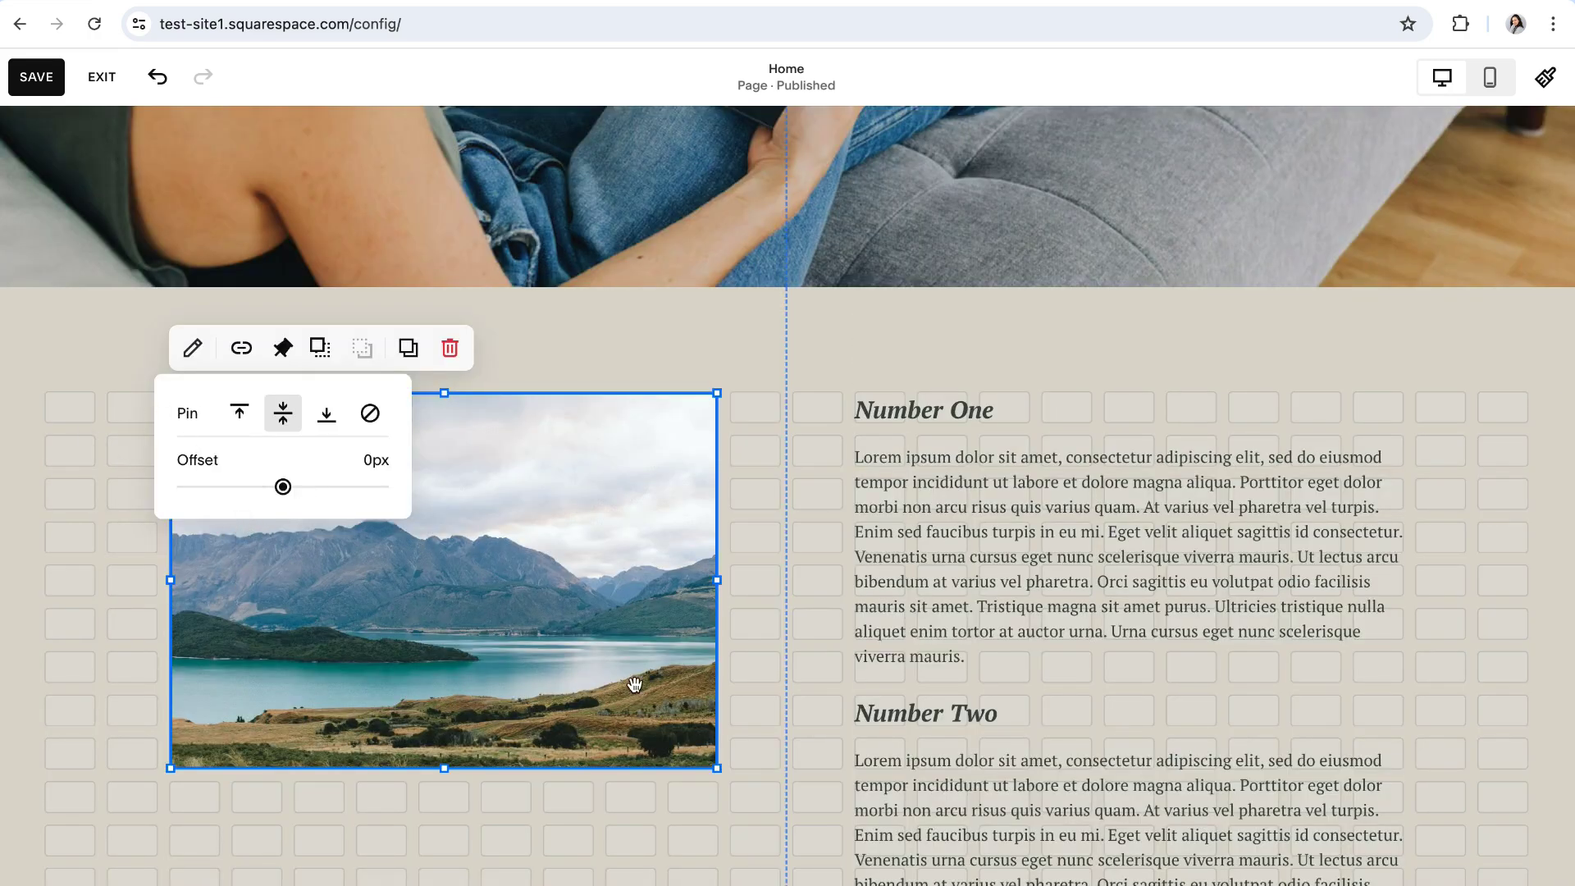
scroll(634, 683, "down", 4)
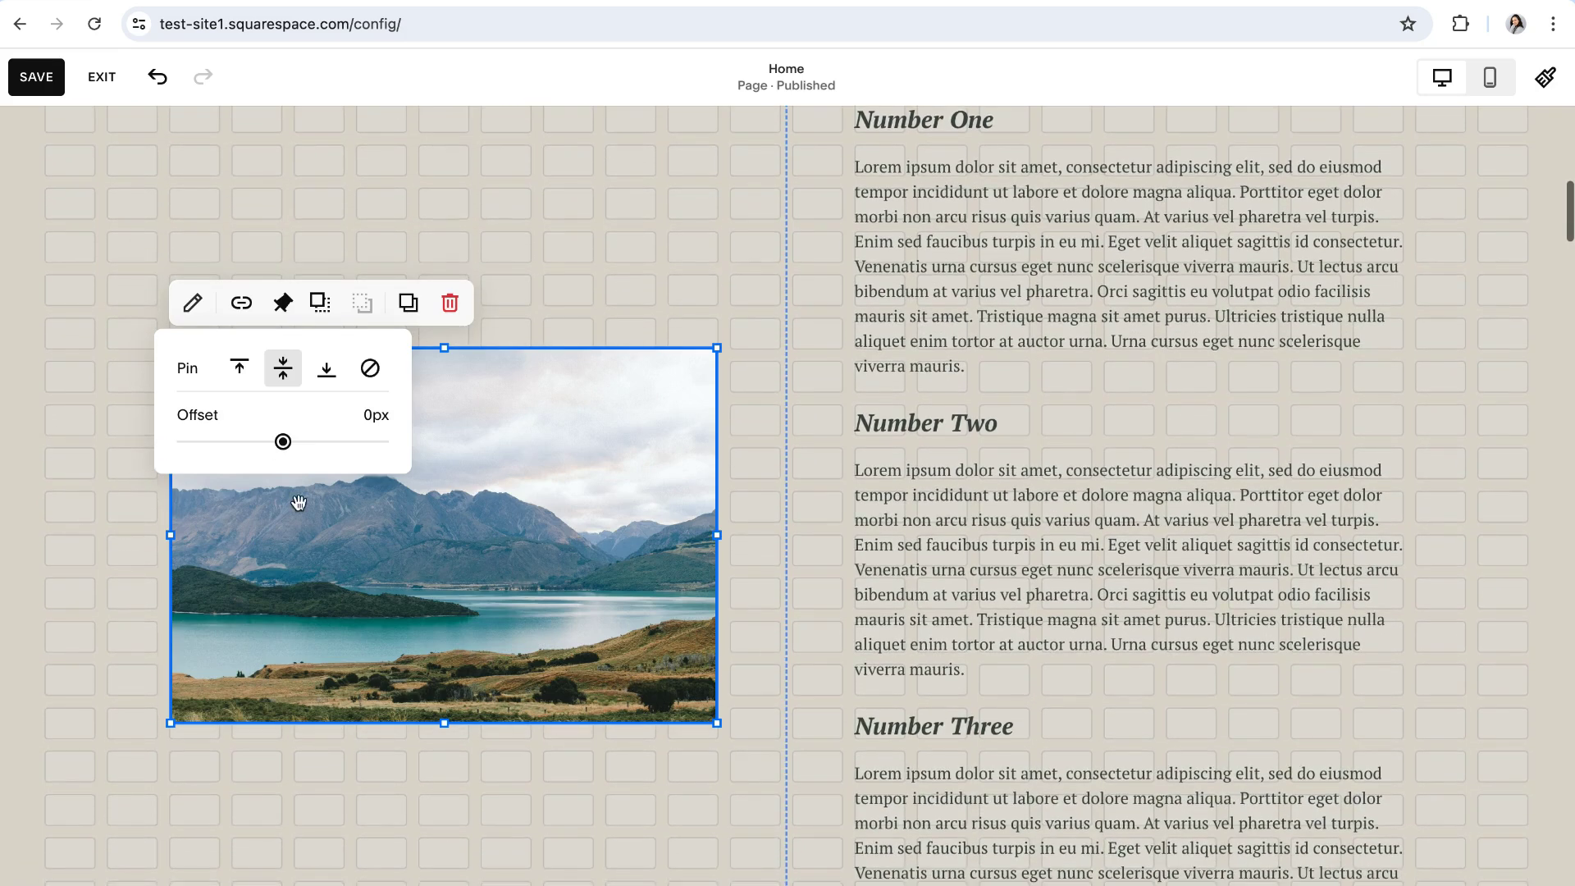
Shift the centre pin offset to -53px and scroll to preview the effect
left_click_drag(282, 441, 327, 397)
left_click(731, 344)
scroll(738, 406, "up", 5)
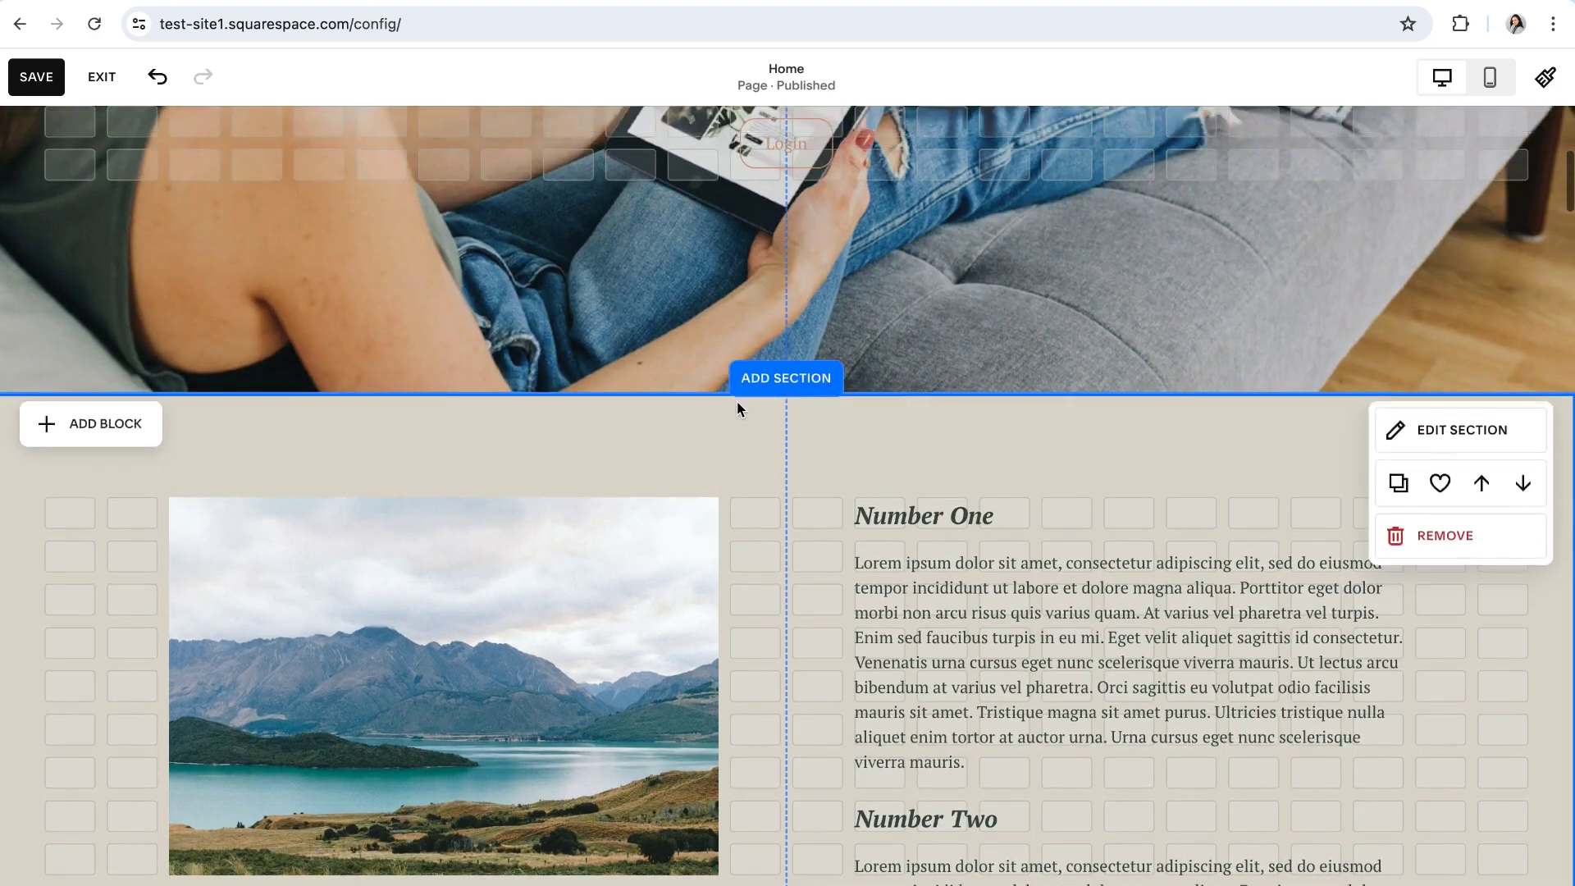
scroll(738, 401, "down", 7)
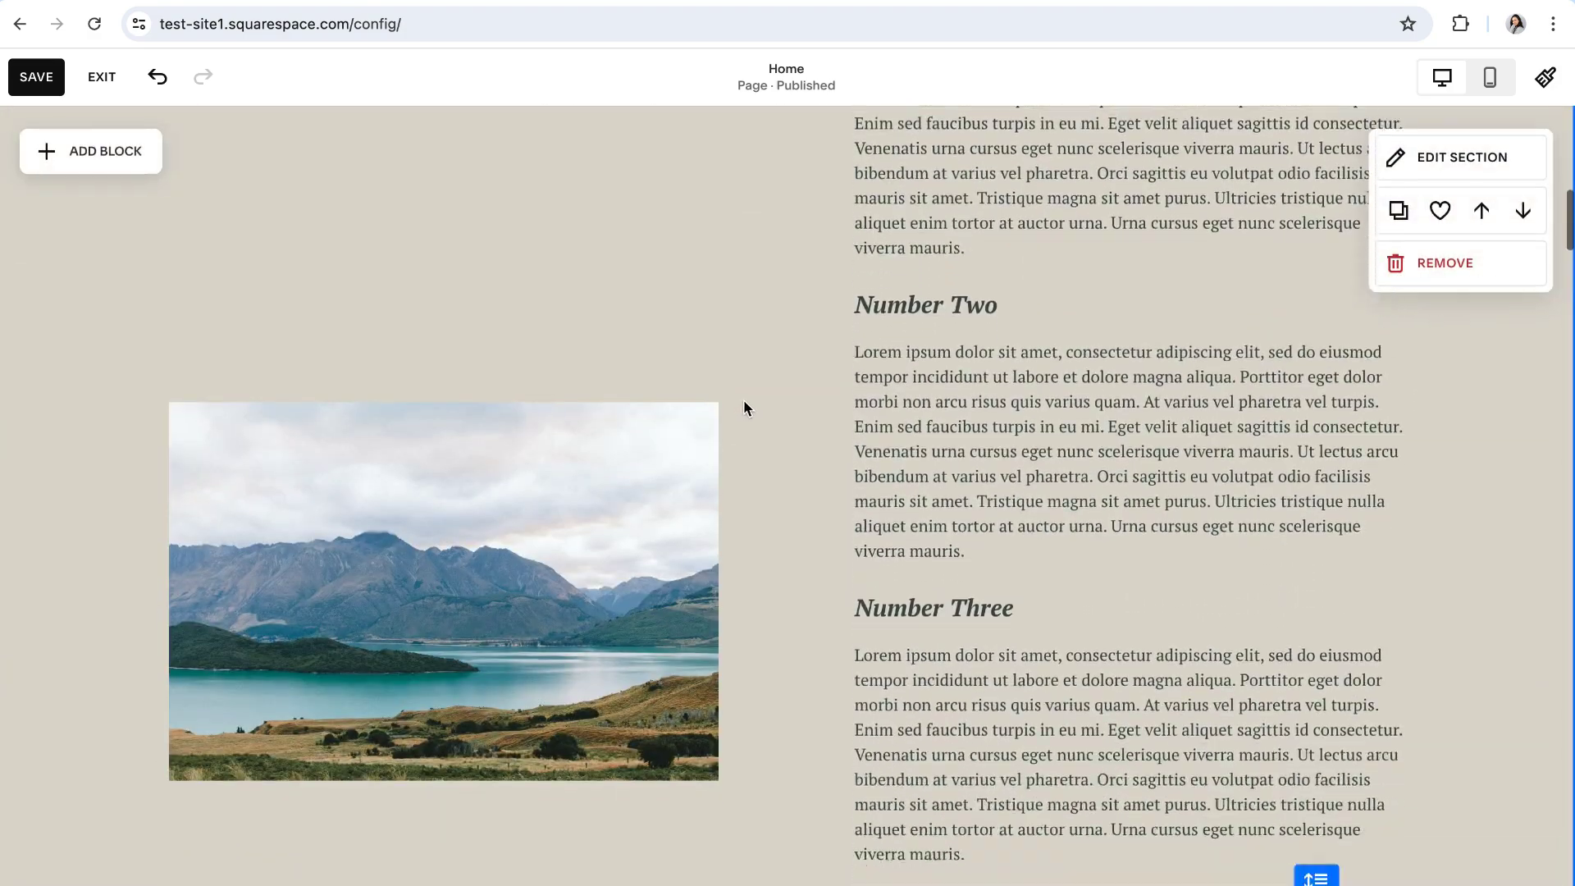
scroll(743, 408, "down", 4)
scroll(771, 456, "up", 5)
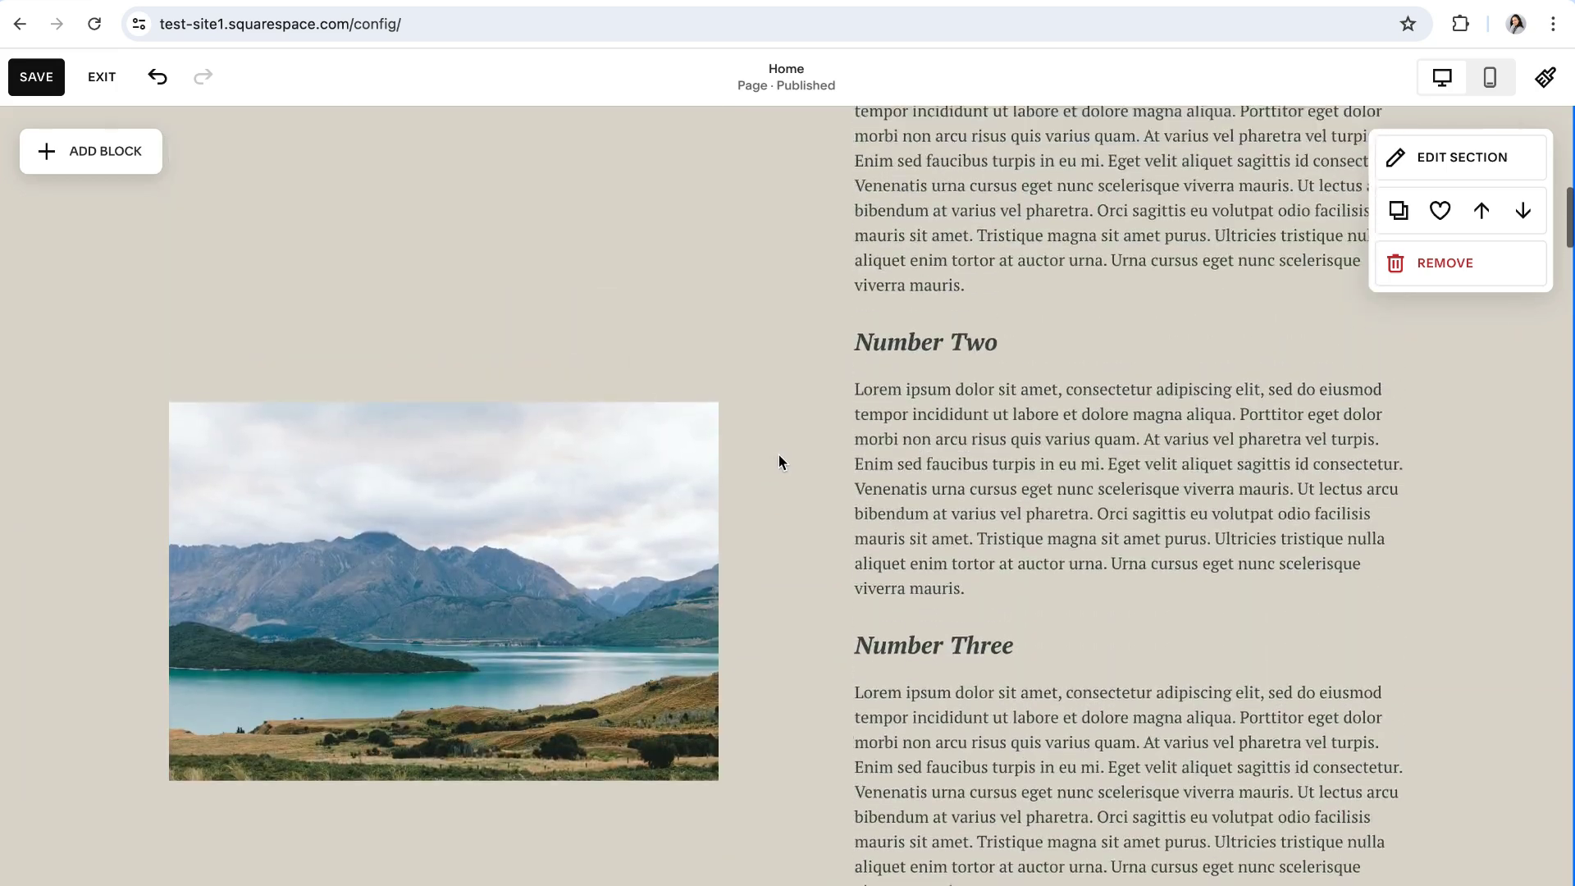
scroll(779, 456, "up", 3)
Switch the lake image's pin position from centre to bottom
left_click(449, 528)
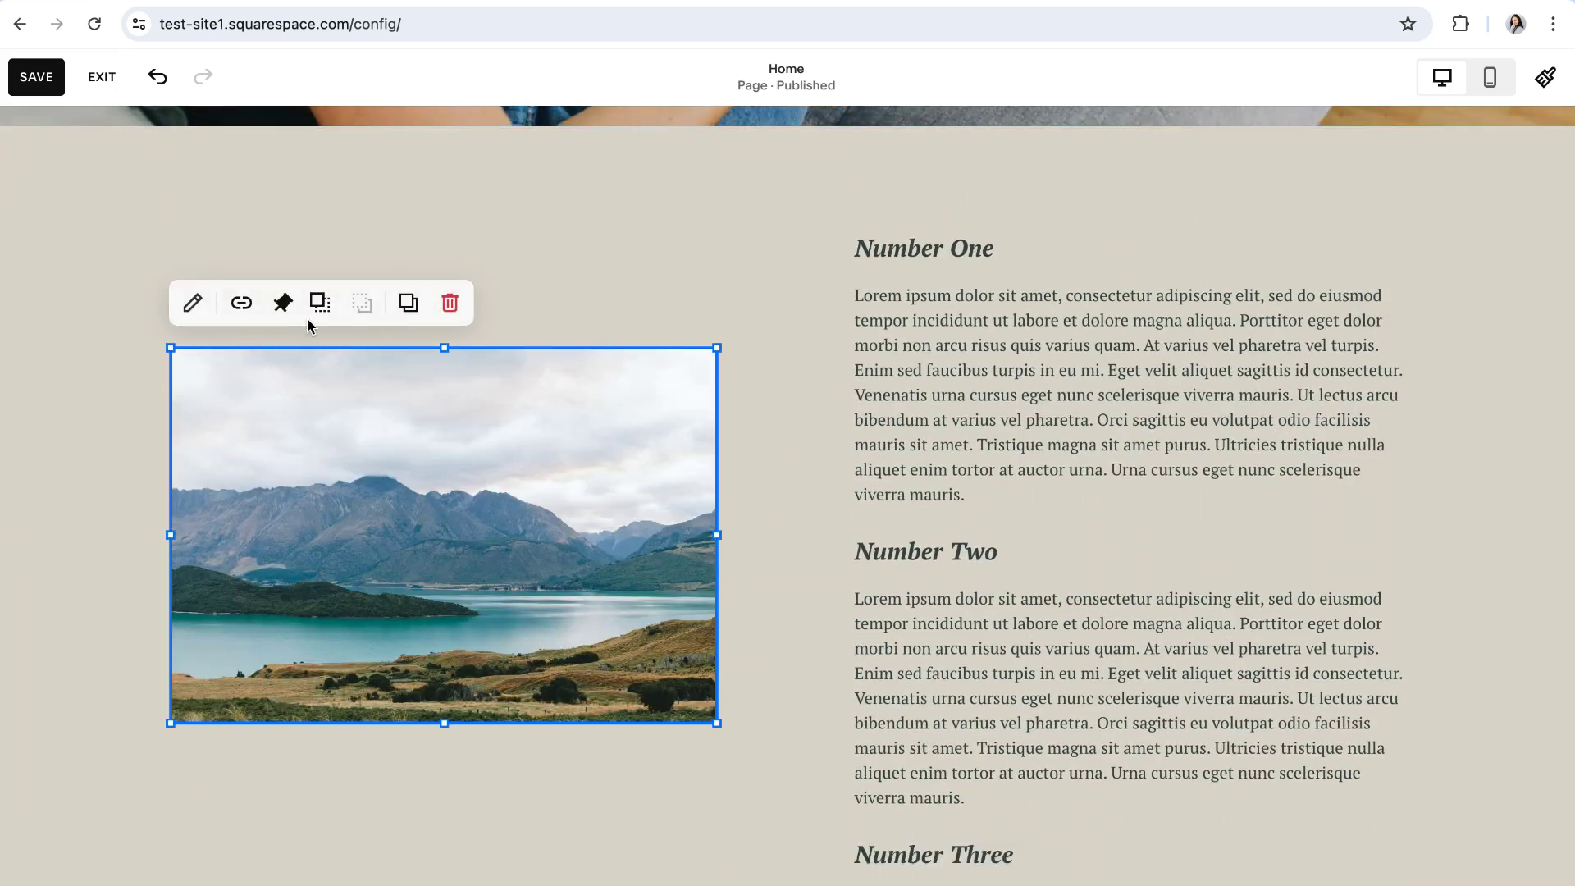
left_click(282, 303)
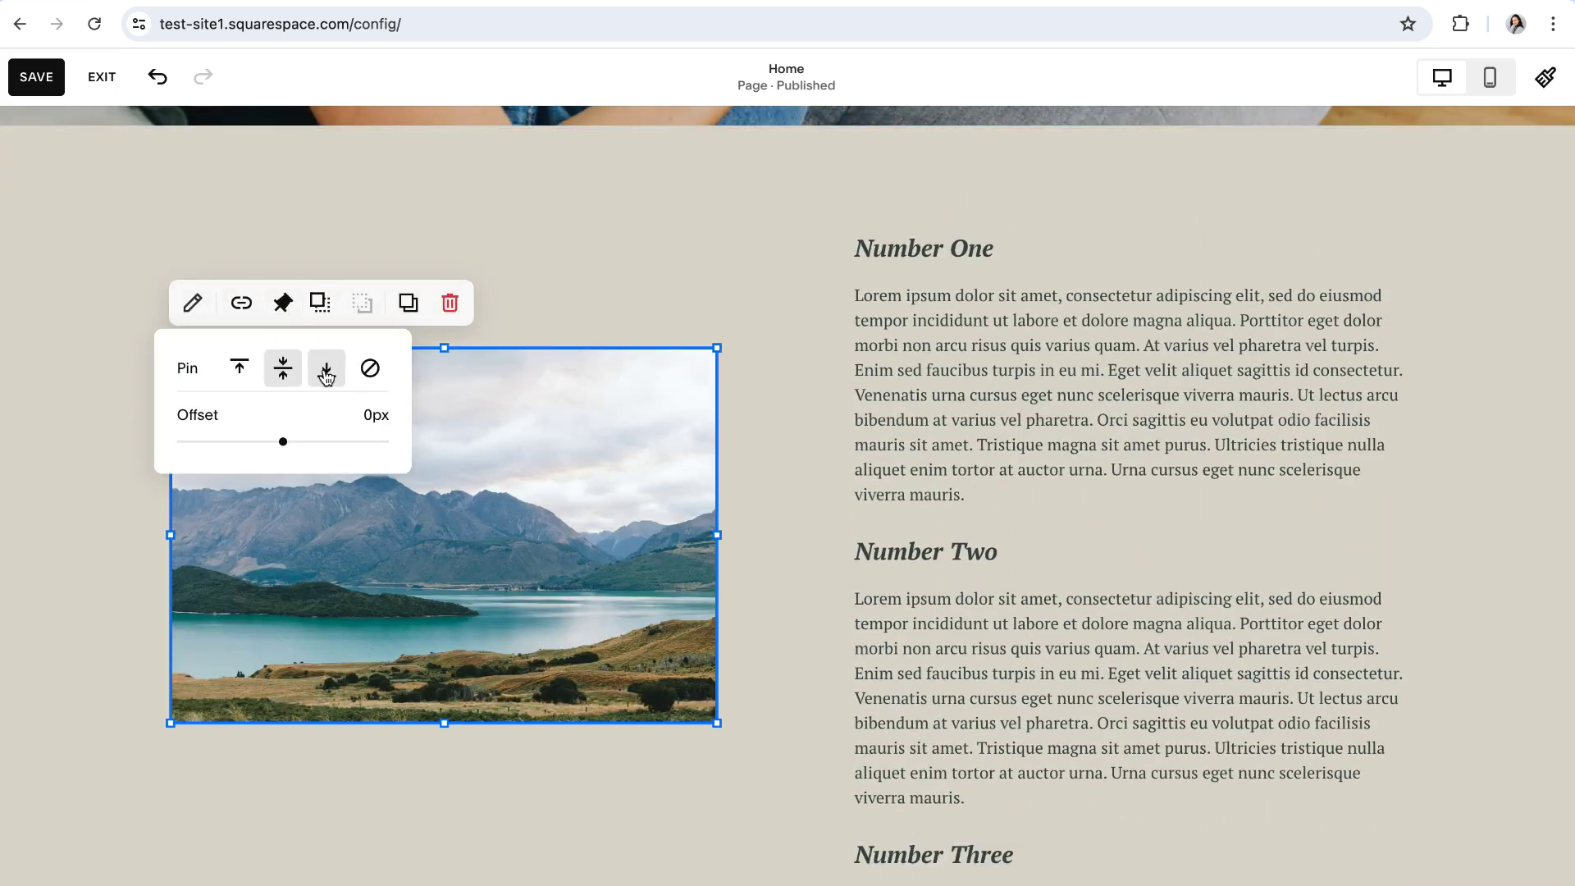
left_click(326, 371)
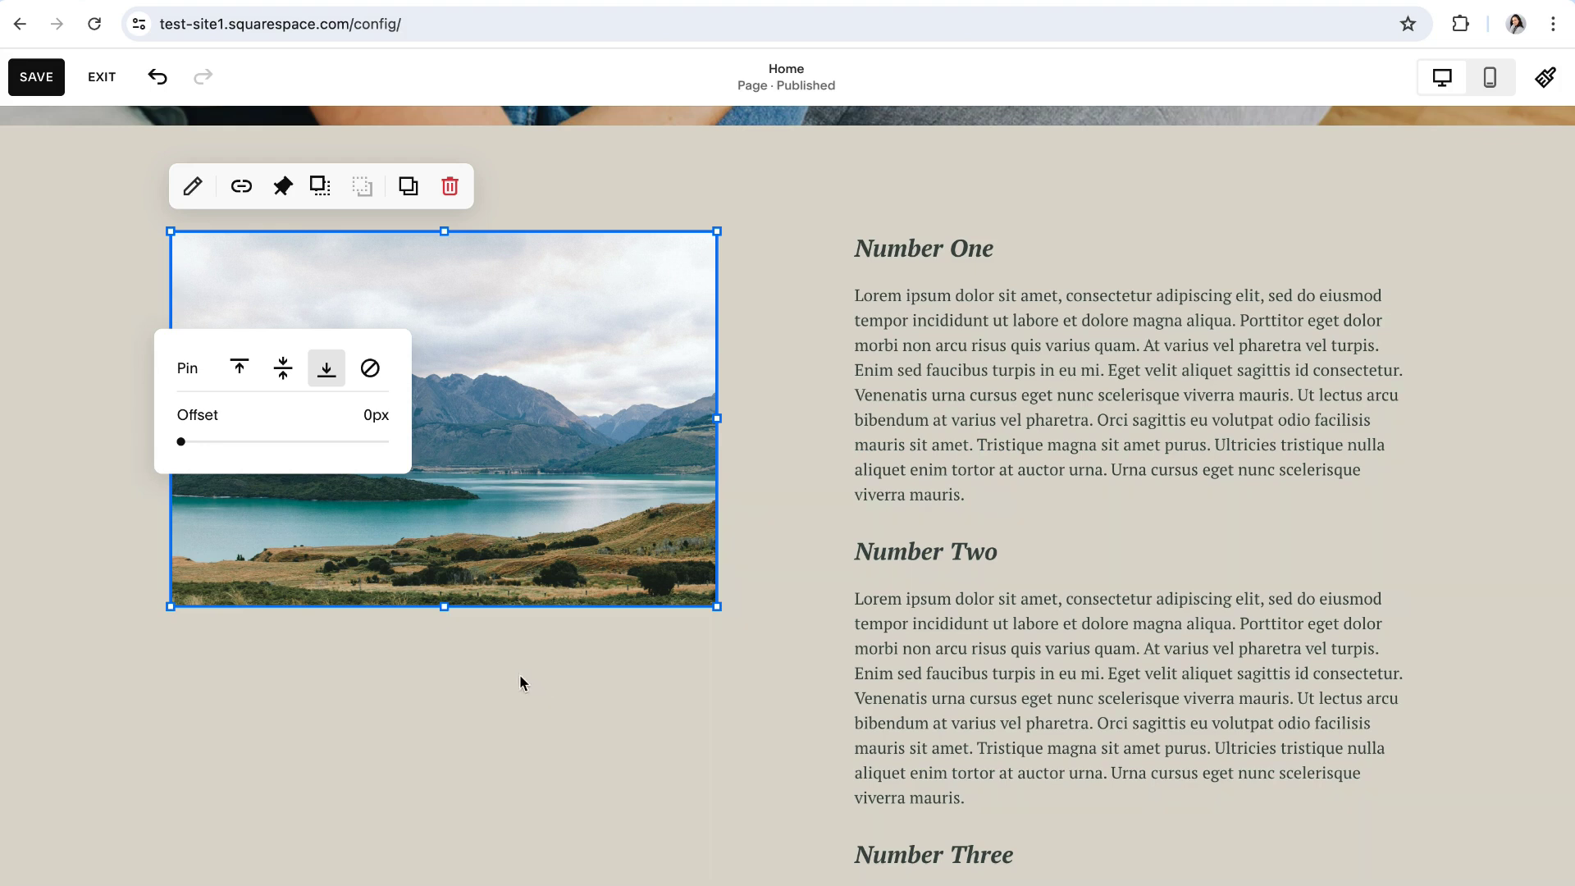
Deselect the image and scroll to preview the bottom-pinned sticky effect
left_click(759, 496)
scroll(853, 552, "up", 6)
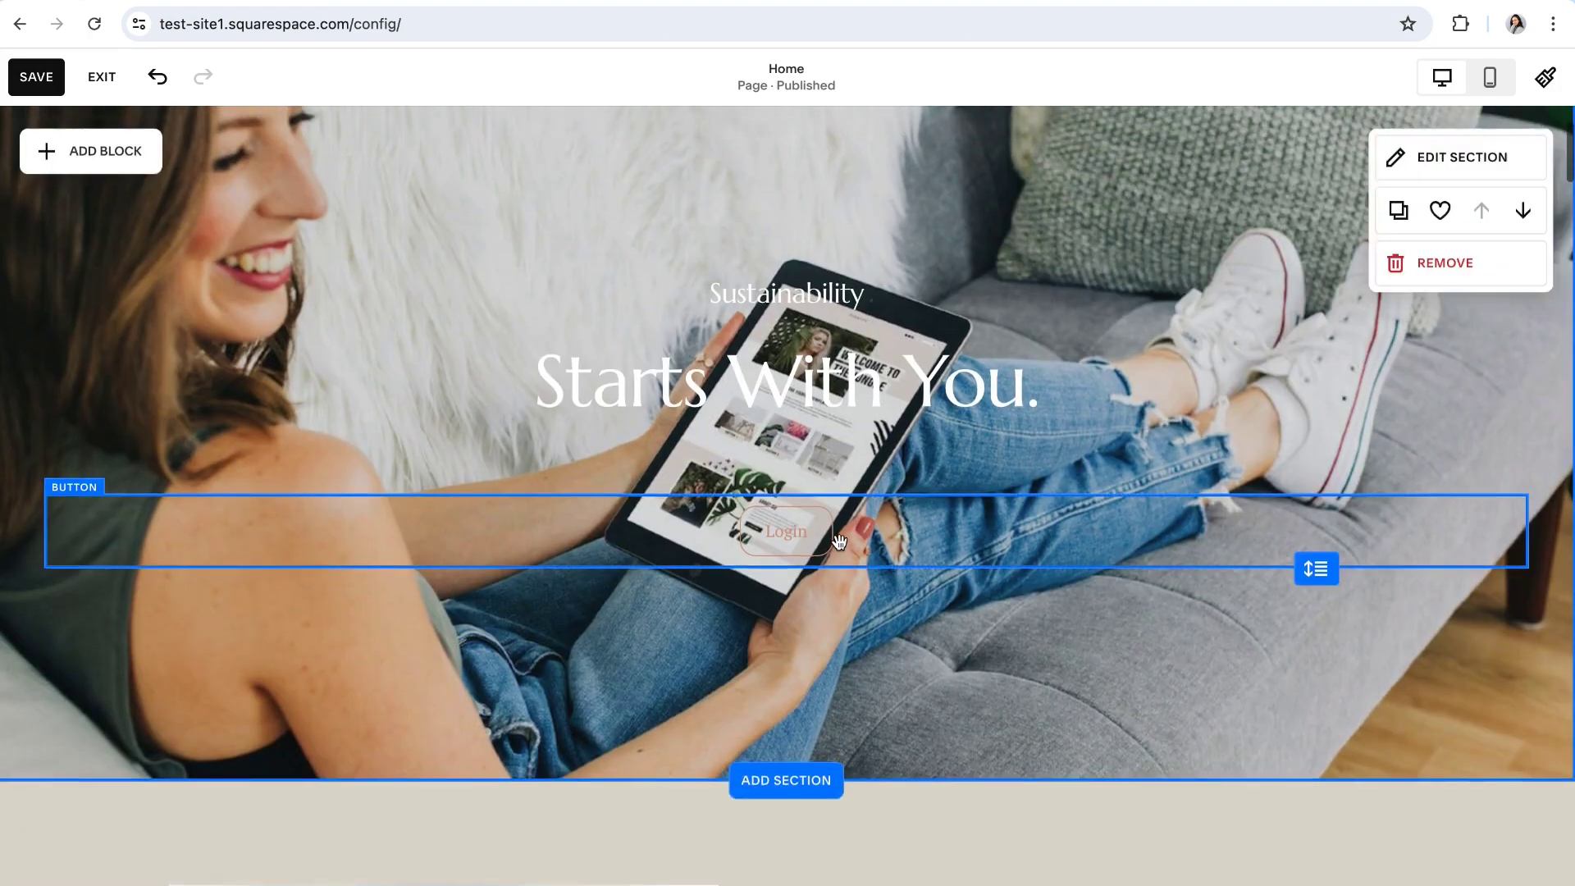
scroll(845, 554, "down", 4)
scroll(841, 549, "down", 9)
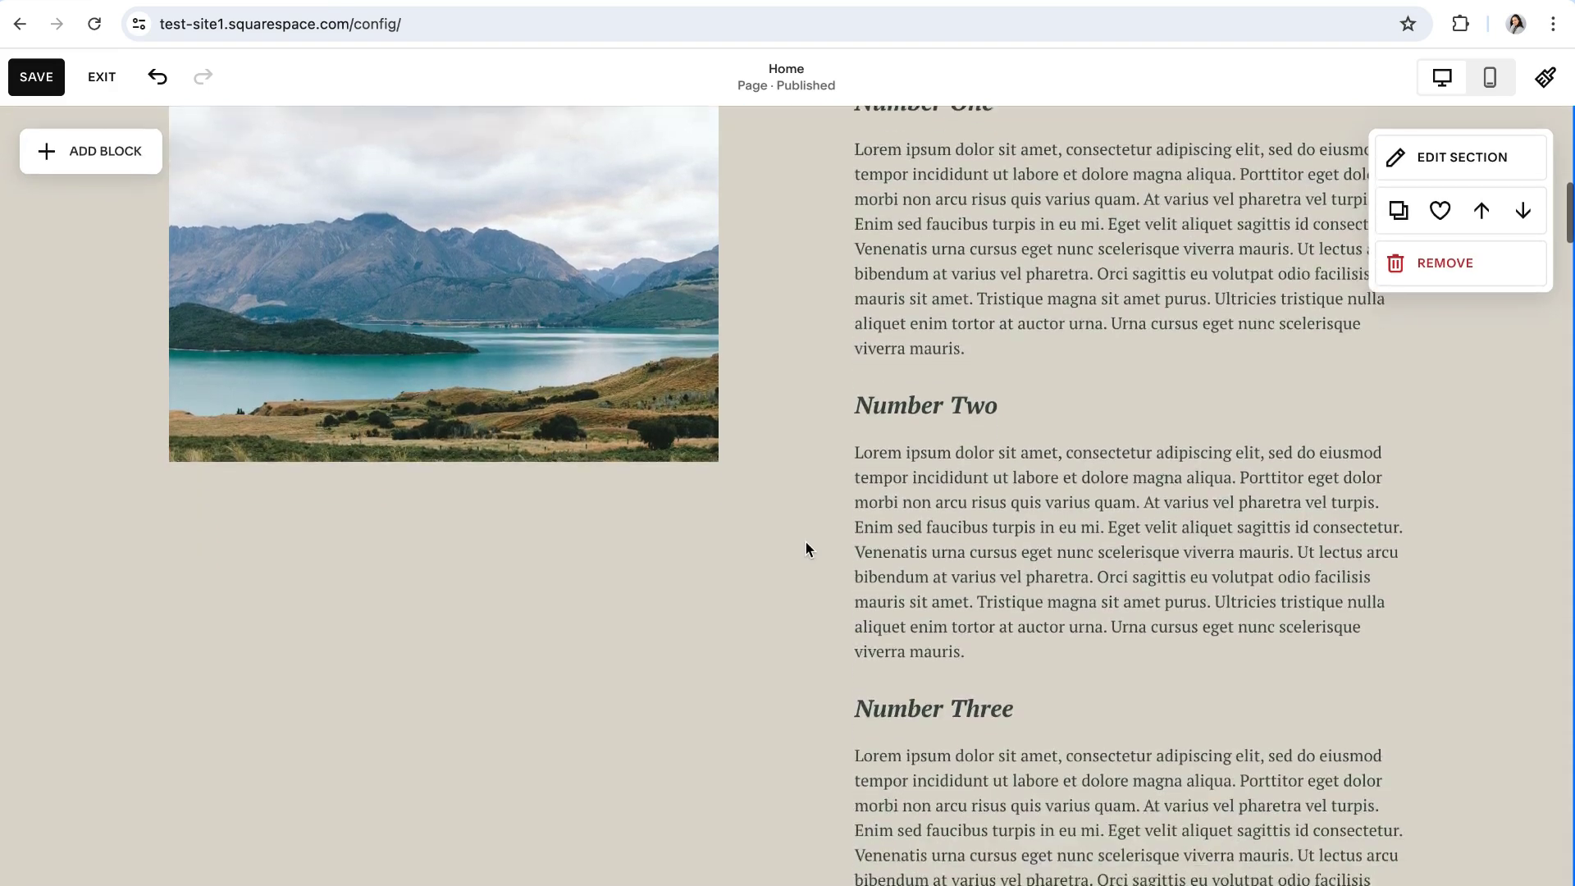
scroll(809, 542, "down", 5)
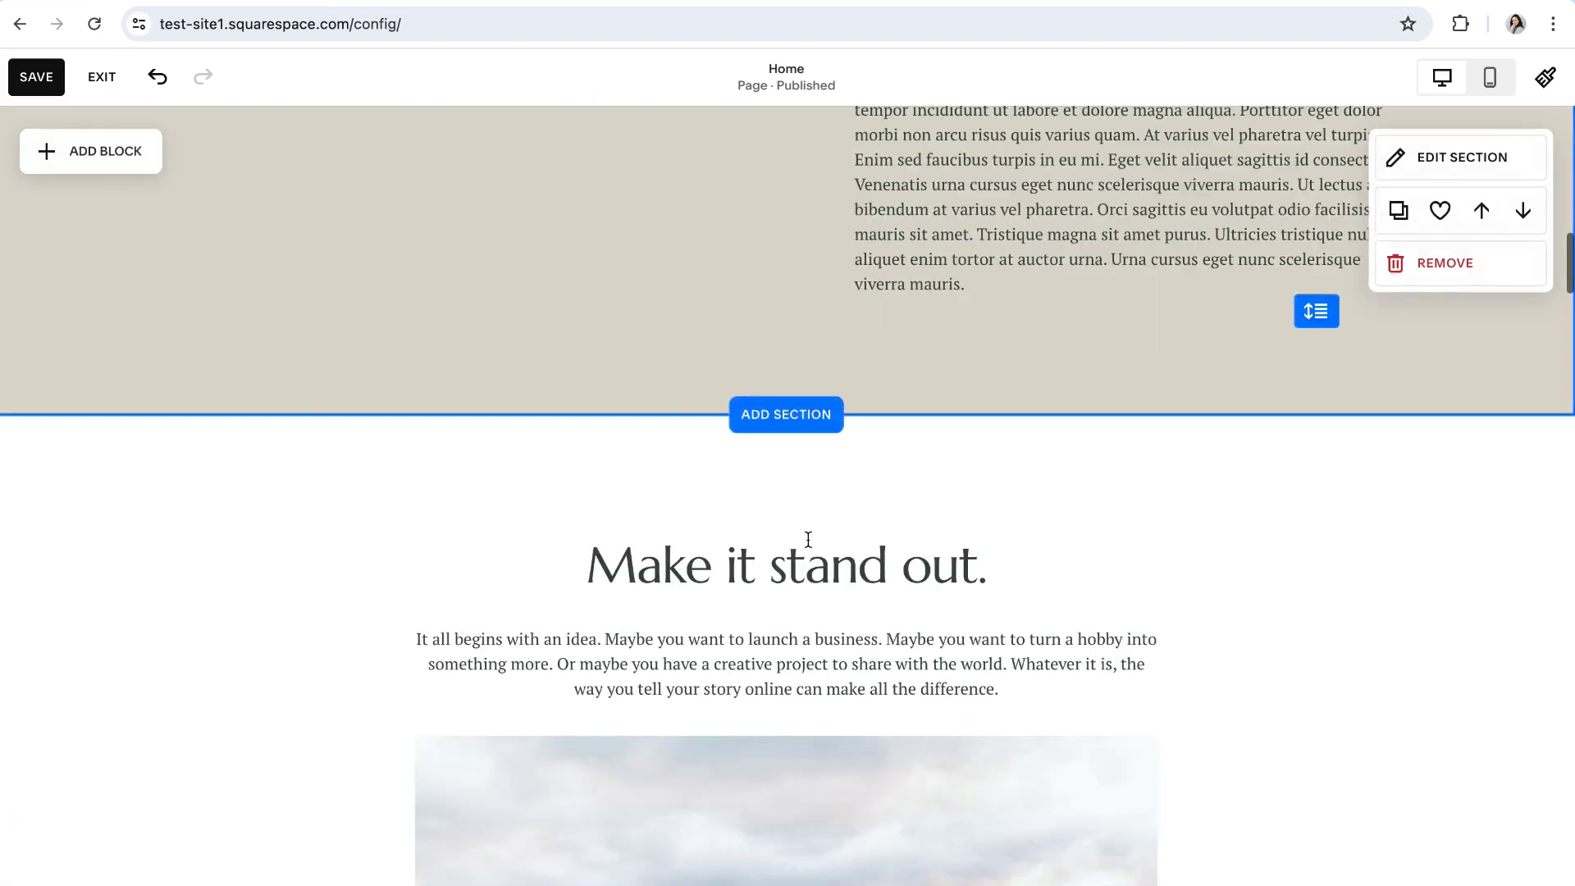
scroll(807, 540, "up", 6)
scroll(807, 541, "up", 3)
scroll(818, 533, "up", 2)
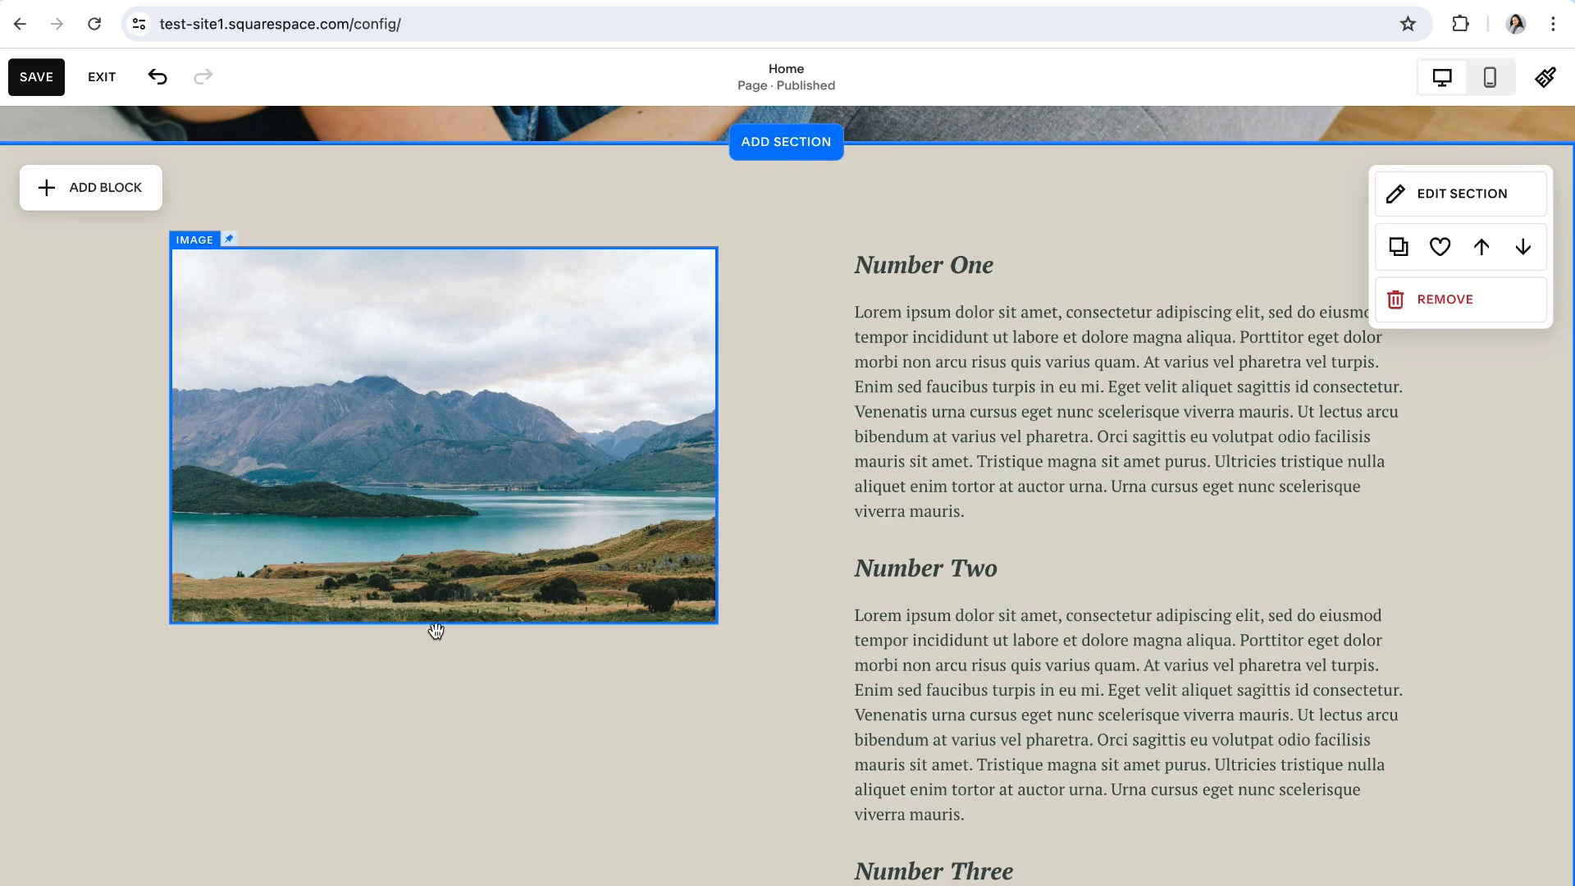
scroll(637, 674, "down", 5)
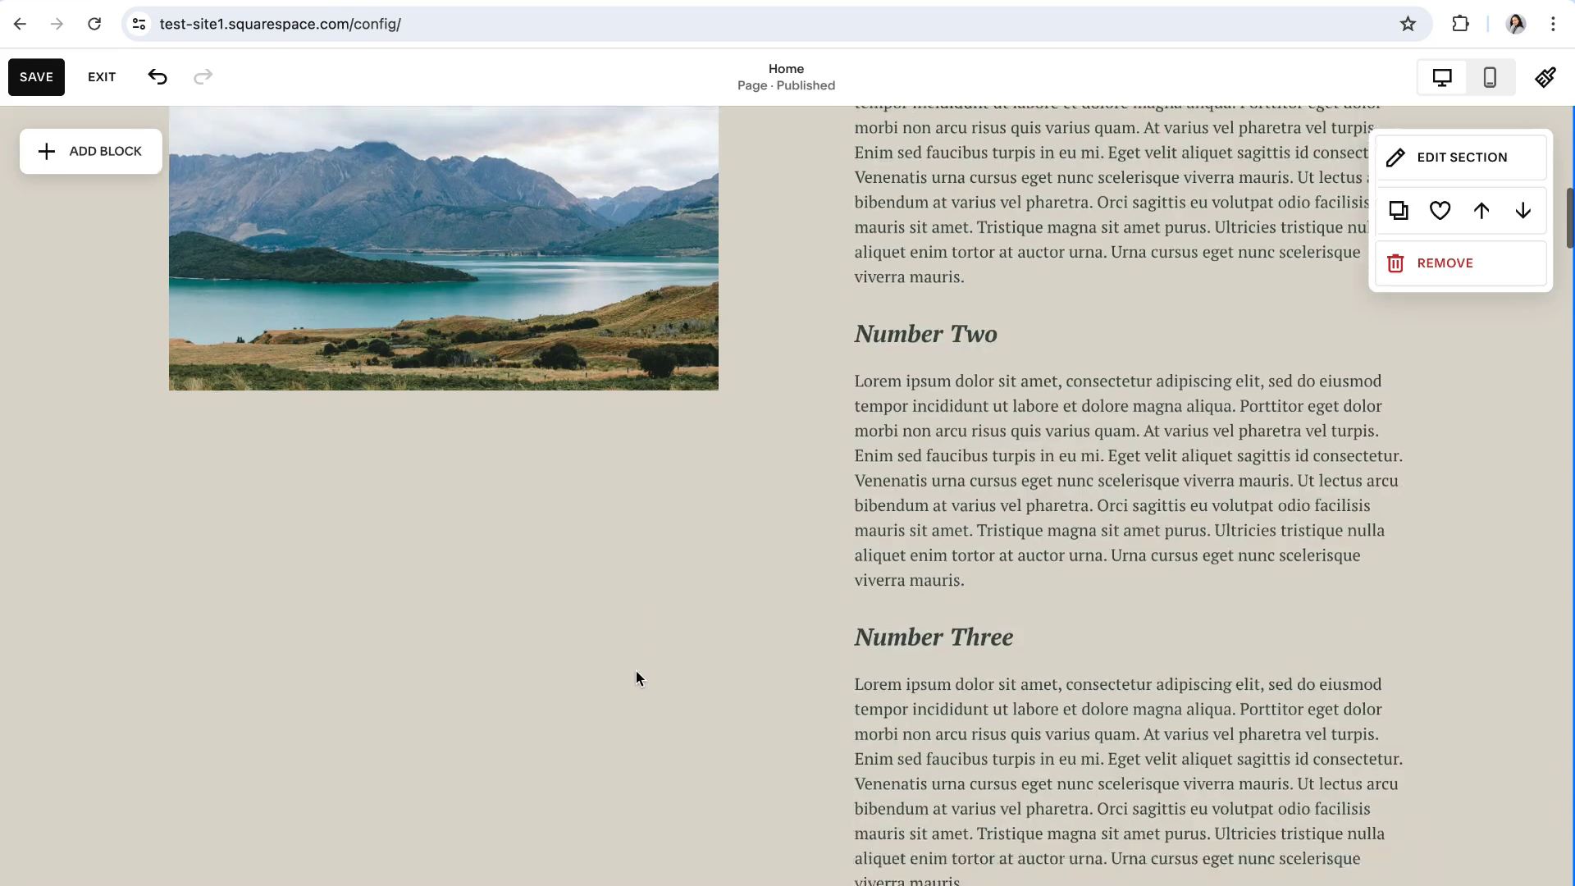
scroll(758, 637, "up", 3)
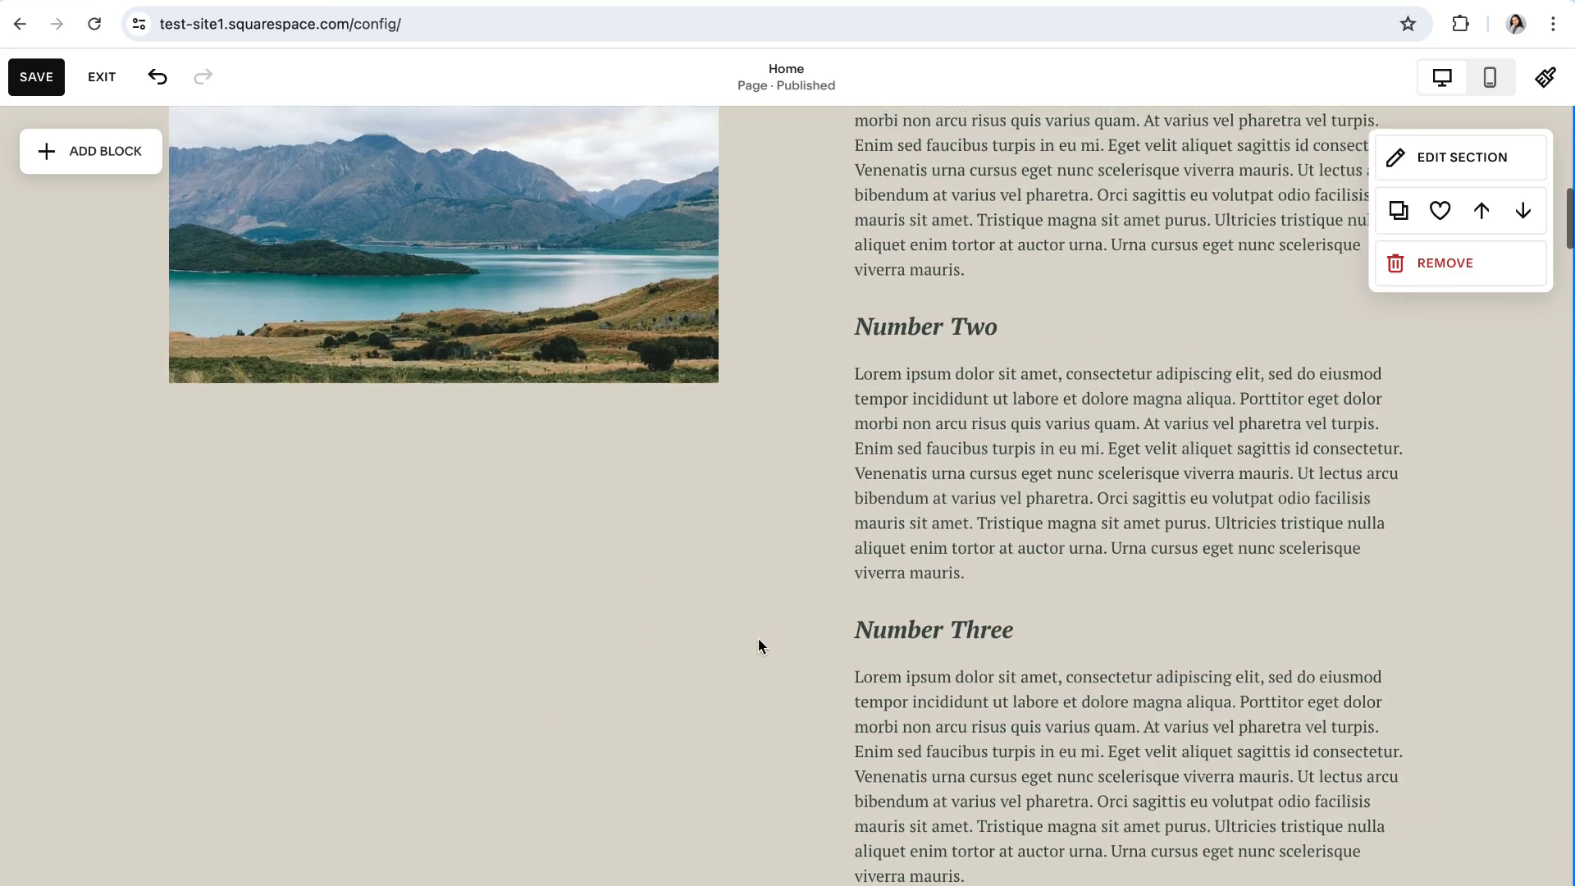
scroll(719, 596, "up", 3)
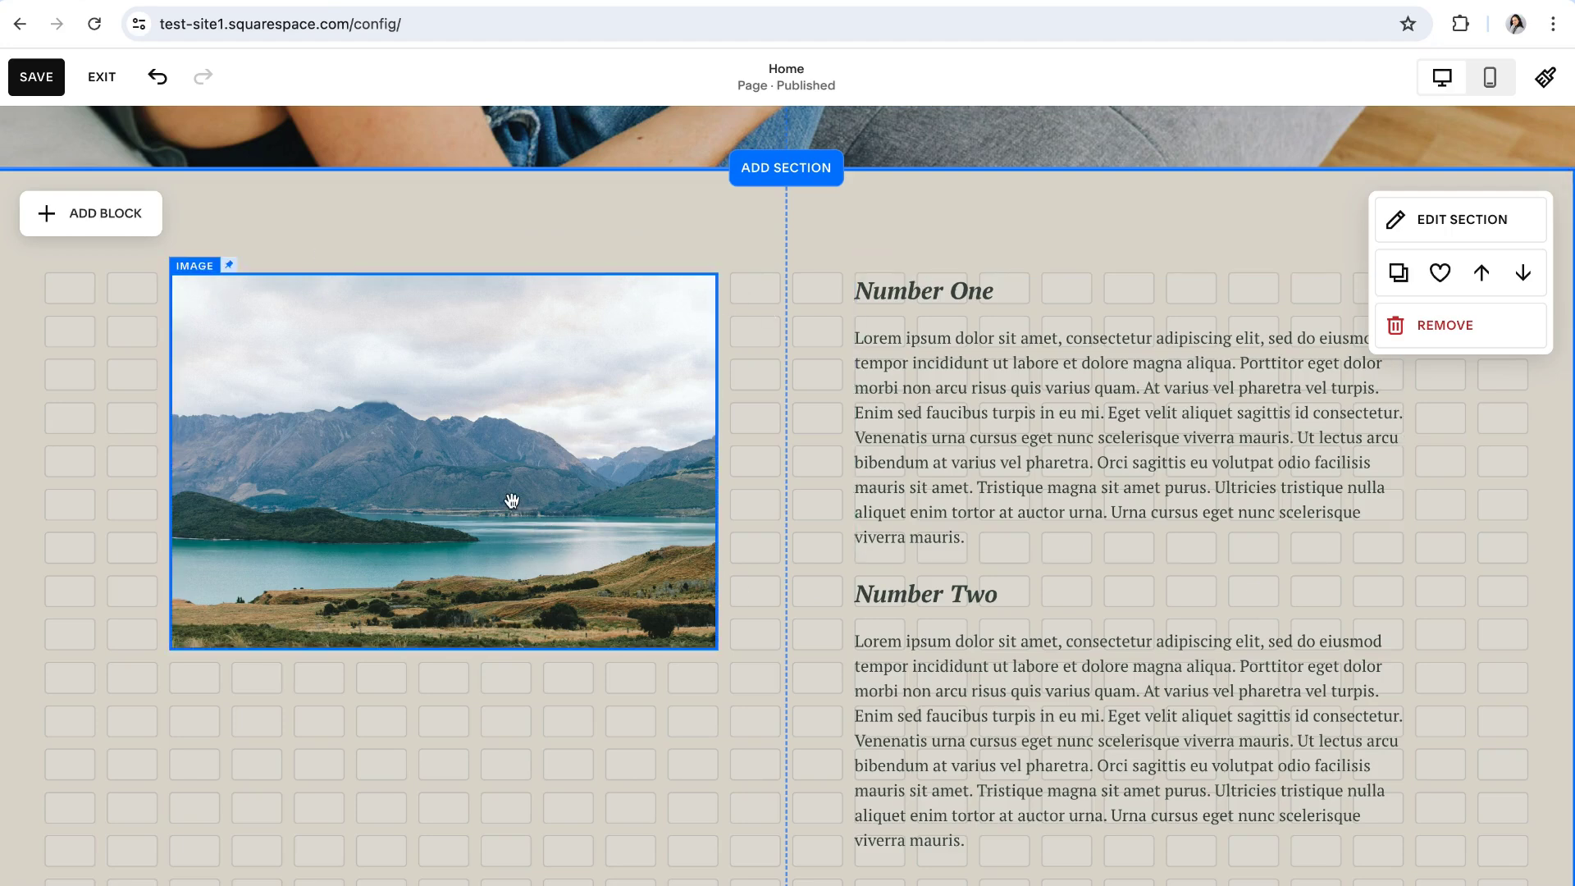
scroll(552, 546, "down", 6)
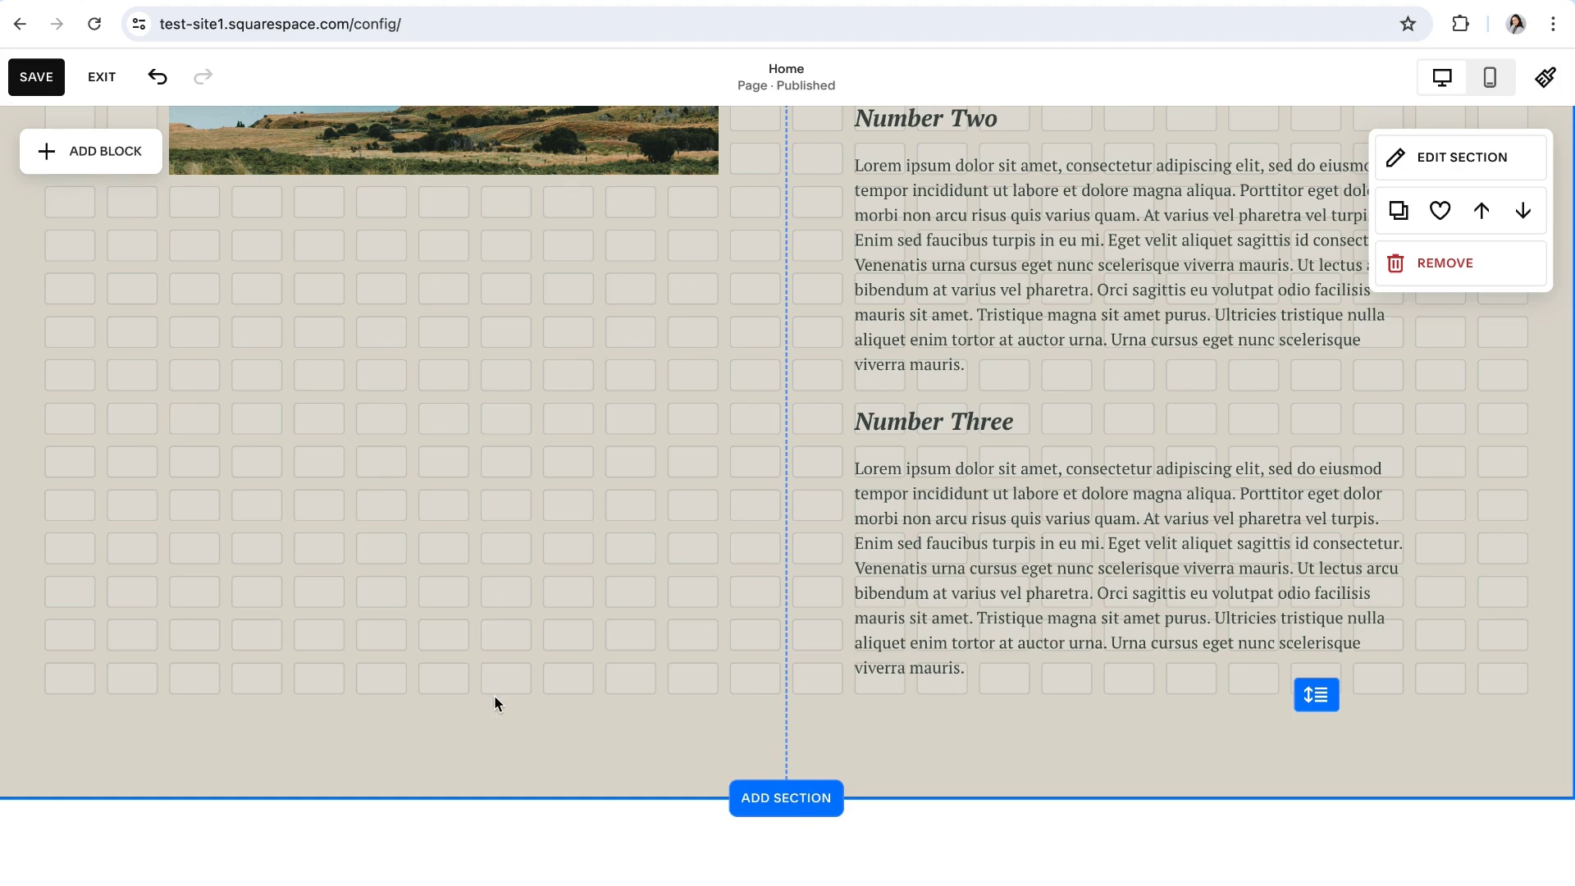
scroll(483, 656, "down", 1)
scroll(882, 686, "up", 4)
scroll(608, 446, "up", 3)
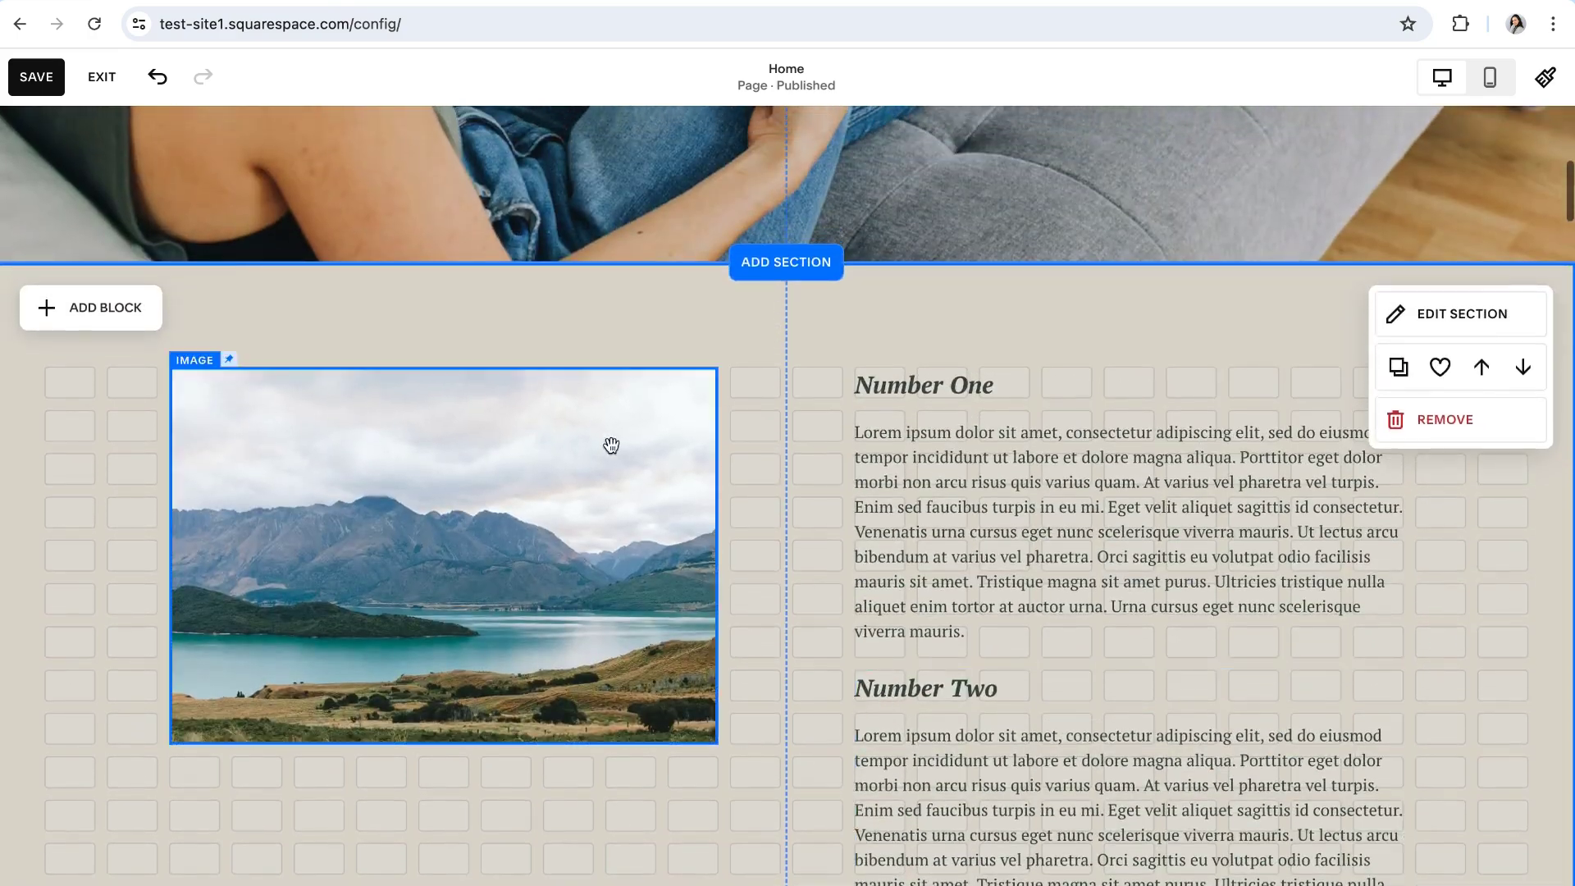
scroll(752, 519, "down", 8)
scroll(753, 518, "up", 10)
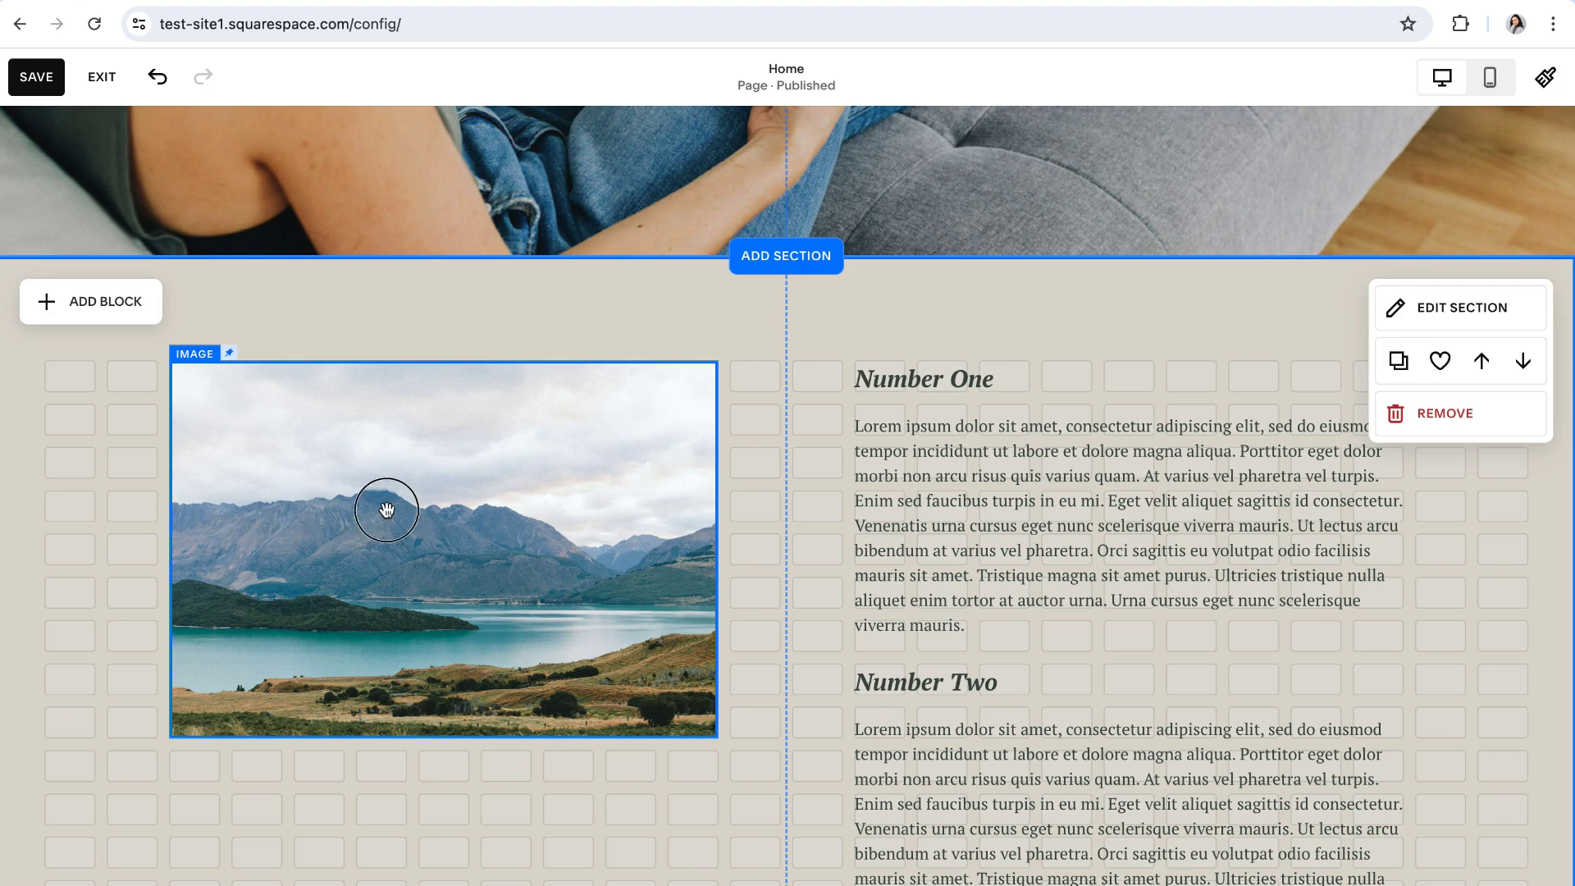
Open the lake image's pin options and scroll through the Number One–Three text
left_click(380, 502)
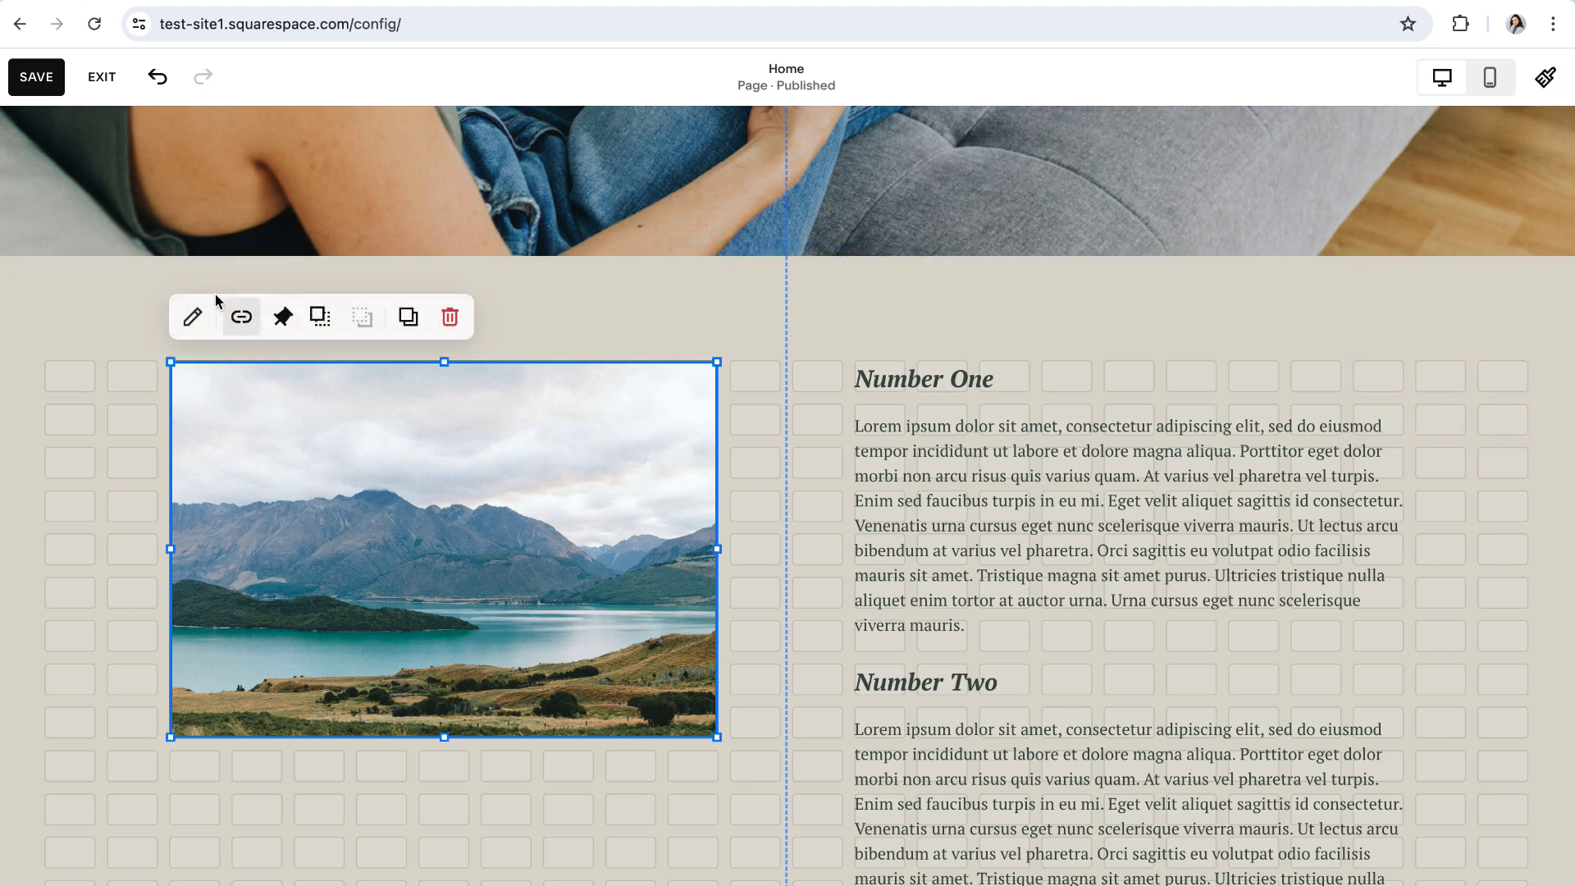
left_click(283, 316)
left_click(371, 383)
scroll(485, 471, "down", 1)
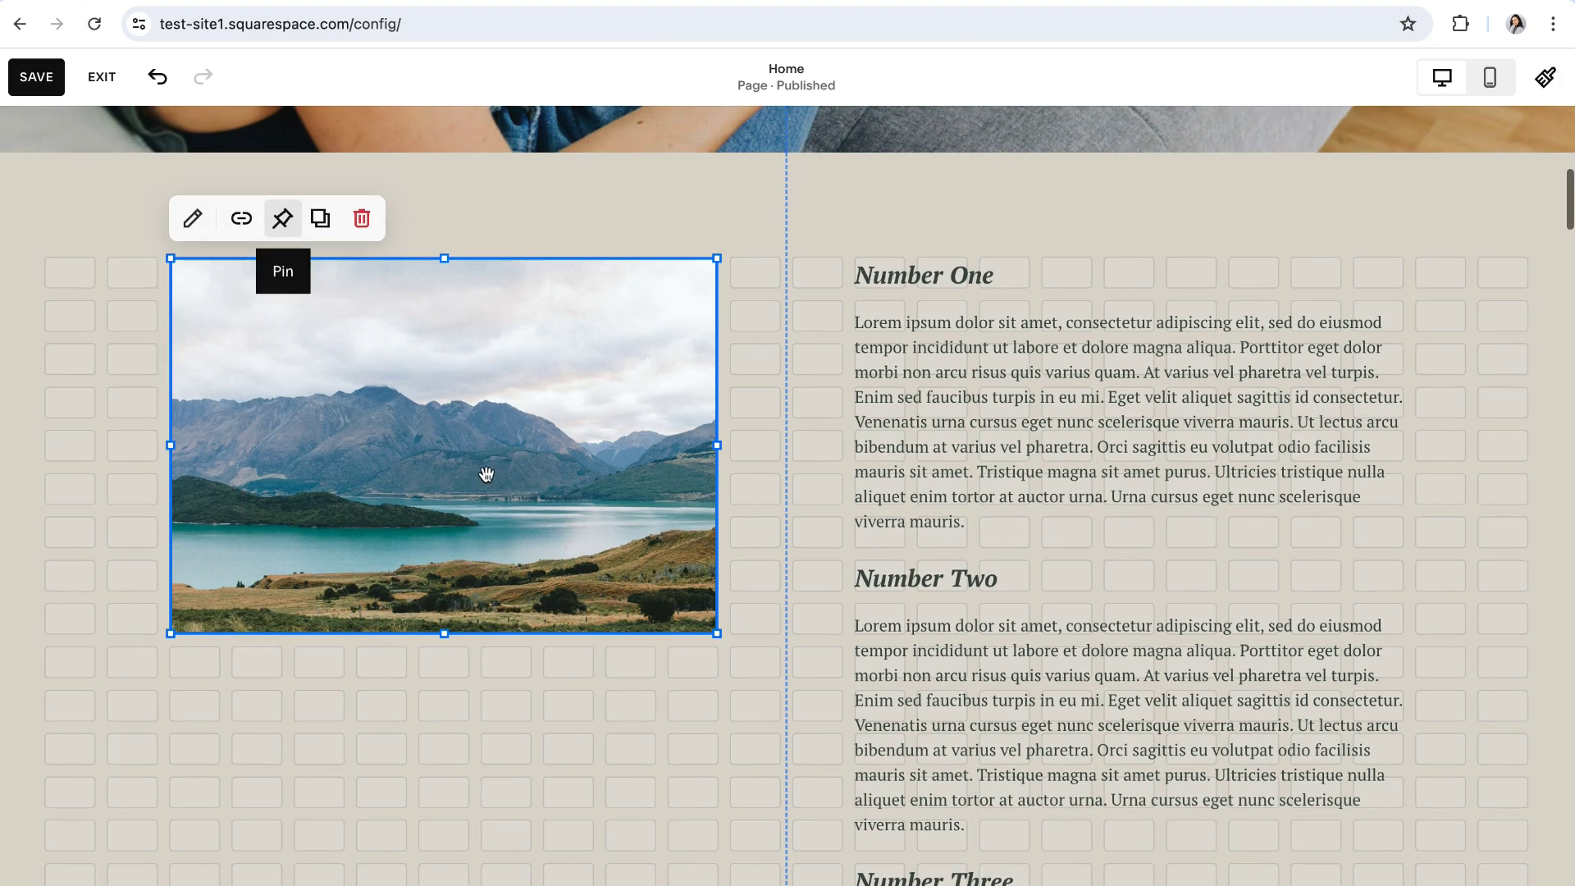
scroll(510, 649, "down", 1)
scroll(512, 644, "down", 1)
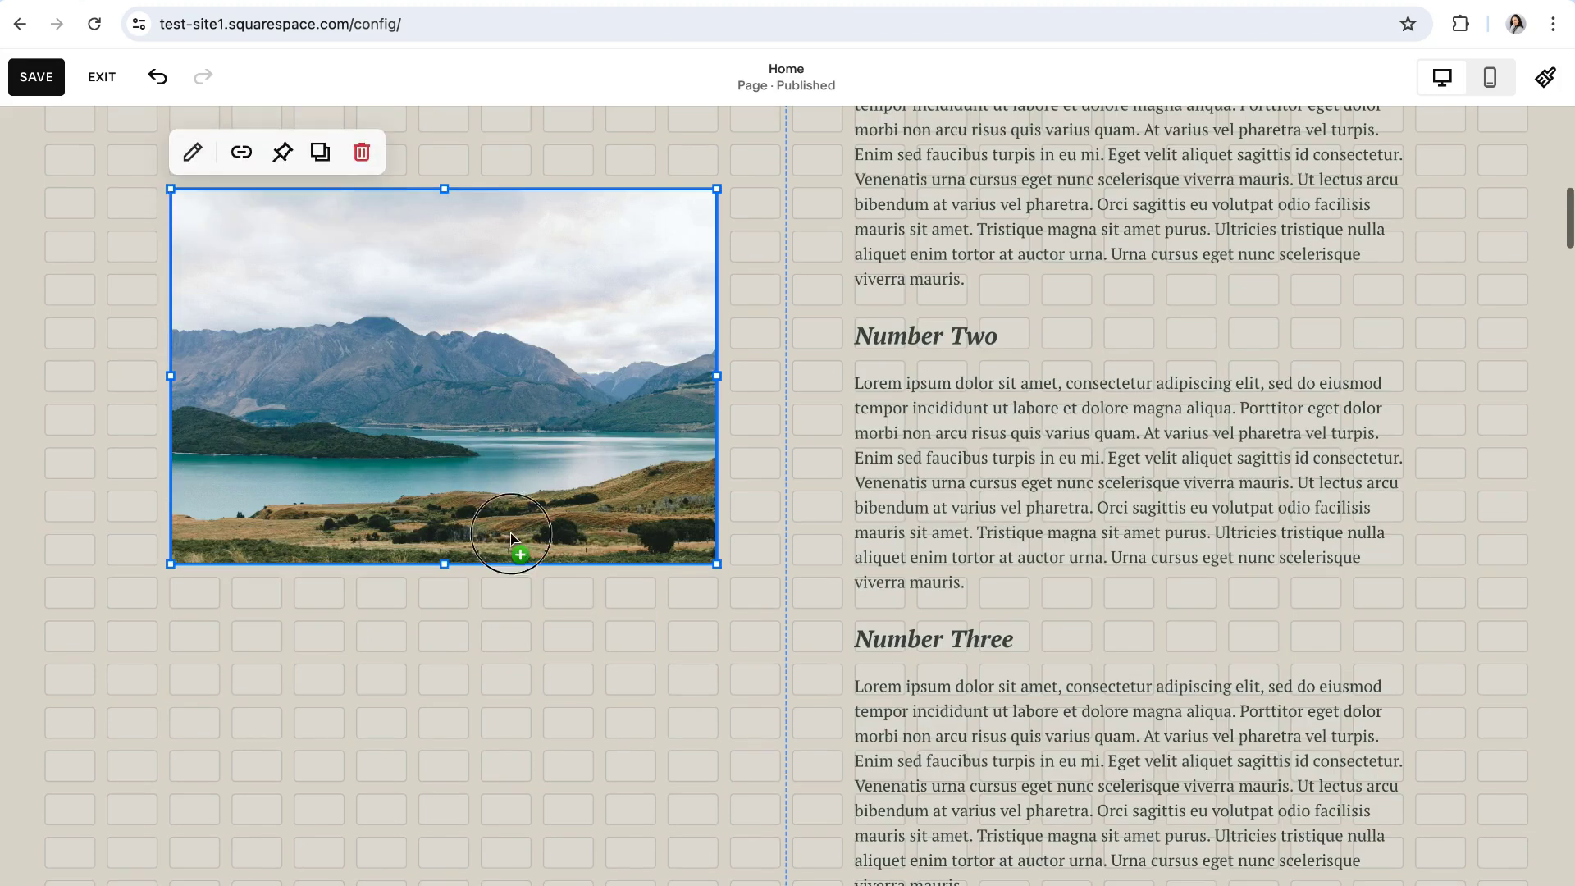
scroll(516, 574, "down", 1)
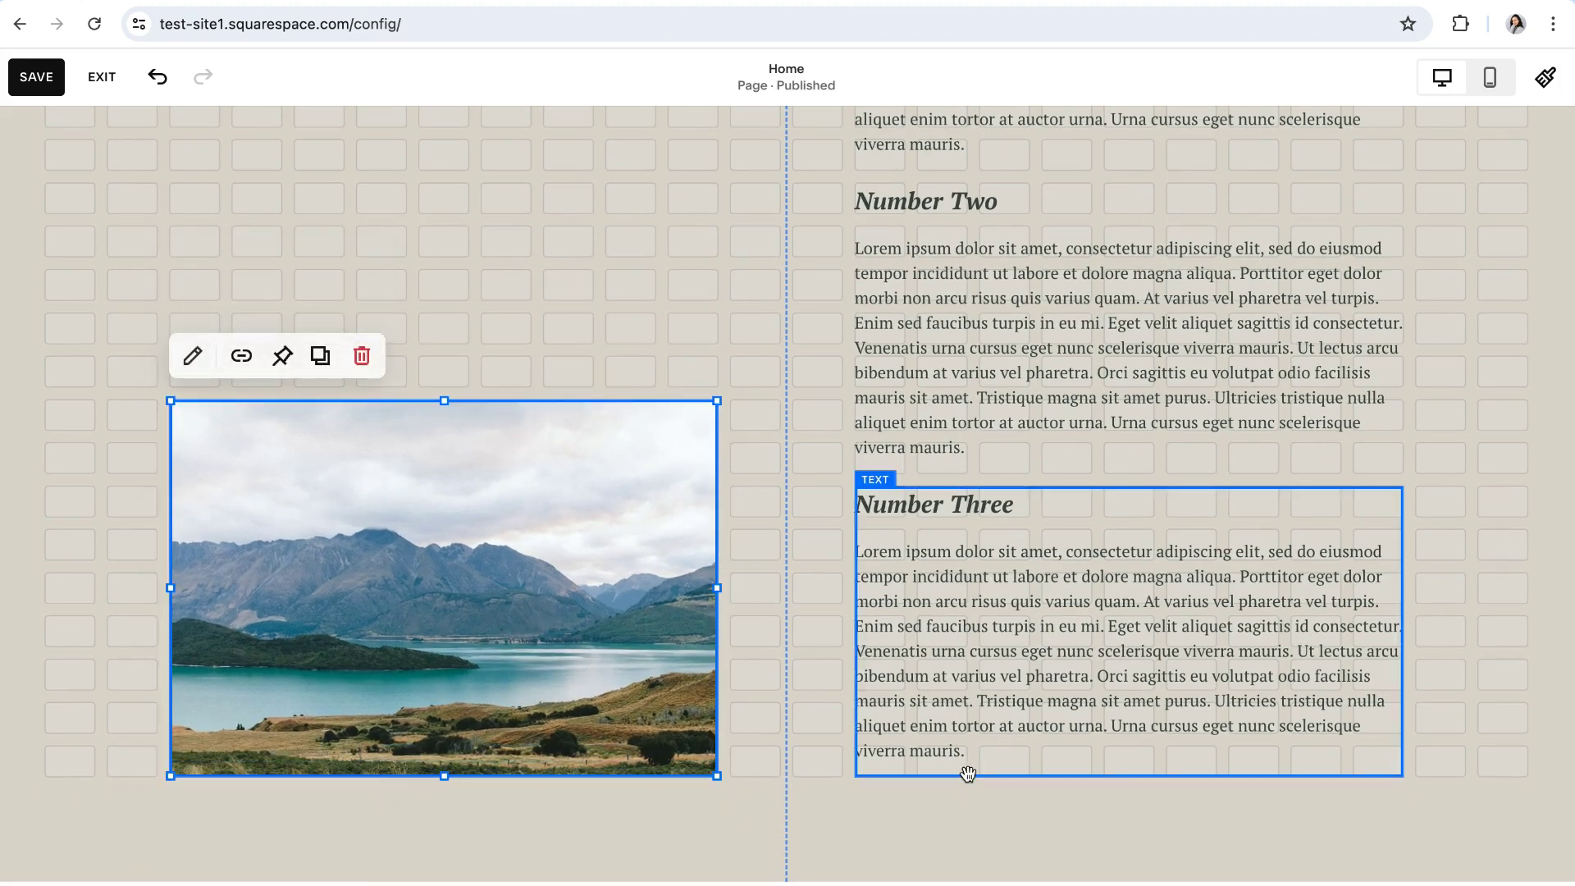
Reselect the lake image, close its pin options, and scroll to confirm the bottom pin holds
left_click(1156, 787)
left_click(266, 371)
left_click(282, 320)
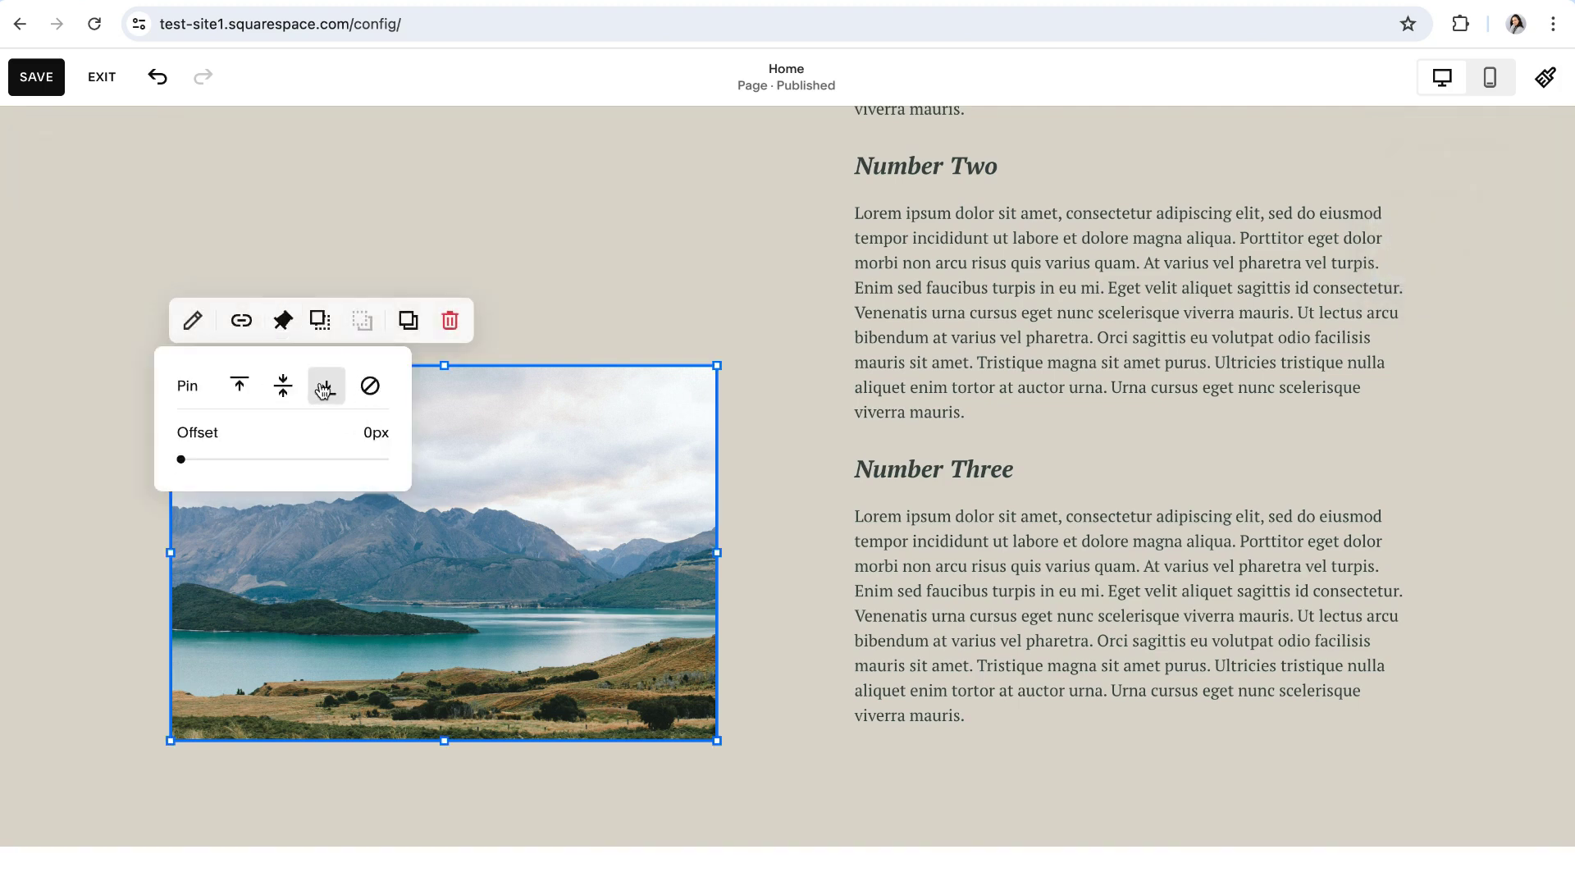
left_click(754, 490)
scroll(789, 502, "up", 10)
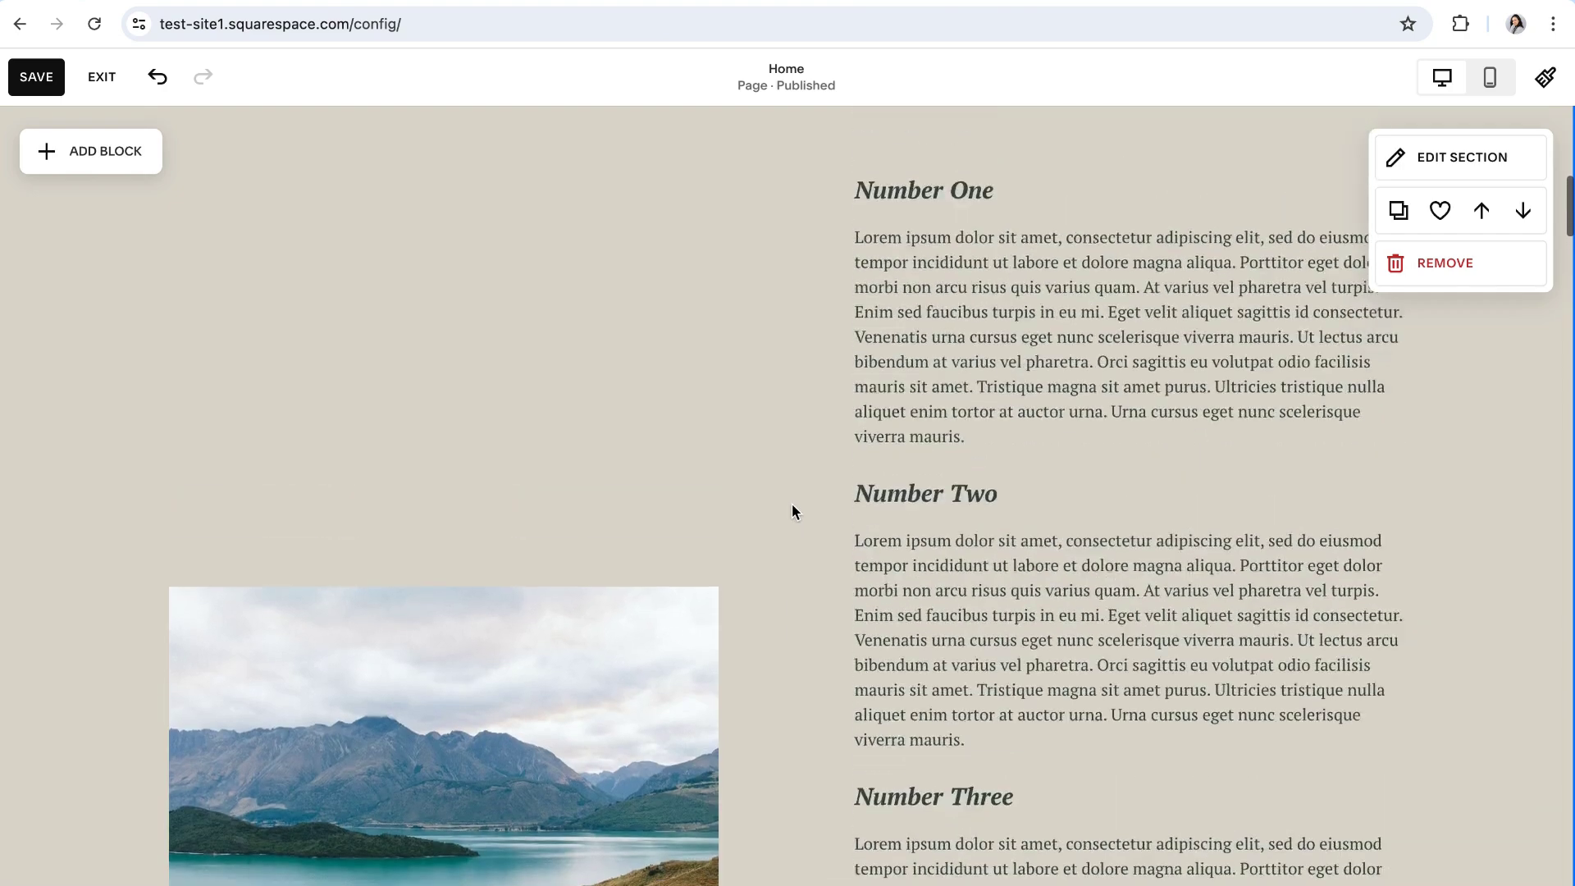
scroll(791, 508, "down", 5)
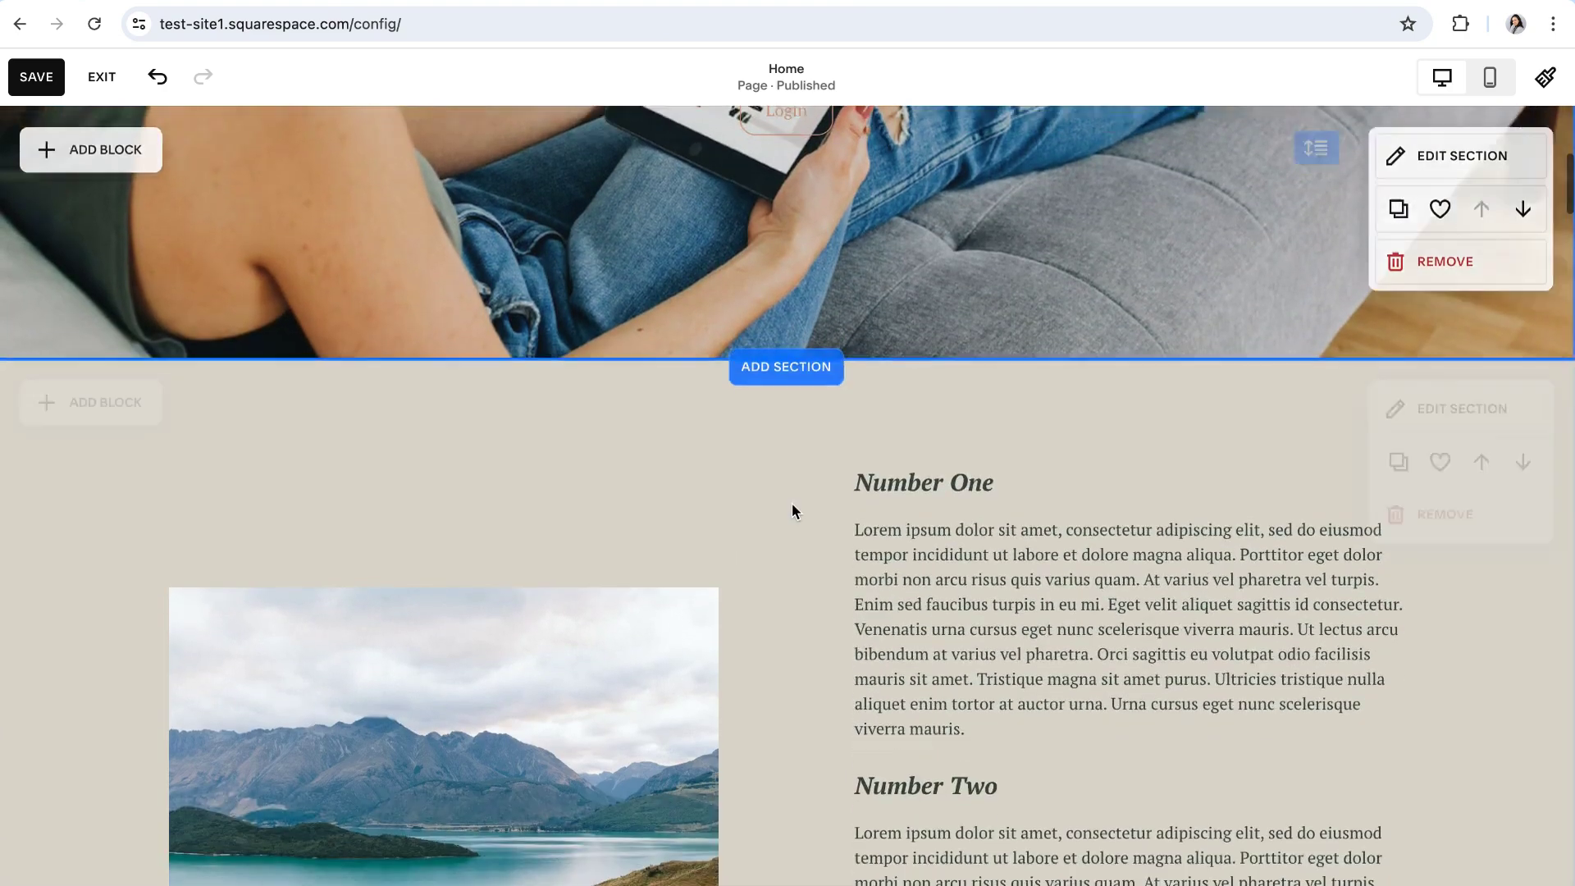
scroll(738, 496, "down", 2)
scroll(790, 637, "down", 4)
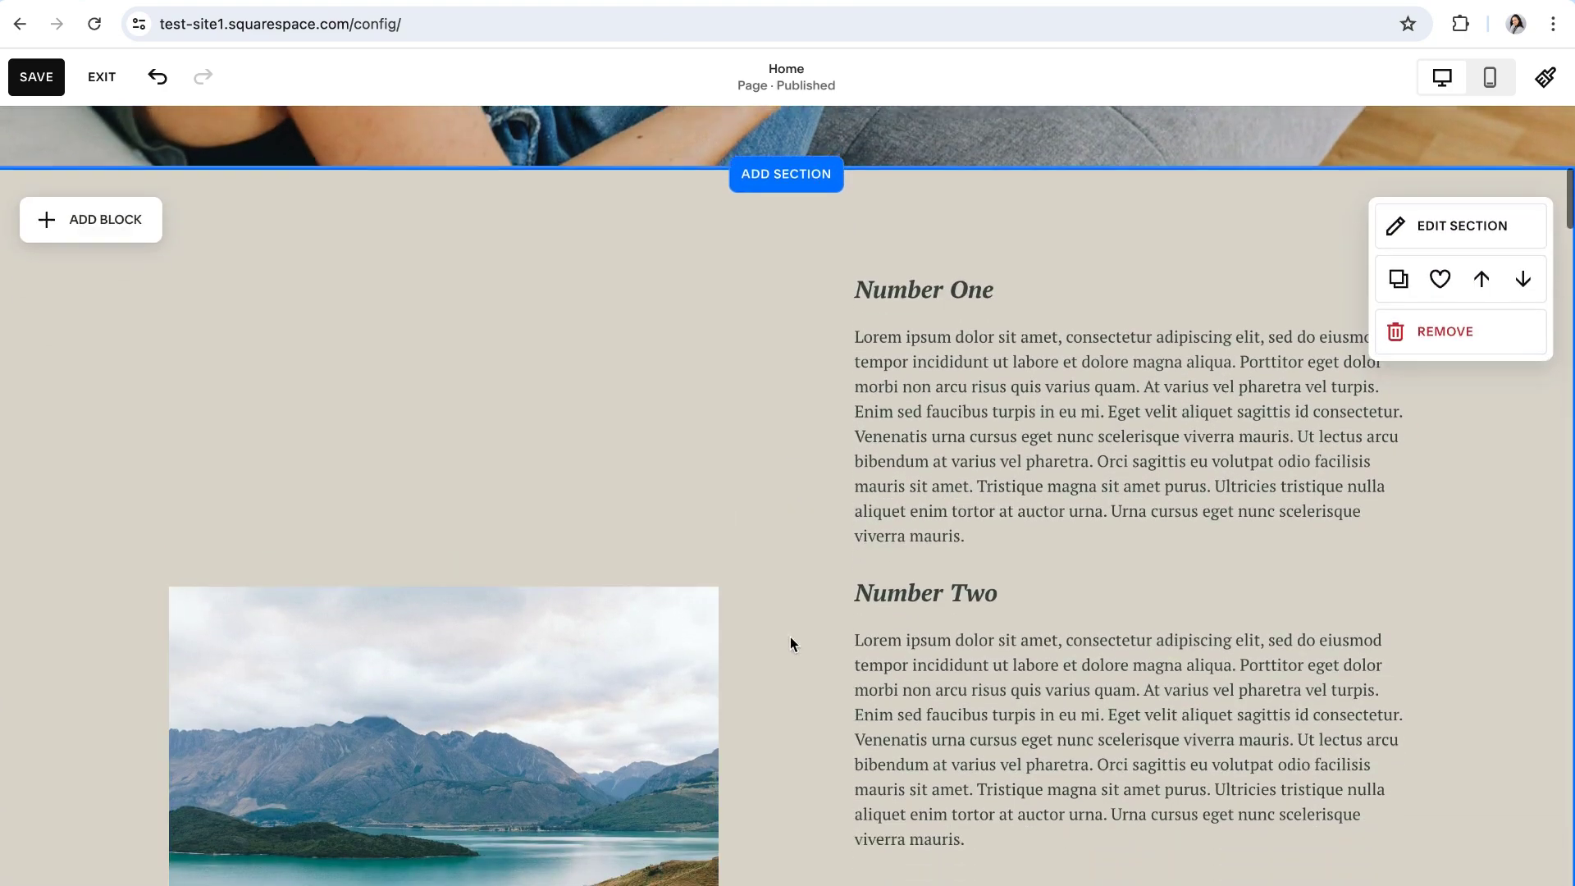
scroll(769, 634, "down", 10)
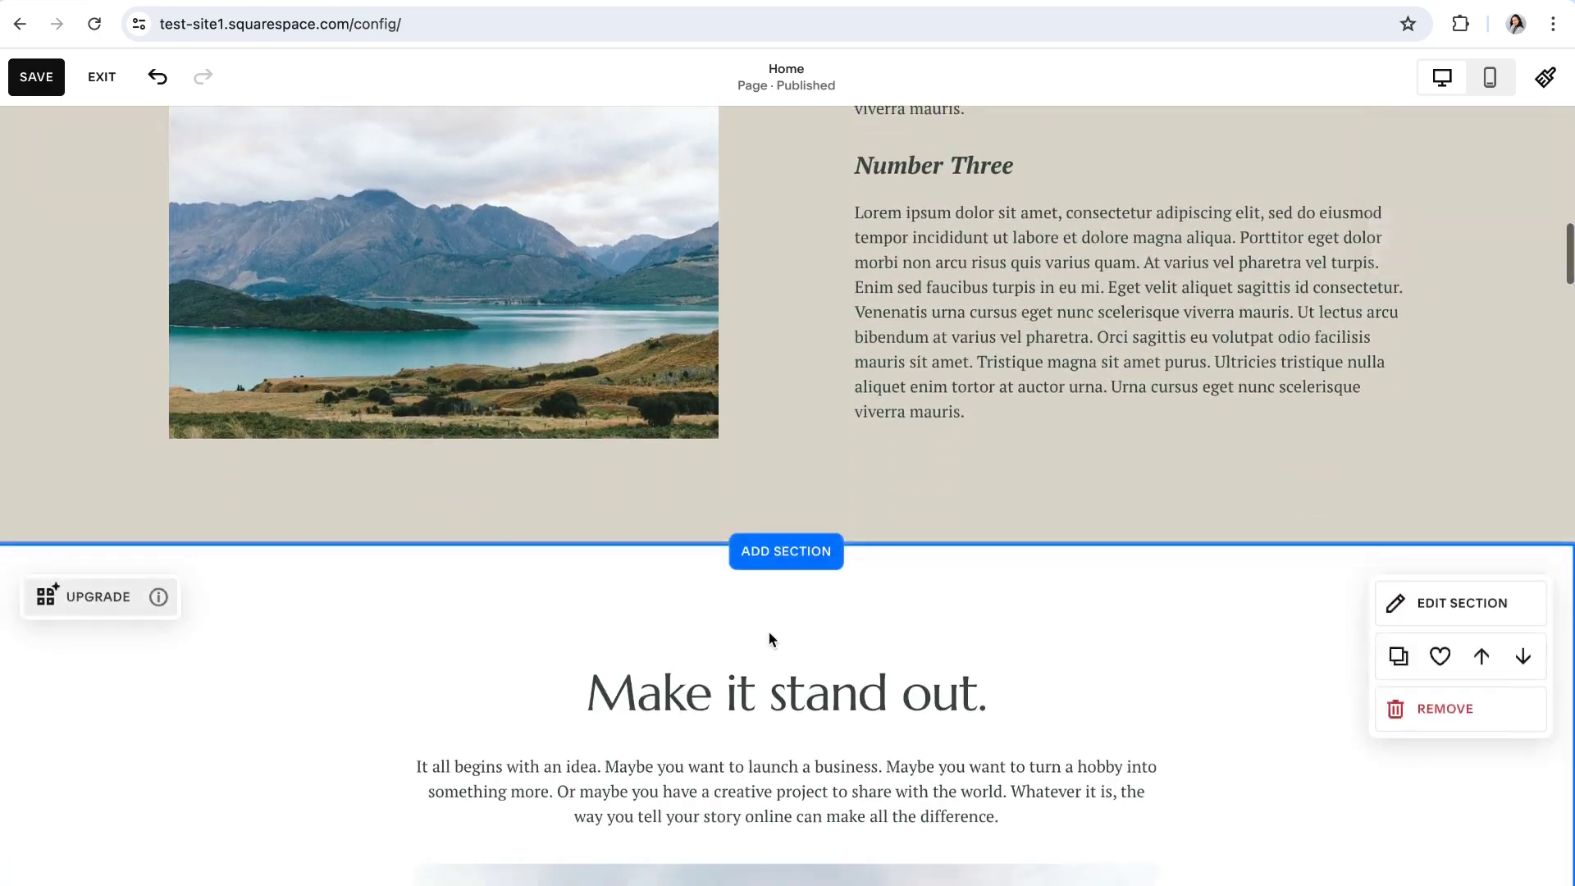
scroll(768, 632, "up", 7)
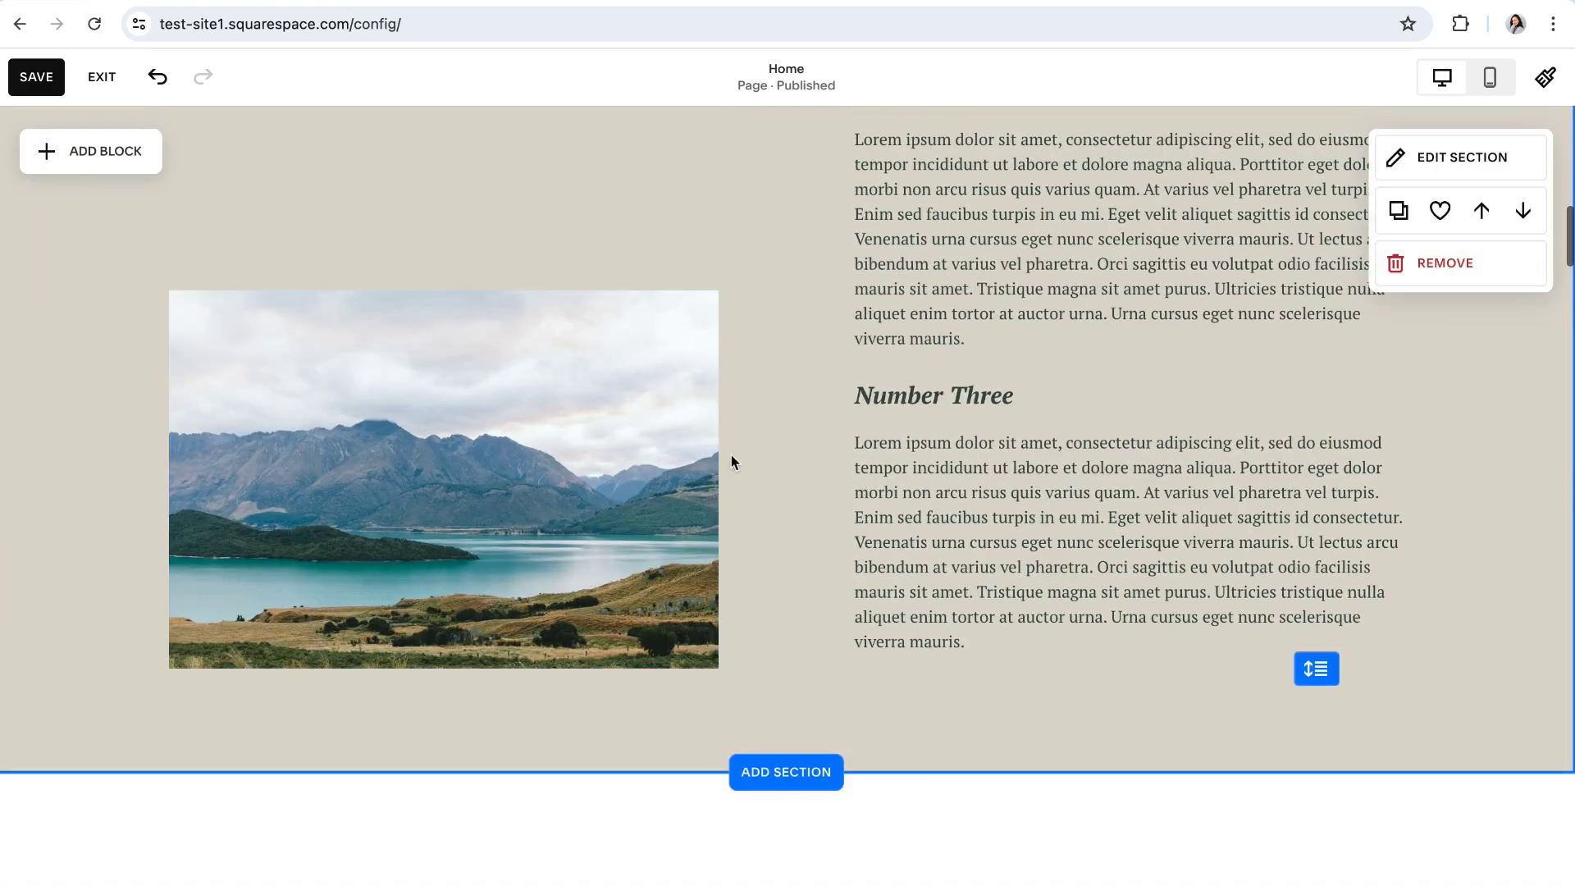
scroll(818, 522, "up", 2)
Raise the lake image's bottom pin offset from 0px to 88px
left_click(355, 552)
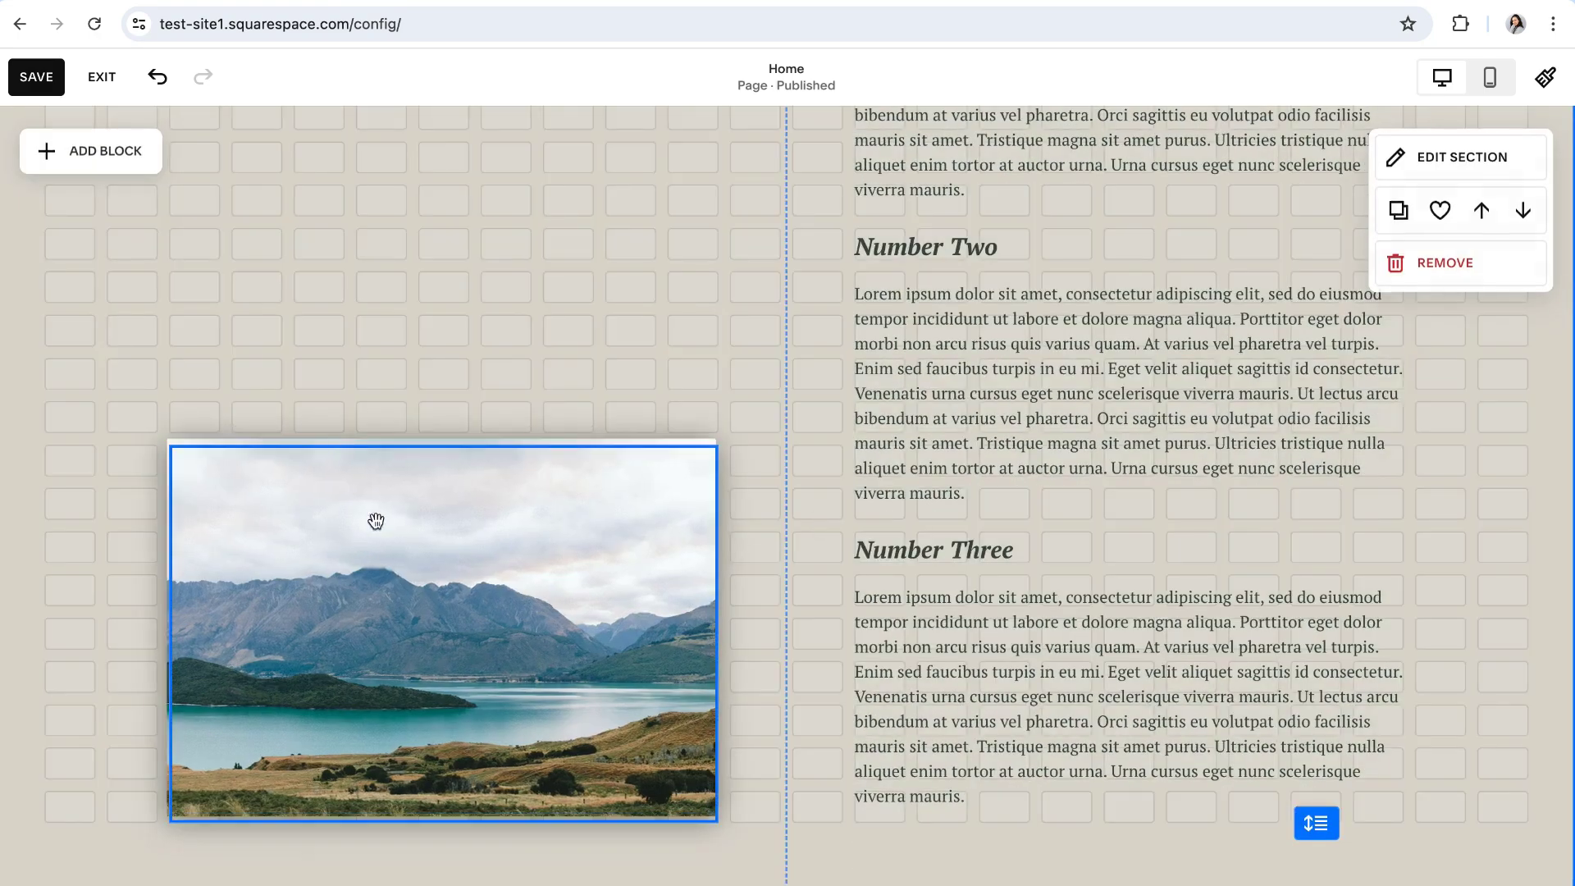
left_click(277, 404)
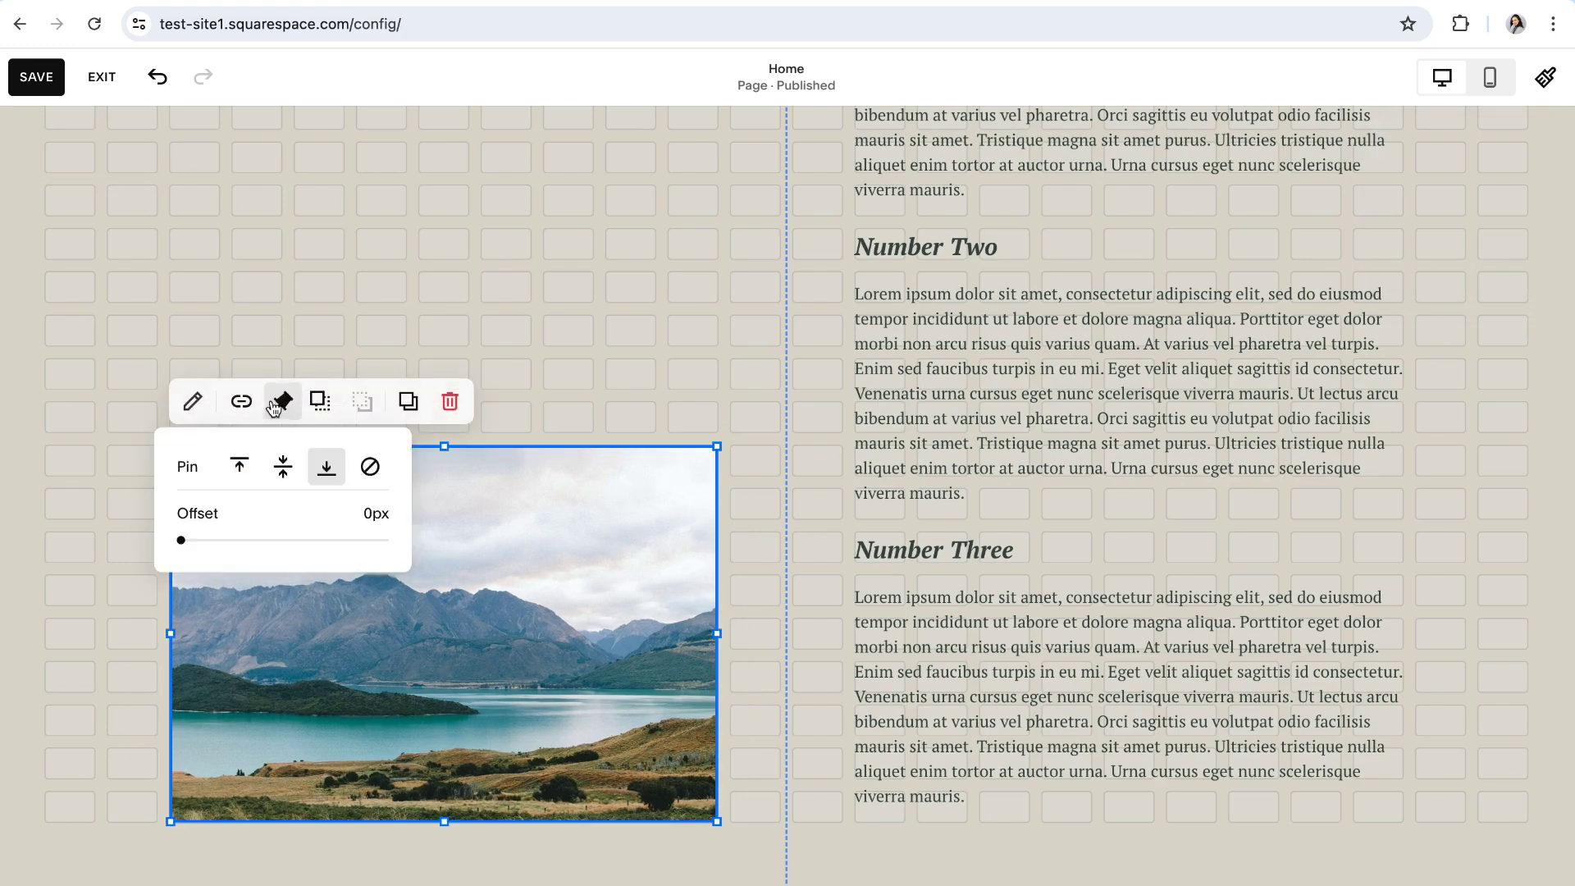
double_click(200, 517)
left_click(232, 527)
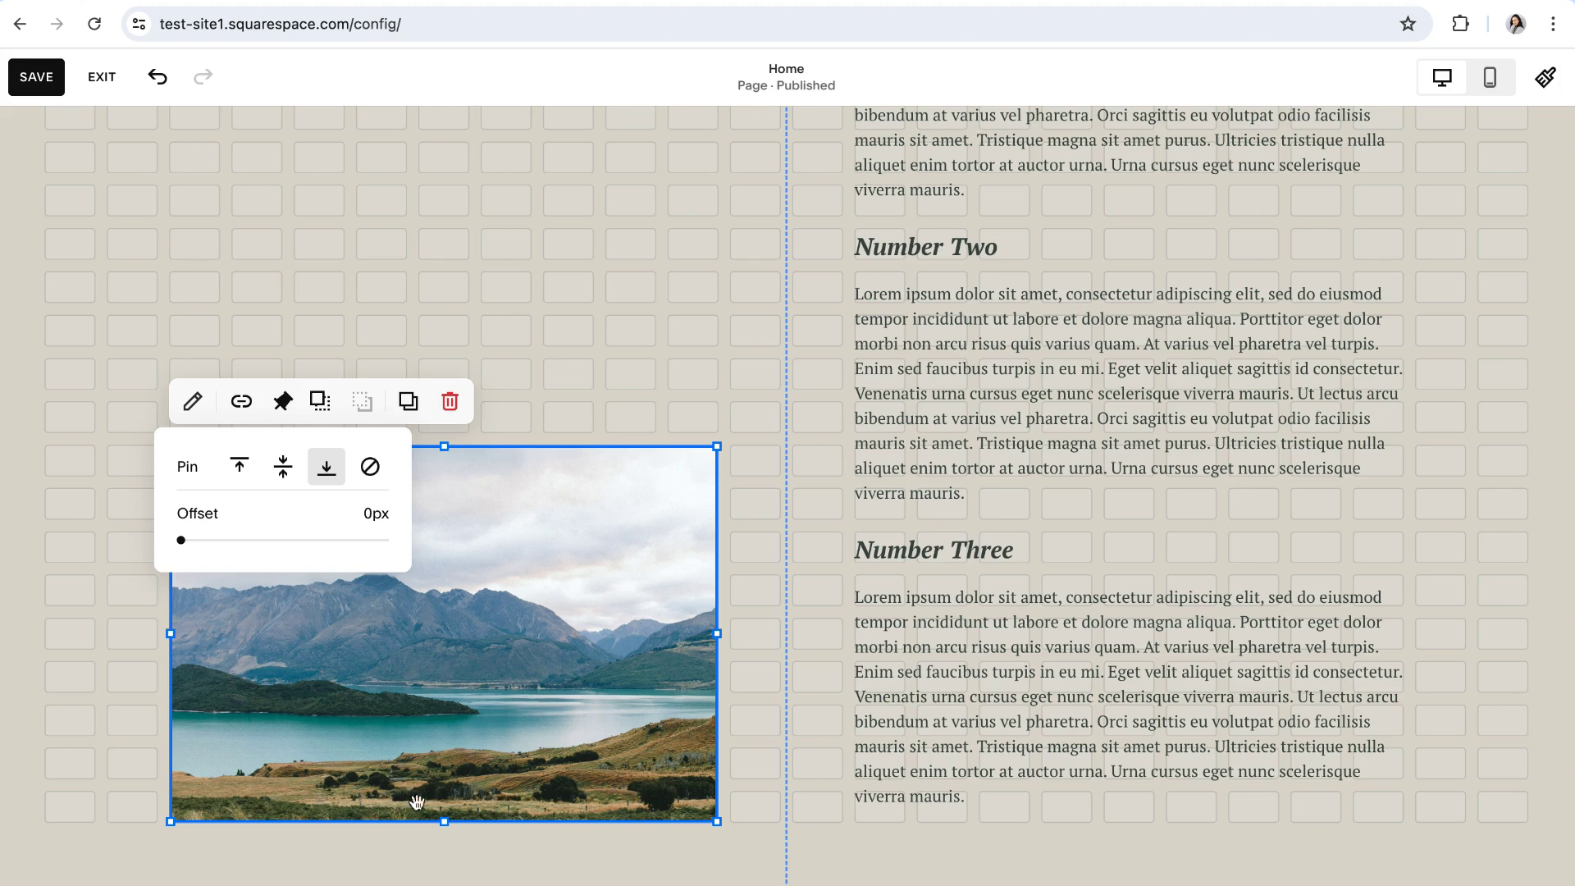
scroll(804, 815, "up", 3)
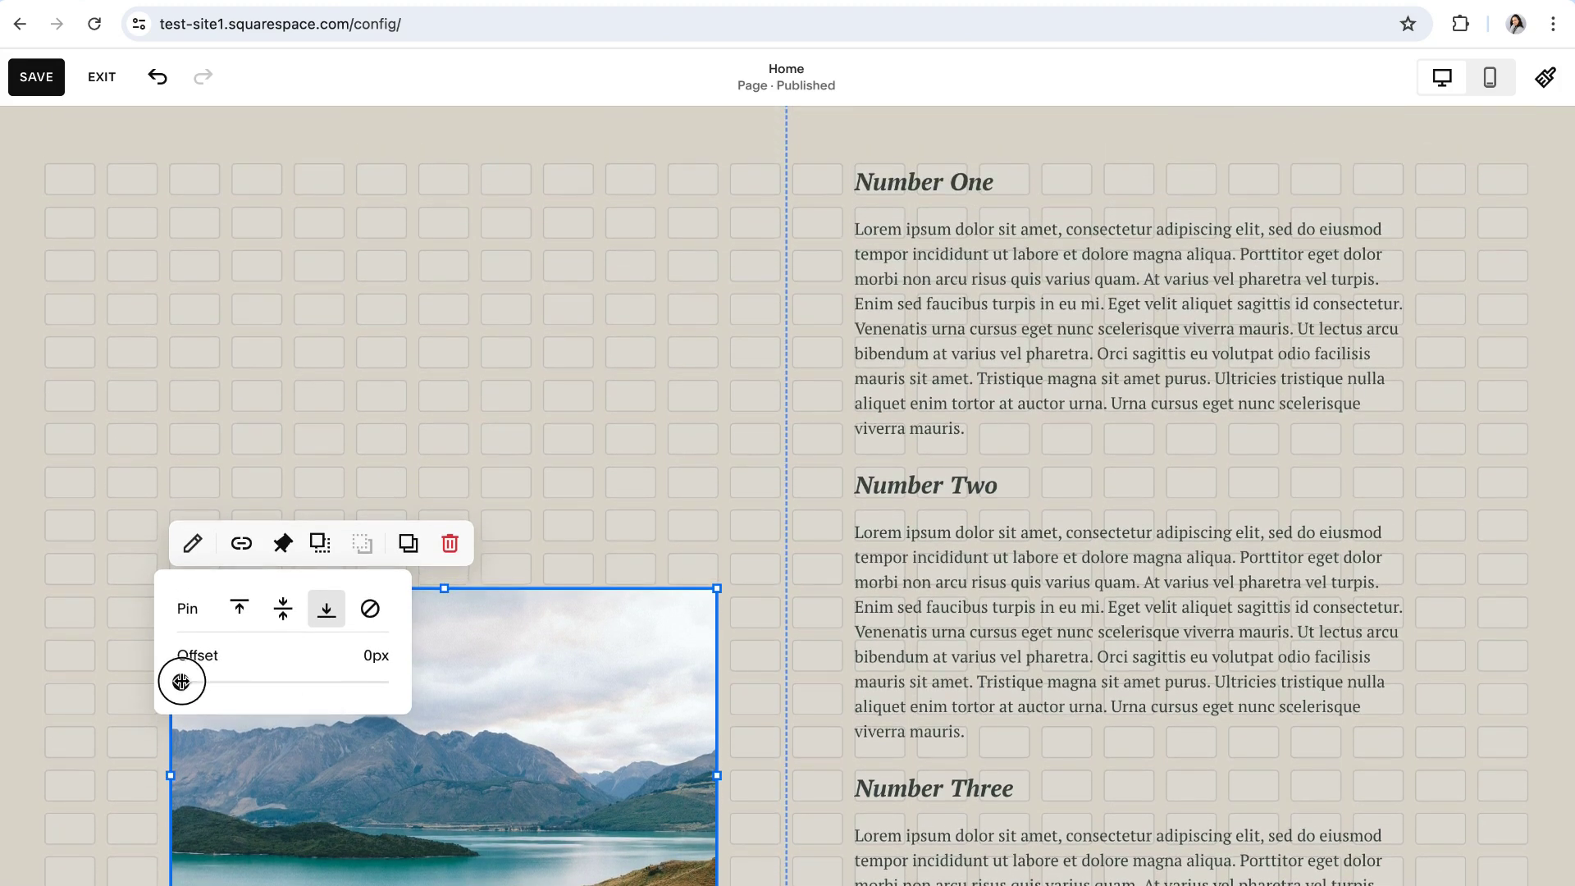
left_click_drag(180, 682, 251, 676)
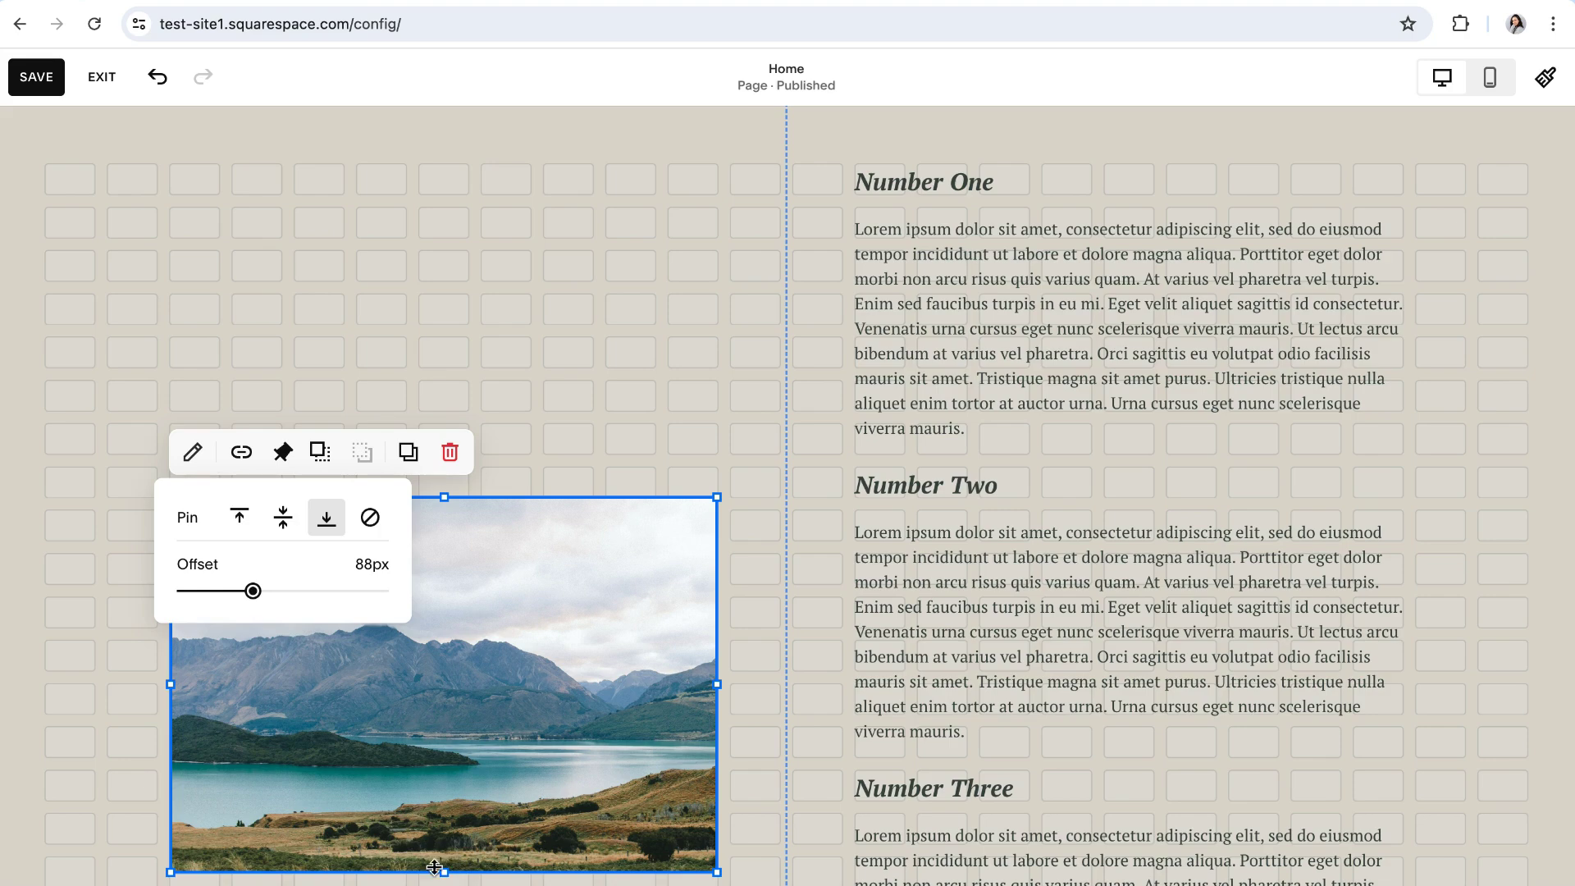
scroll(493, 534, "down", 2)
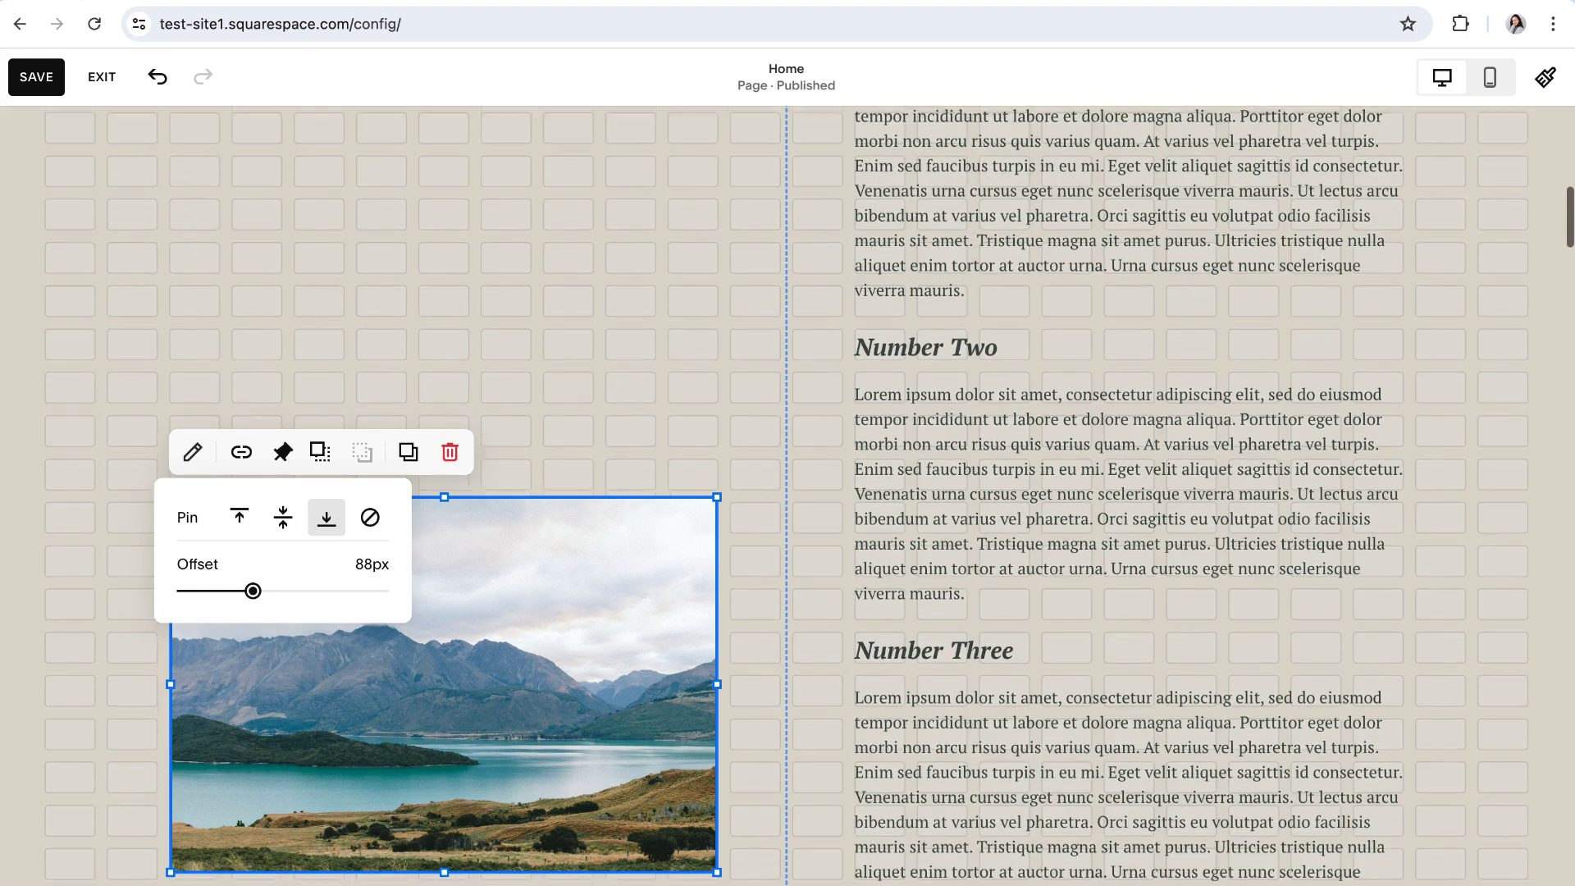
scroll(494, 534, "up", 3)
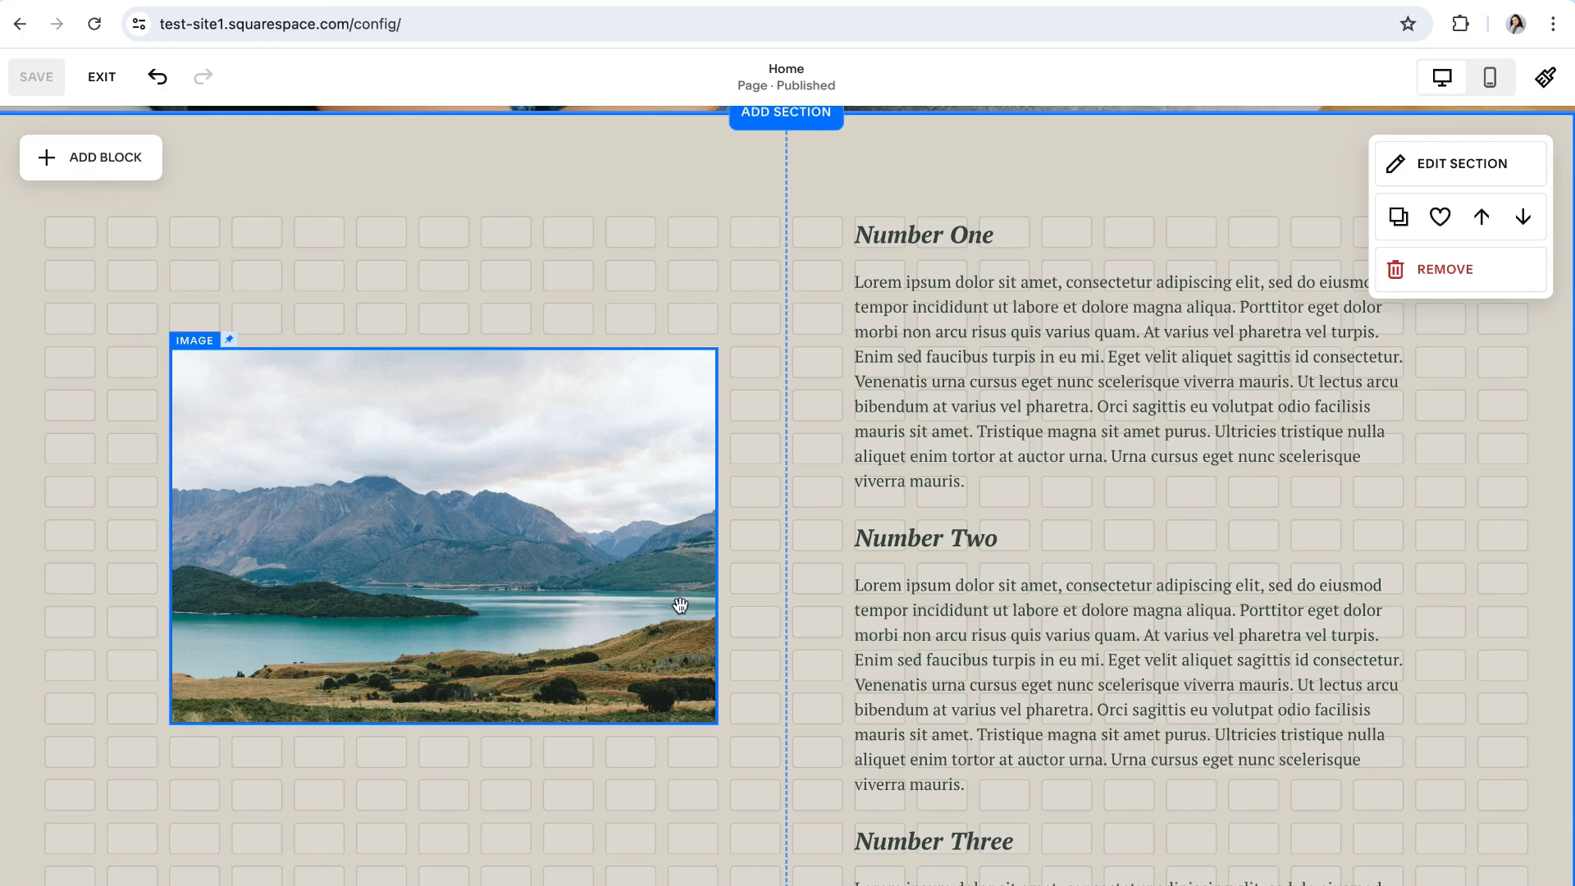
scroll(630, 606, "down", 2)
scroll(629, 606, "up", 2)
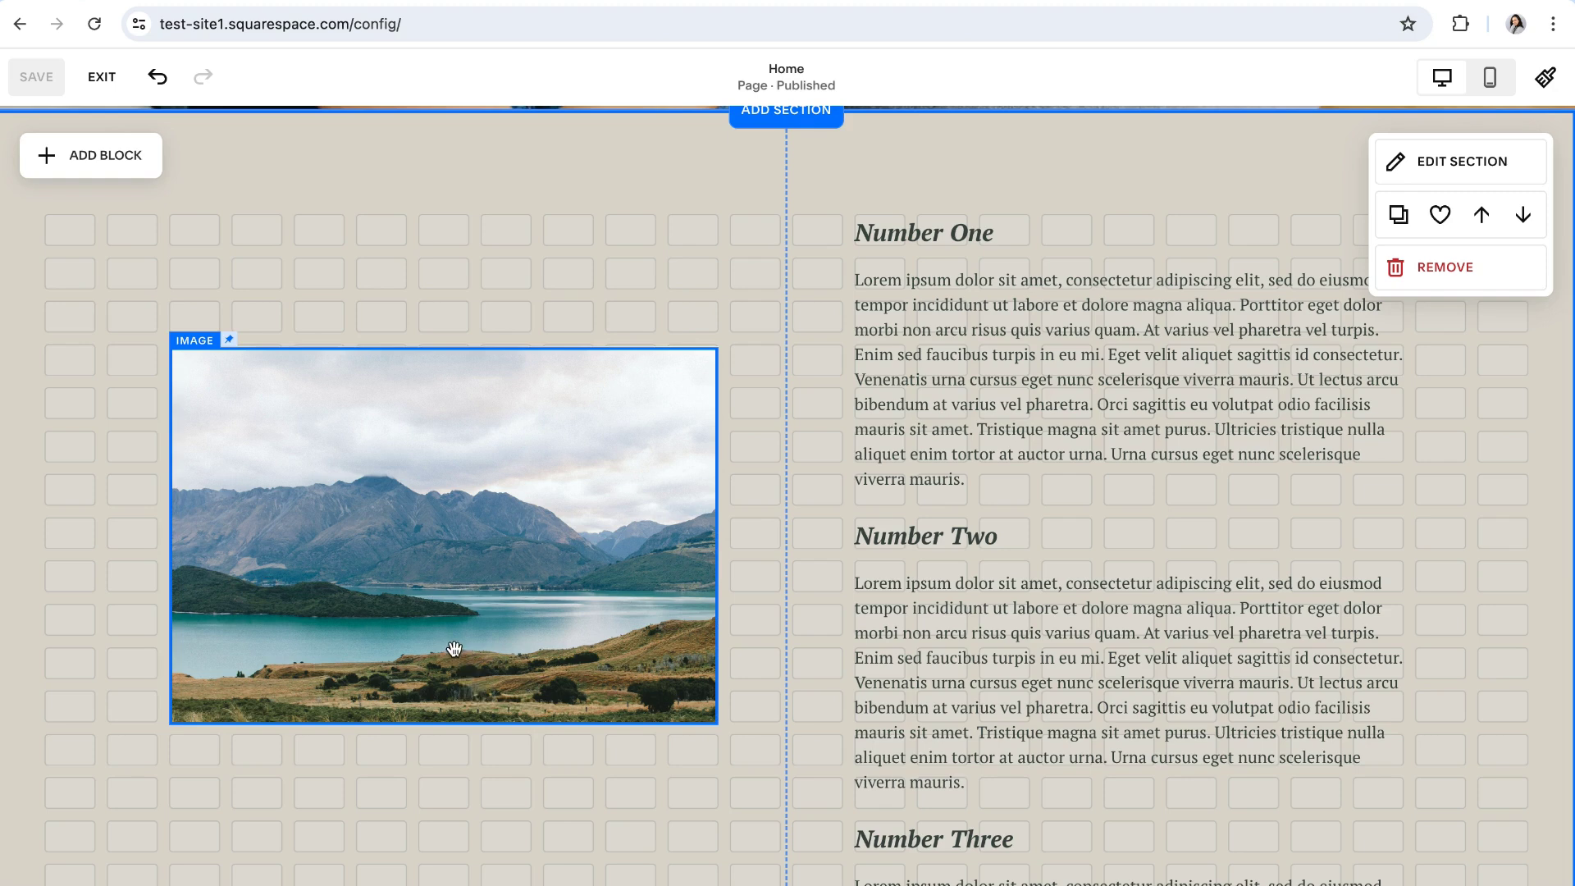
scroll(453, 649, "down", 5)
scroll(568, 637, "up", 2)
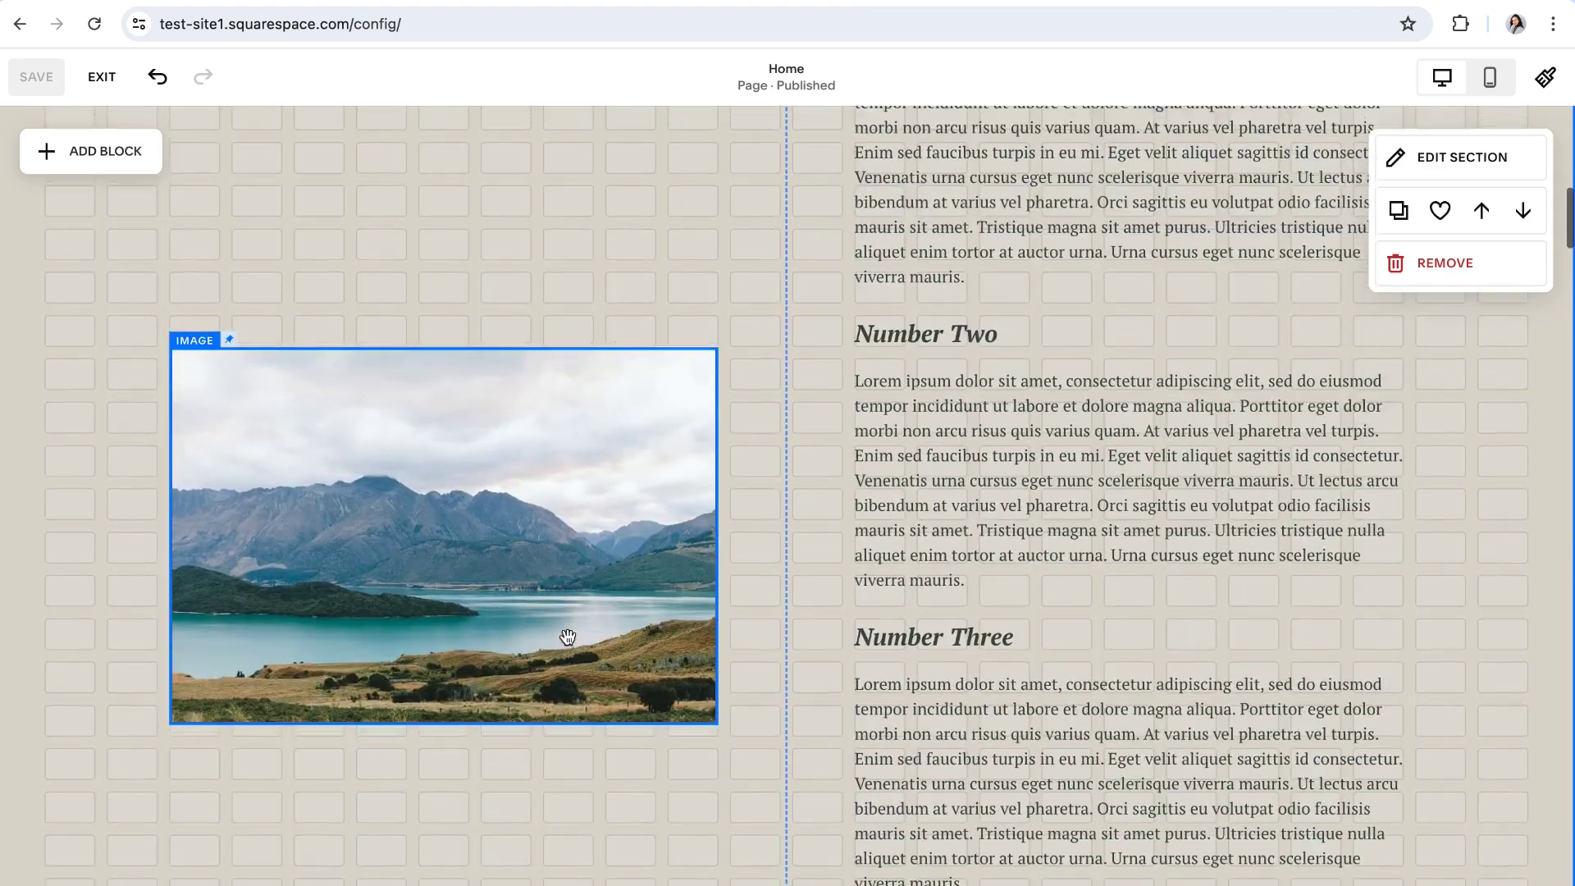
scroll(567, 636, "up", 3)
scroll(568, 636, "down", 1)
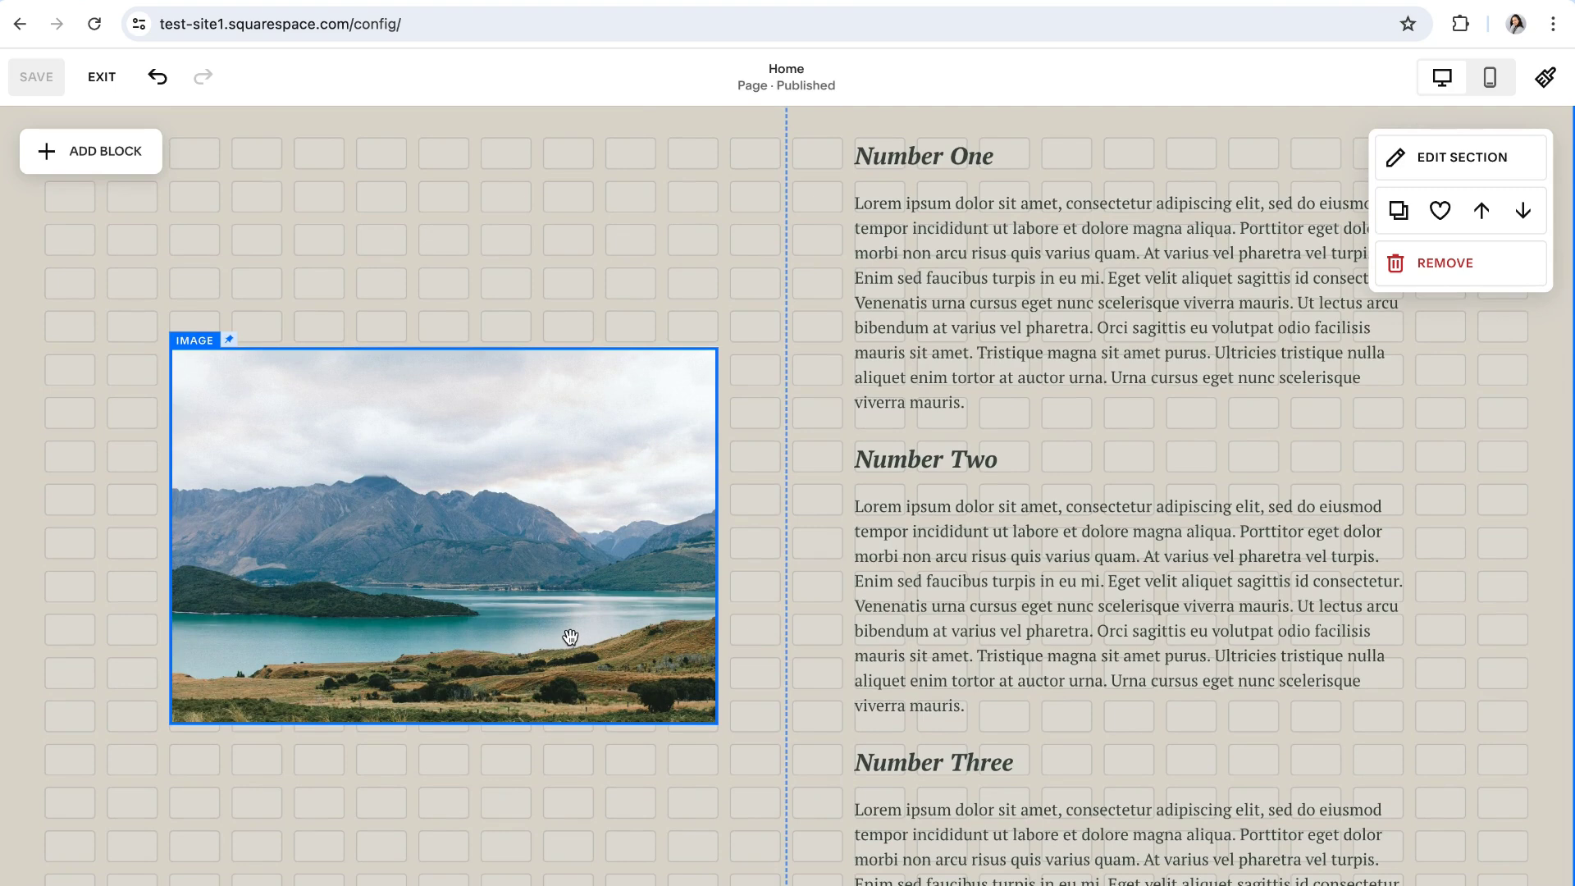
scroll(567, 625, "down", 1)
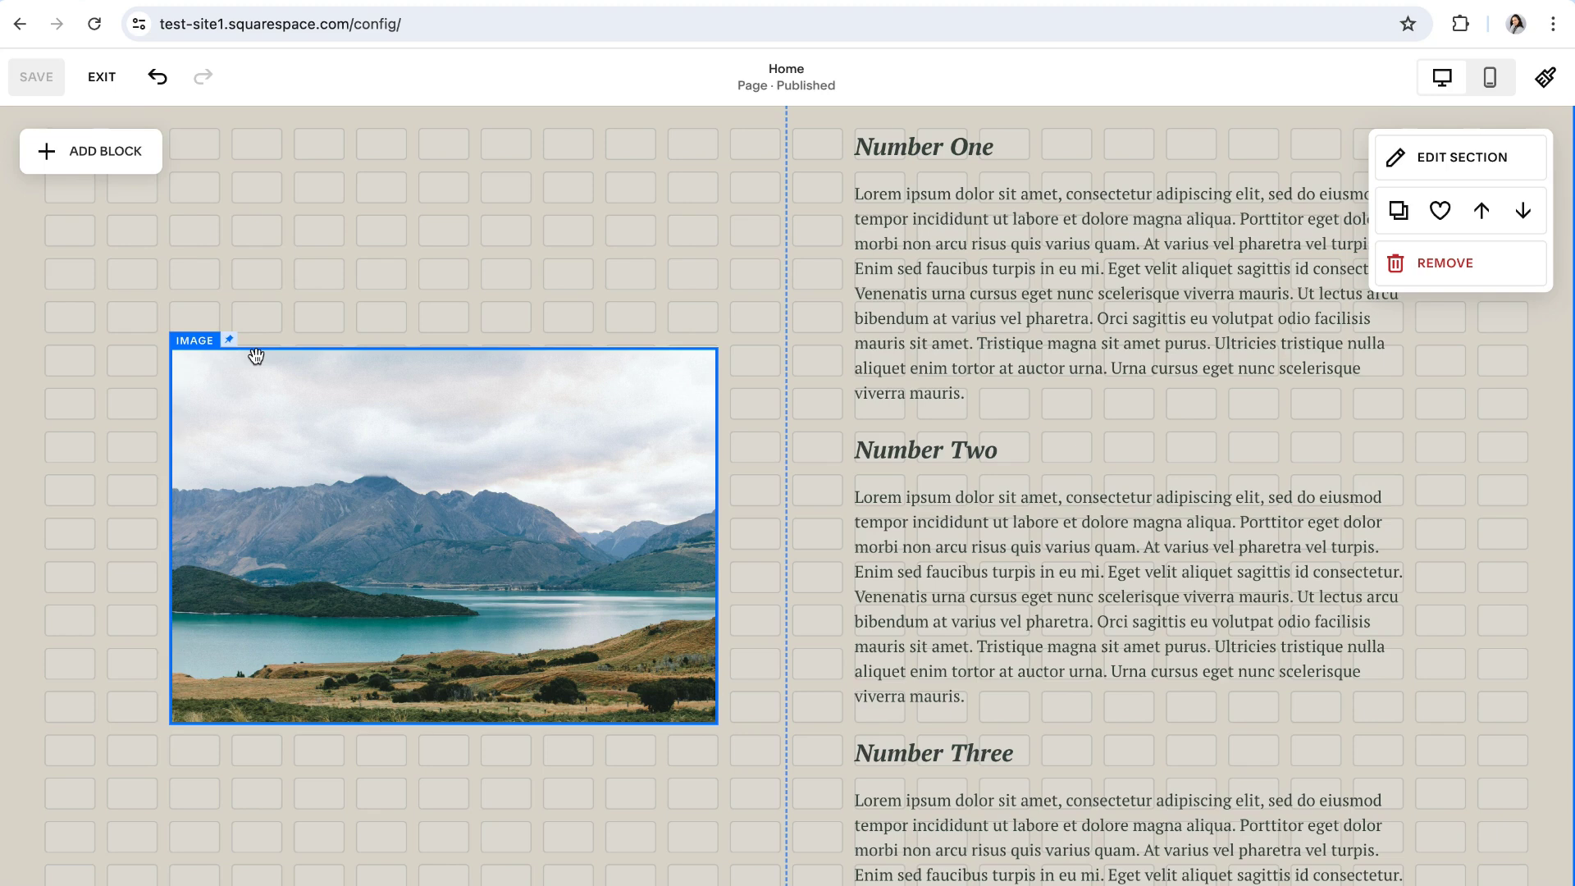
left_click_drag(256, 355, 462, 589)
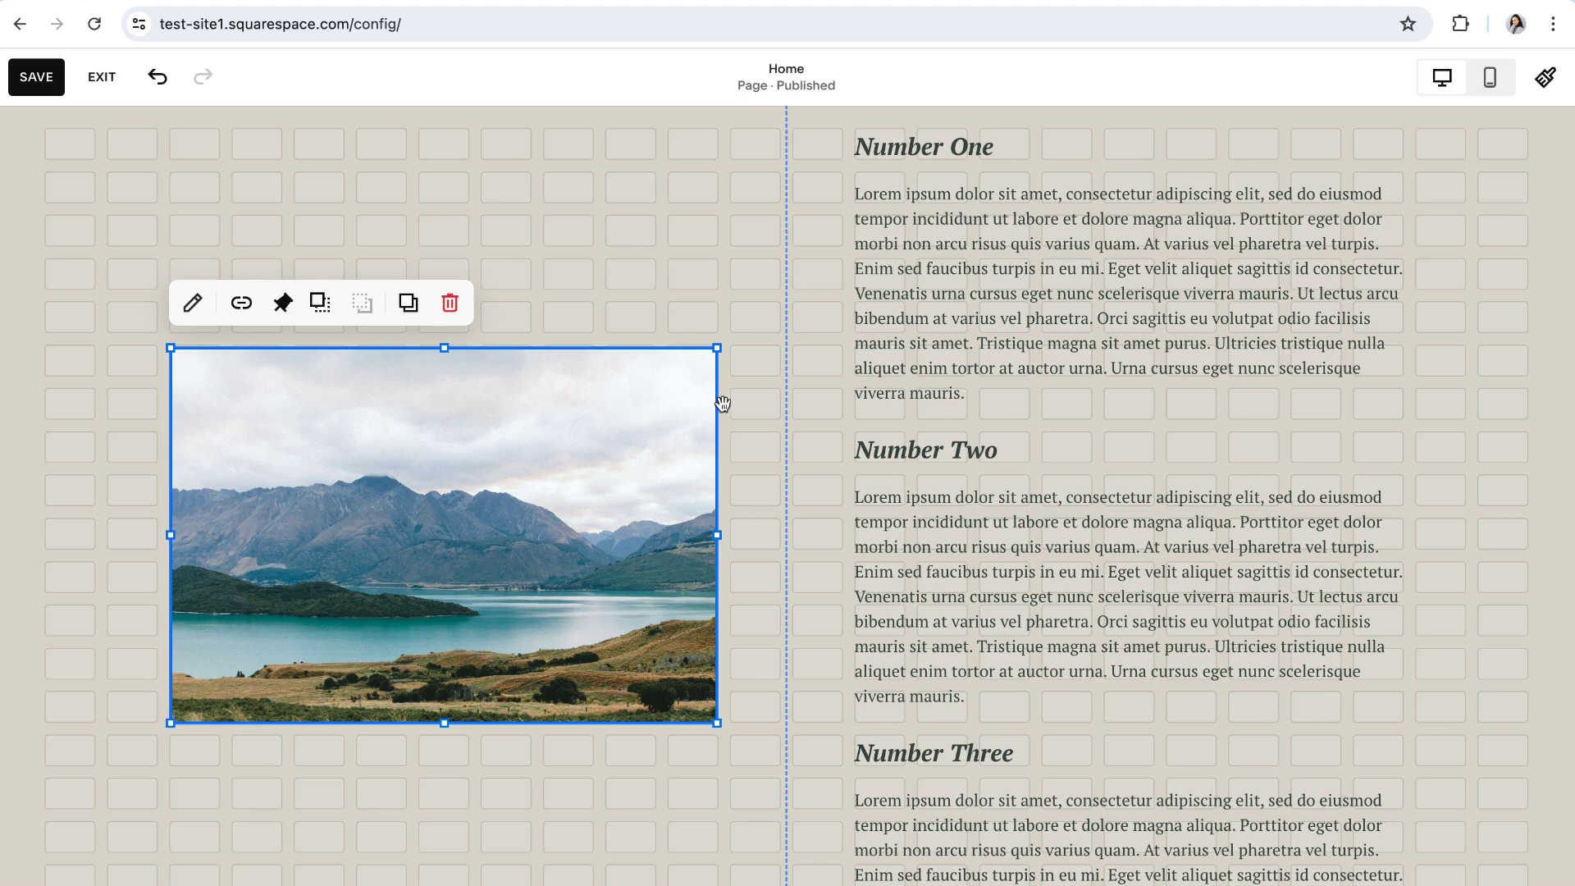
left_click(605, 766)
left_click(299, 643)
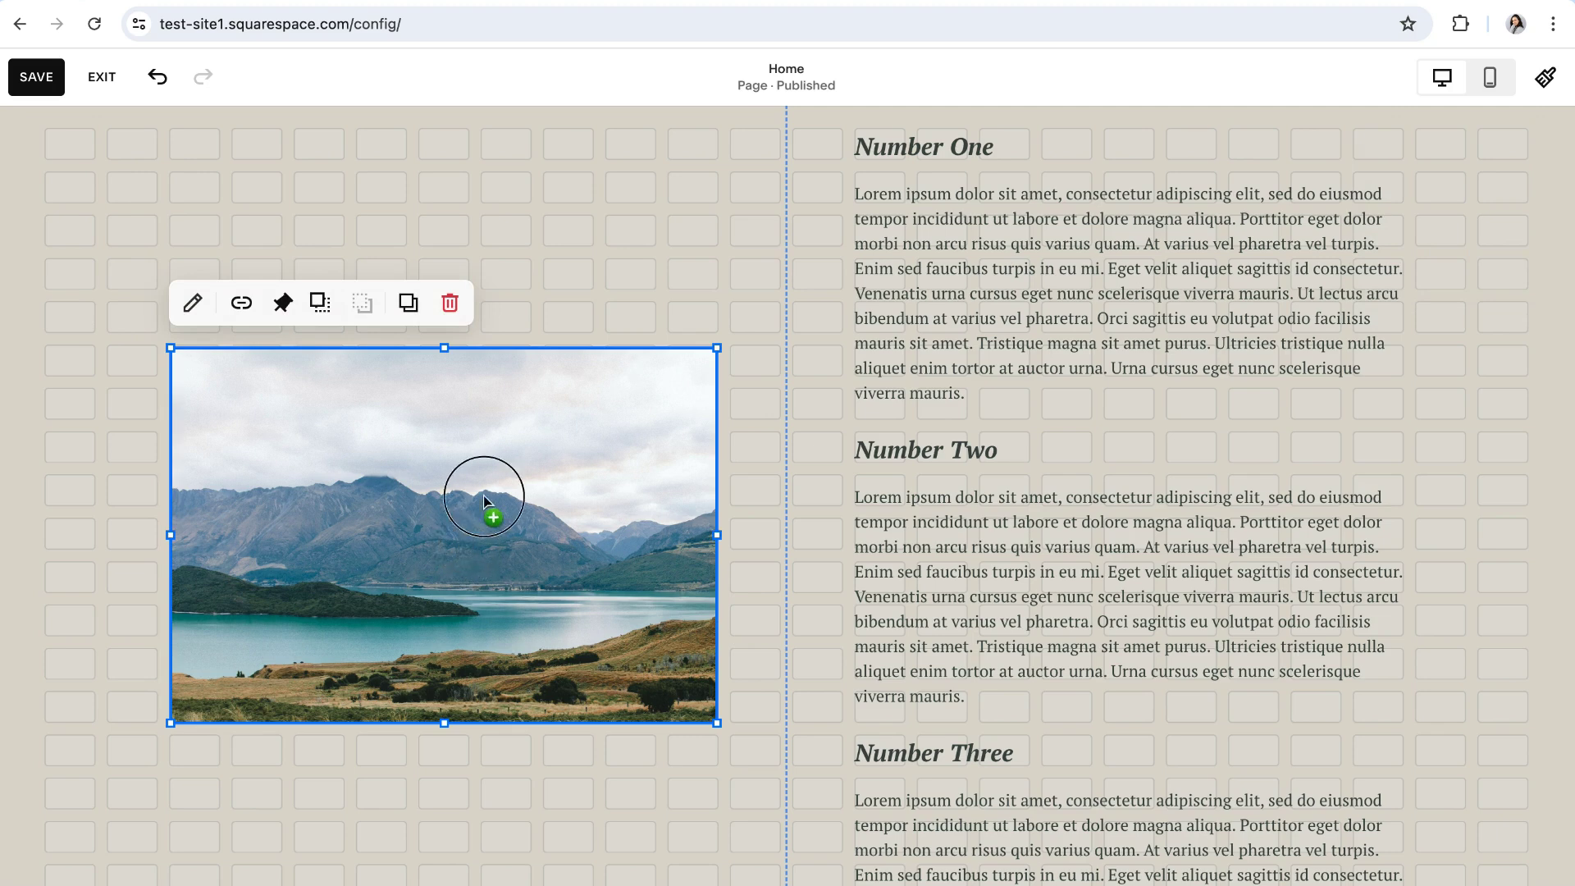
left_click_drag(484, 502, 577, 486)
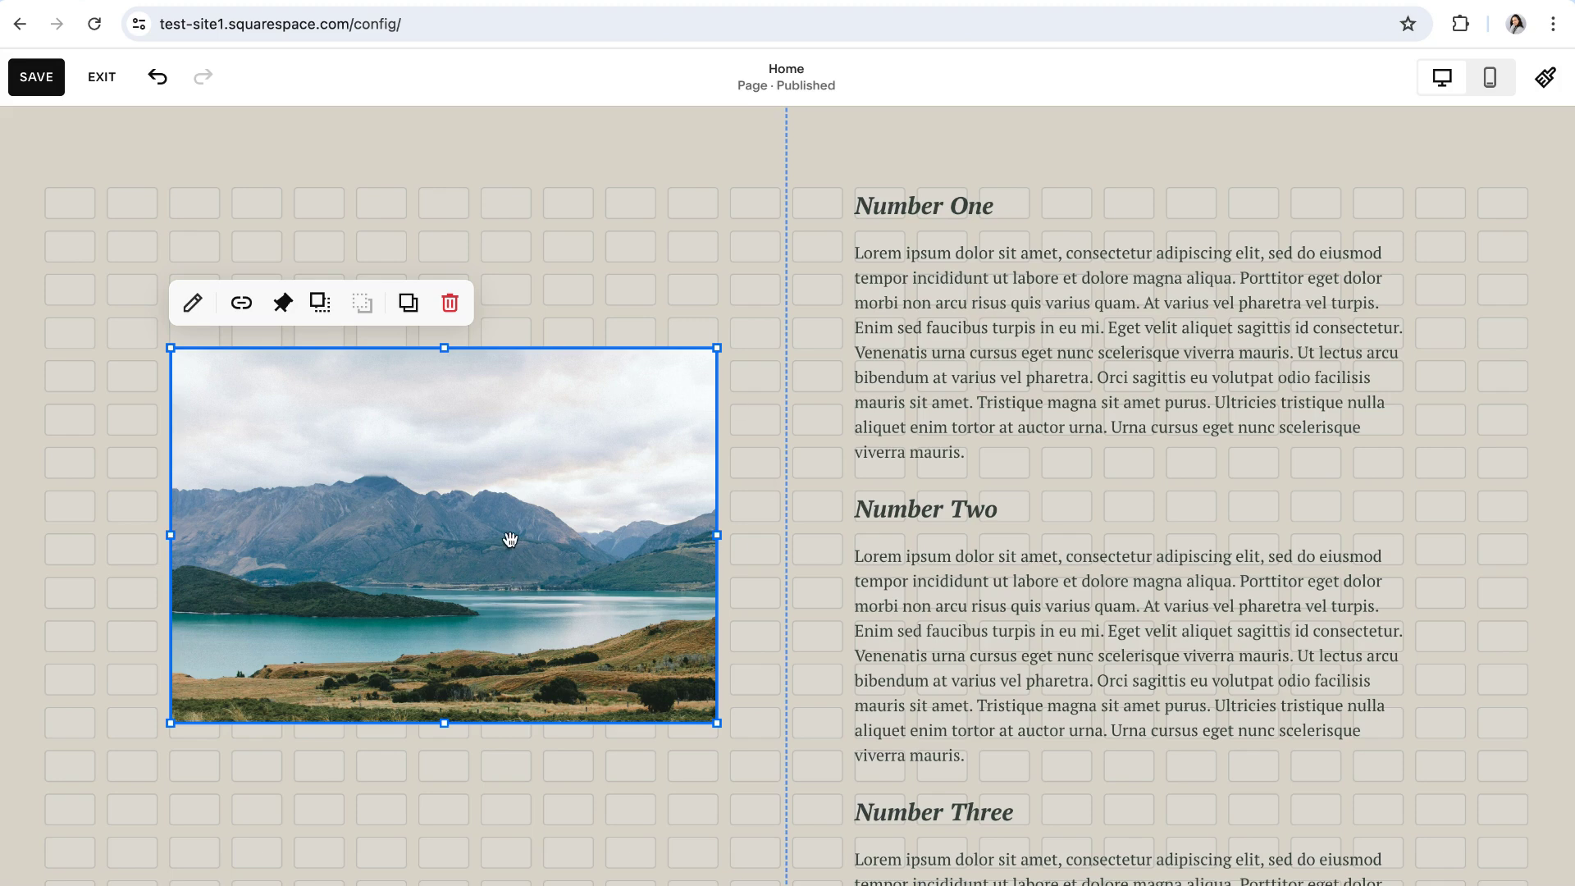
left_click(283, 305)
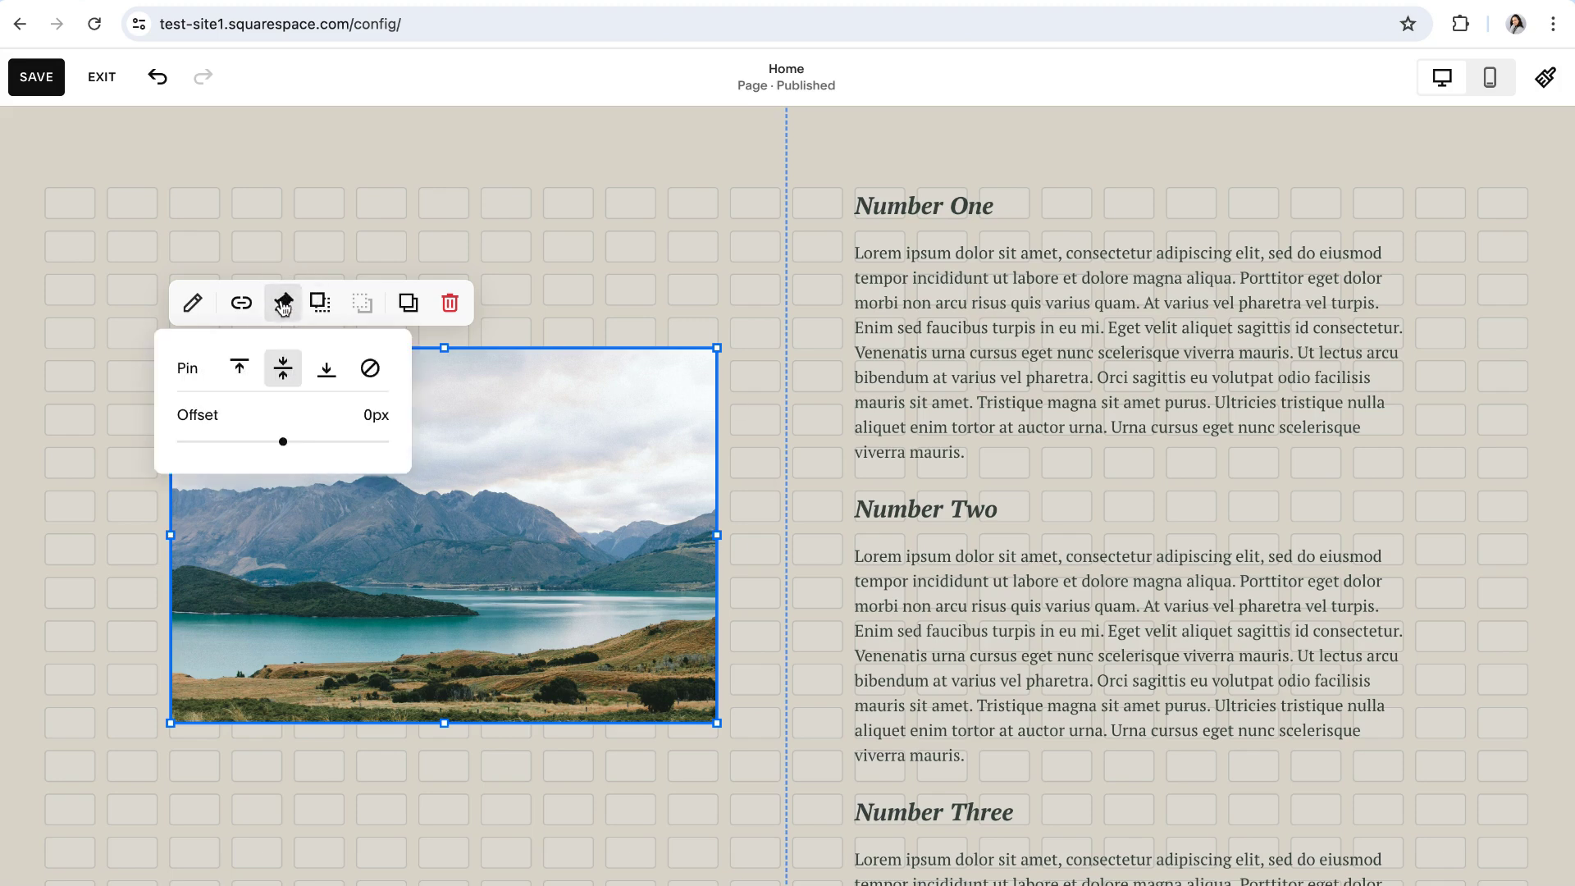
left_click(372, 369)
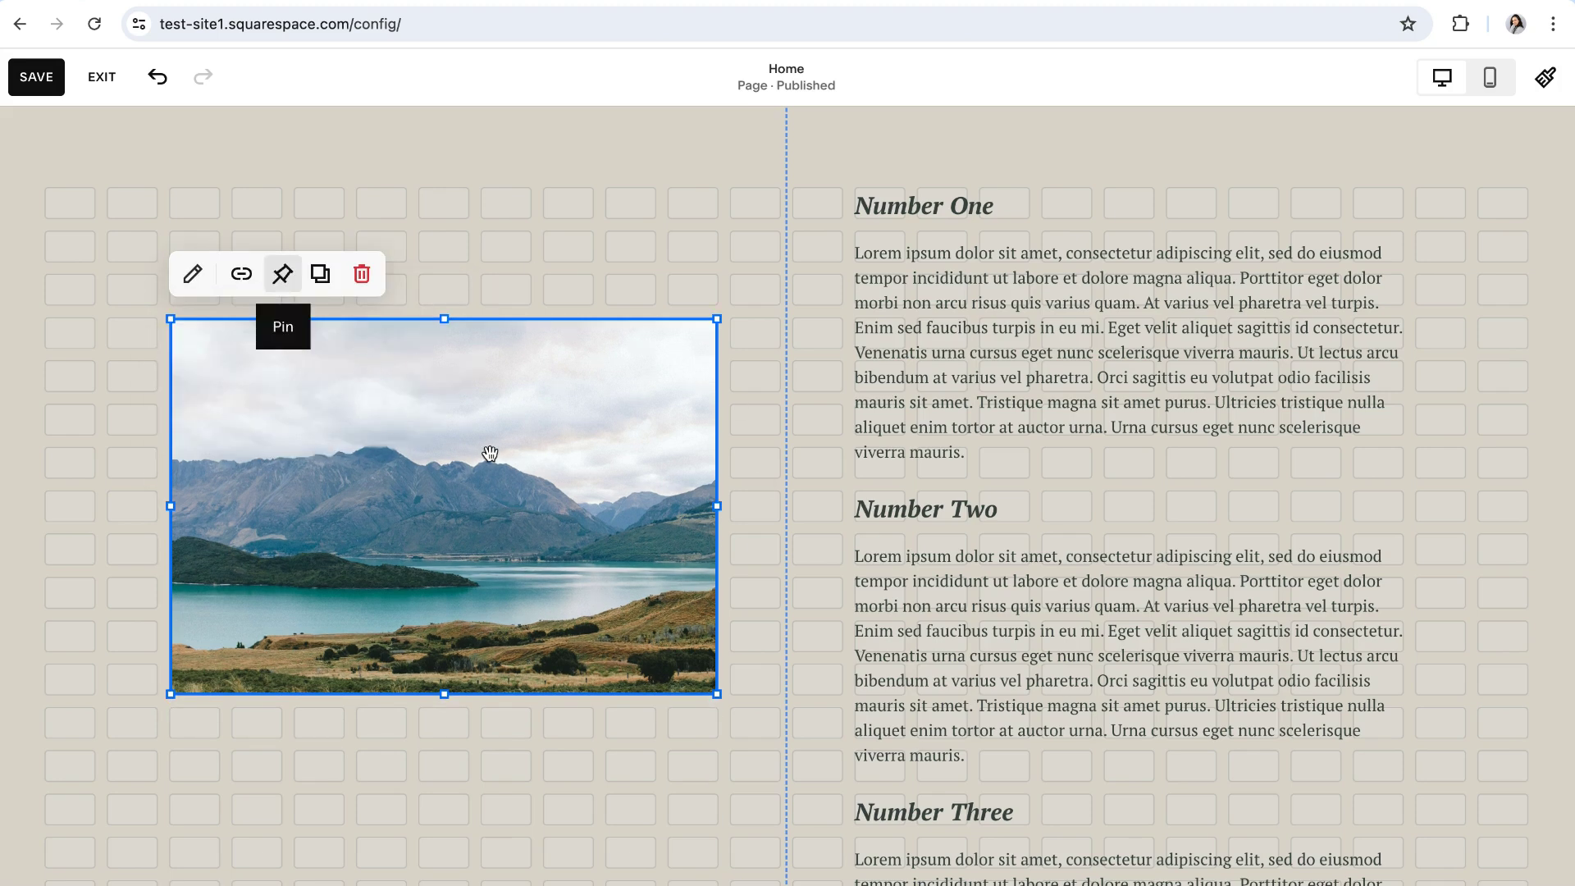
key("ctrl+z")
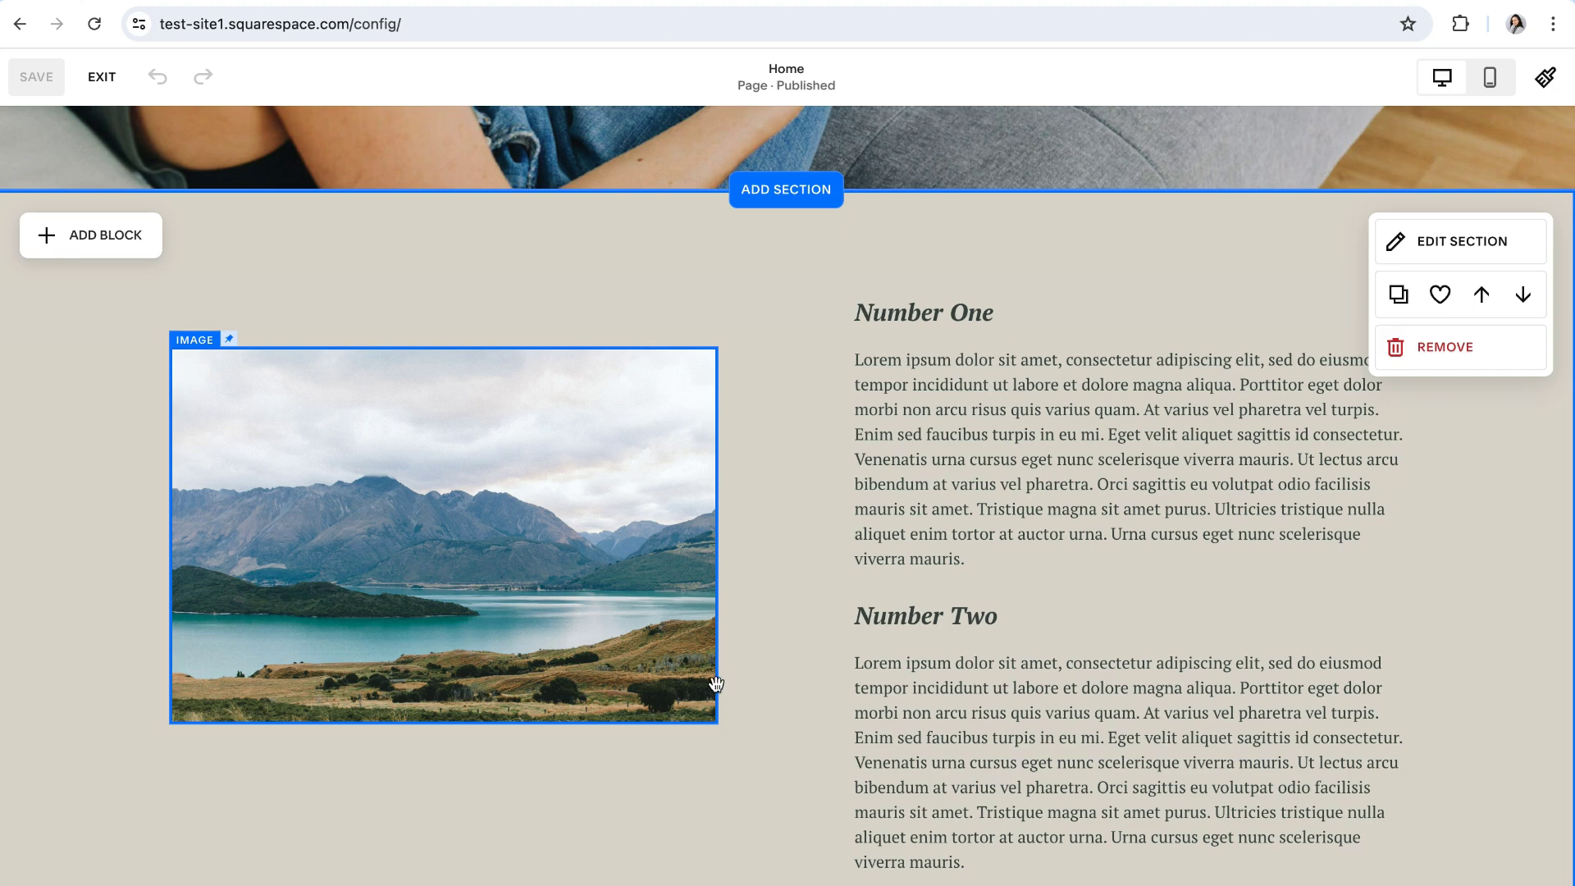
Scroll the section up and down to see the lake image stay pinned beside the Number One–Three text
scroll(872, 686, "down", 1)
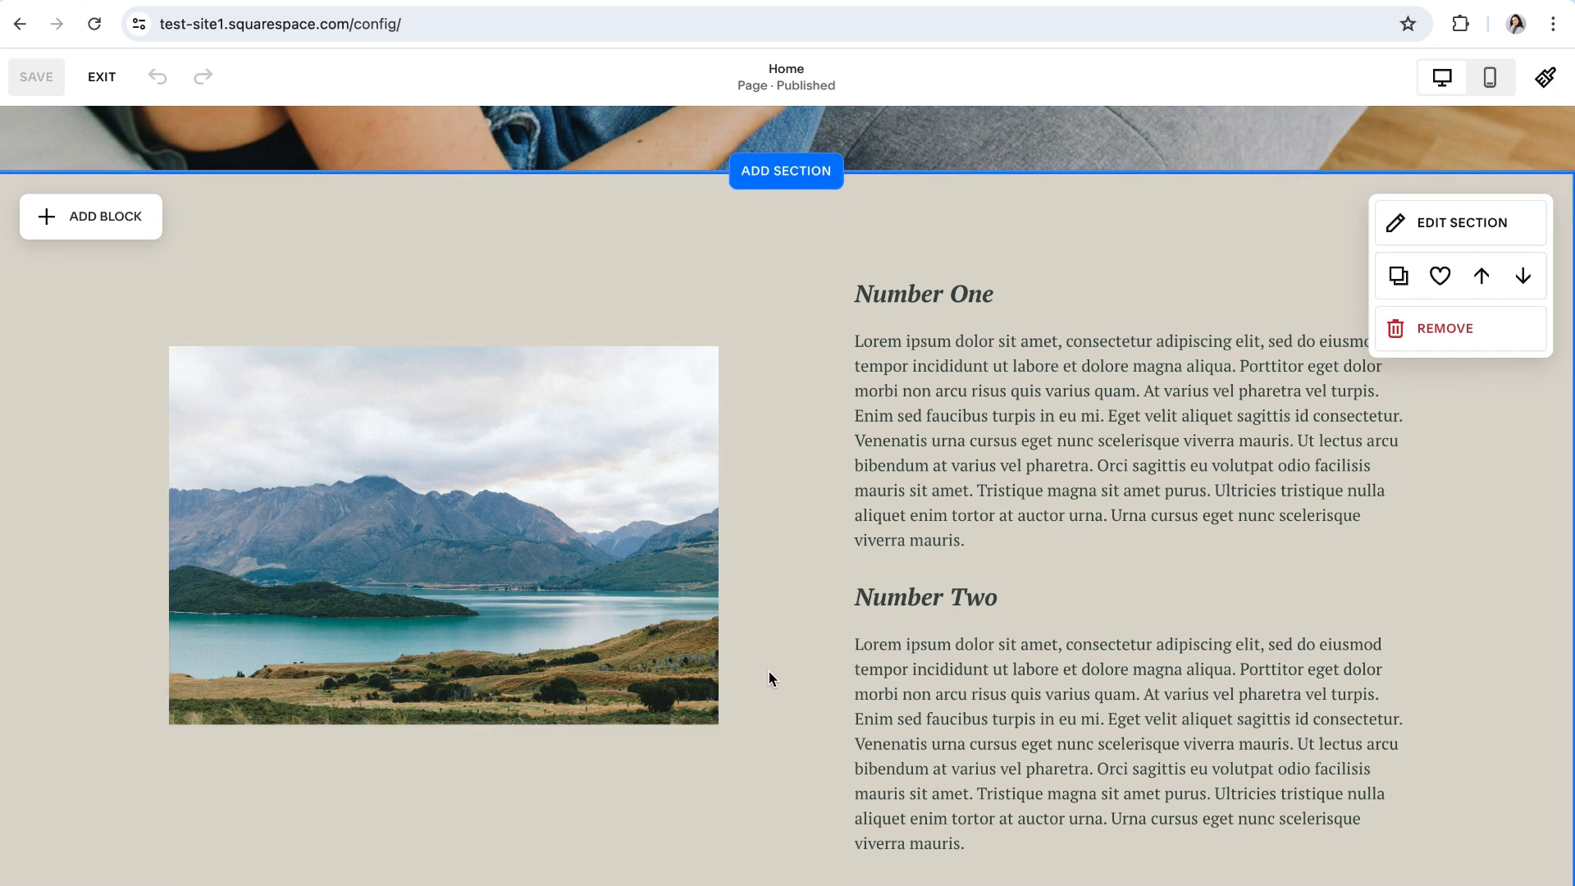
scroll(769, 671, "down", 1)
scroll(783, 673, "down", 3)
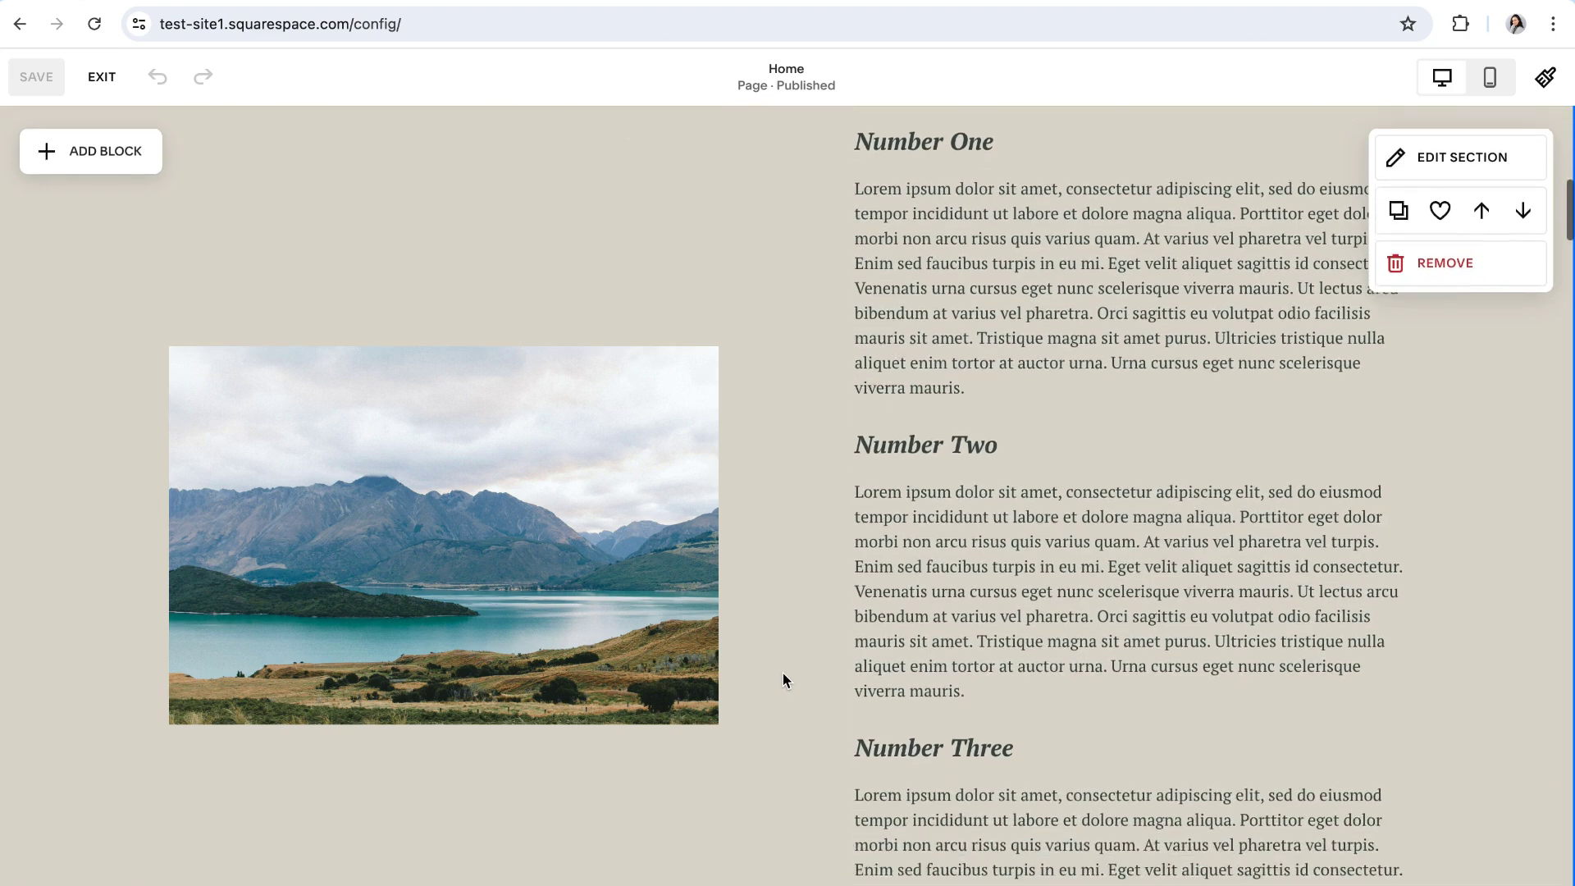
scroll(786, 680, "down", 2)
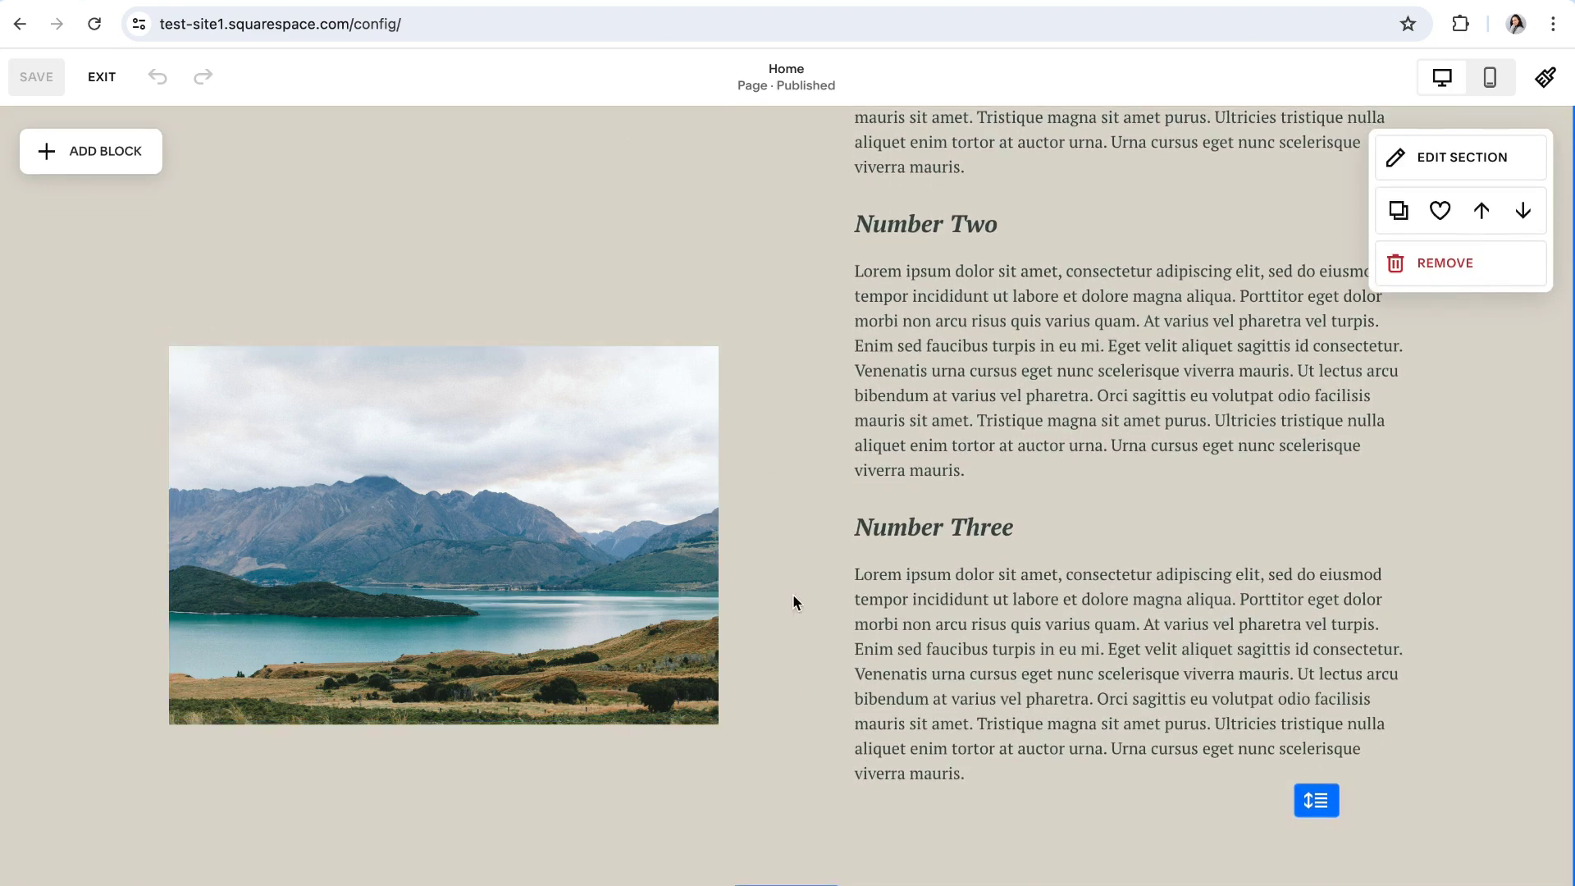
scroll(792, 602, "down", 2)
scroll(792, 594, "up", 8)
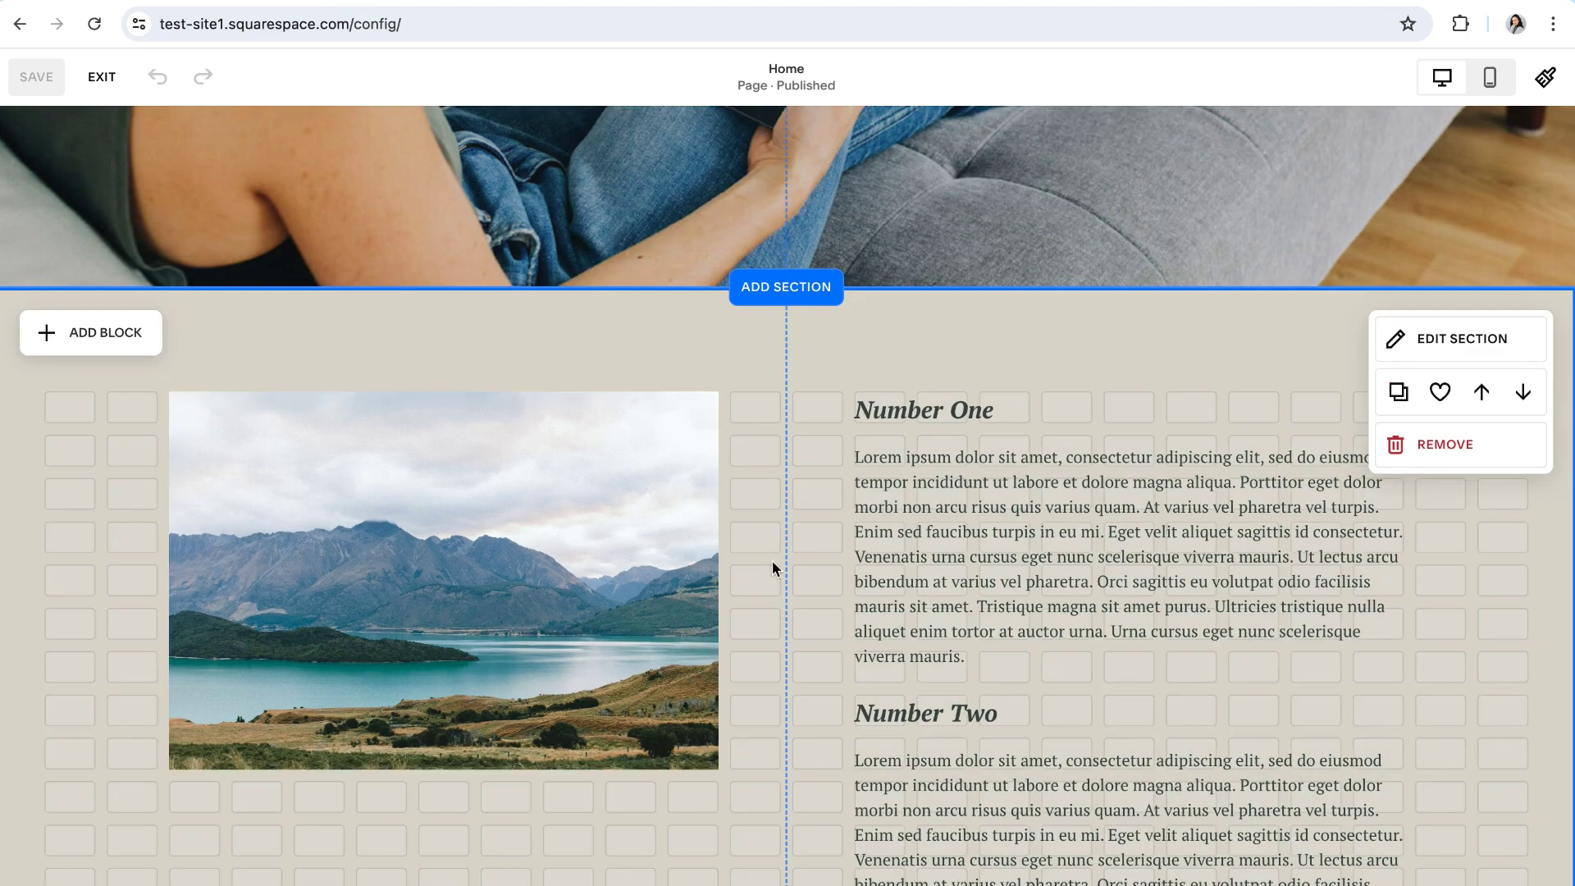
scroll(796, 563, "down", 1)
scroll(821, 562, "down", 6)
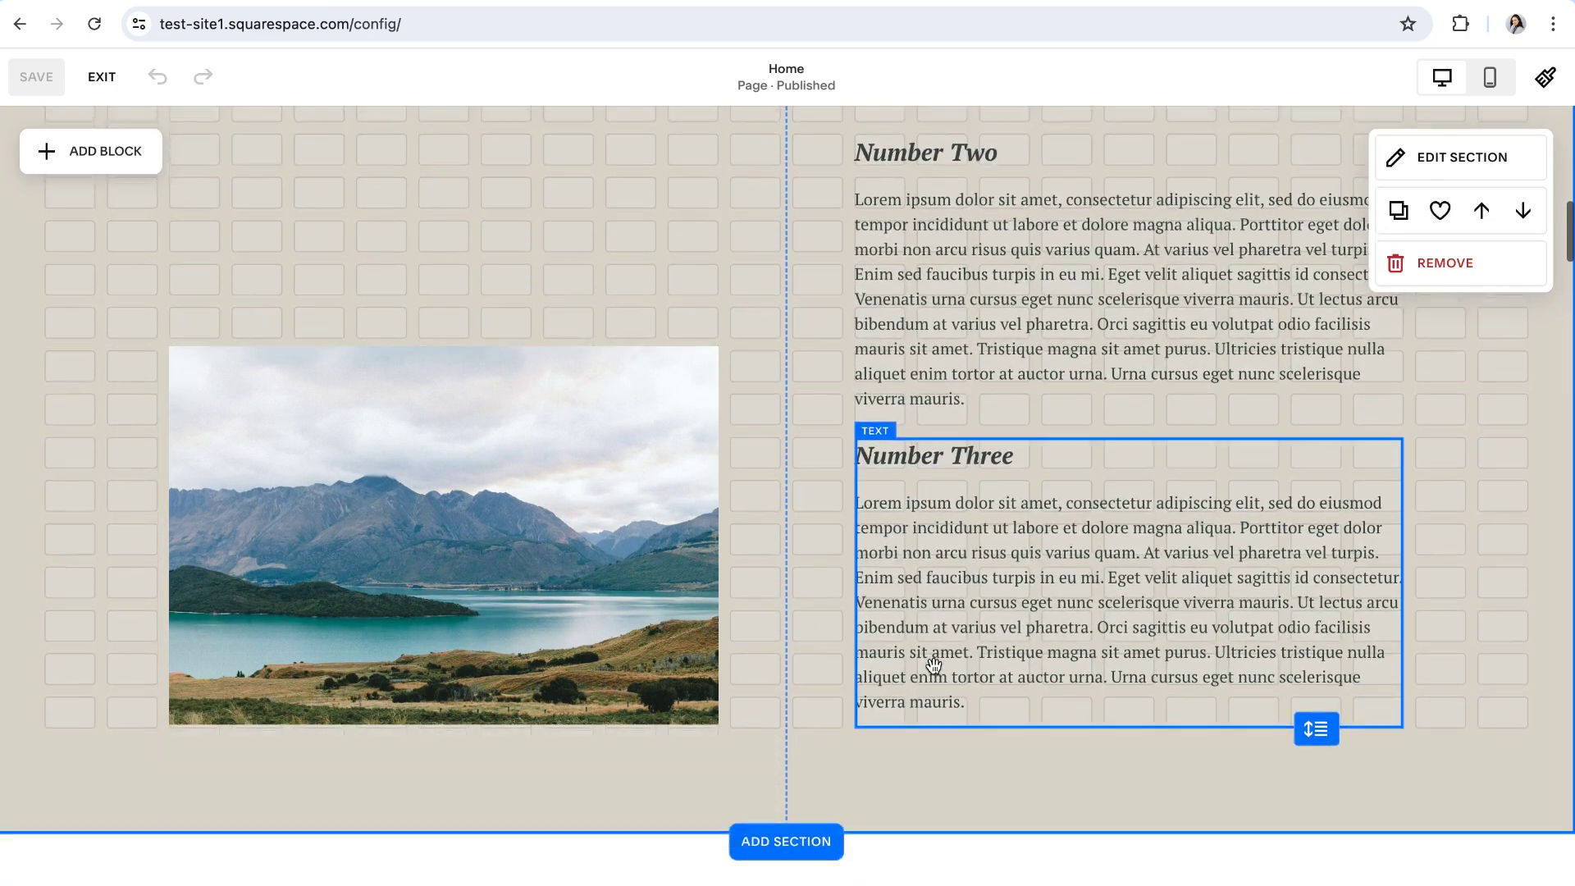
scroll(775, 665, "up", 8)
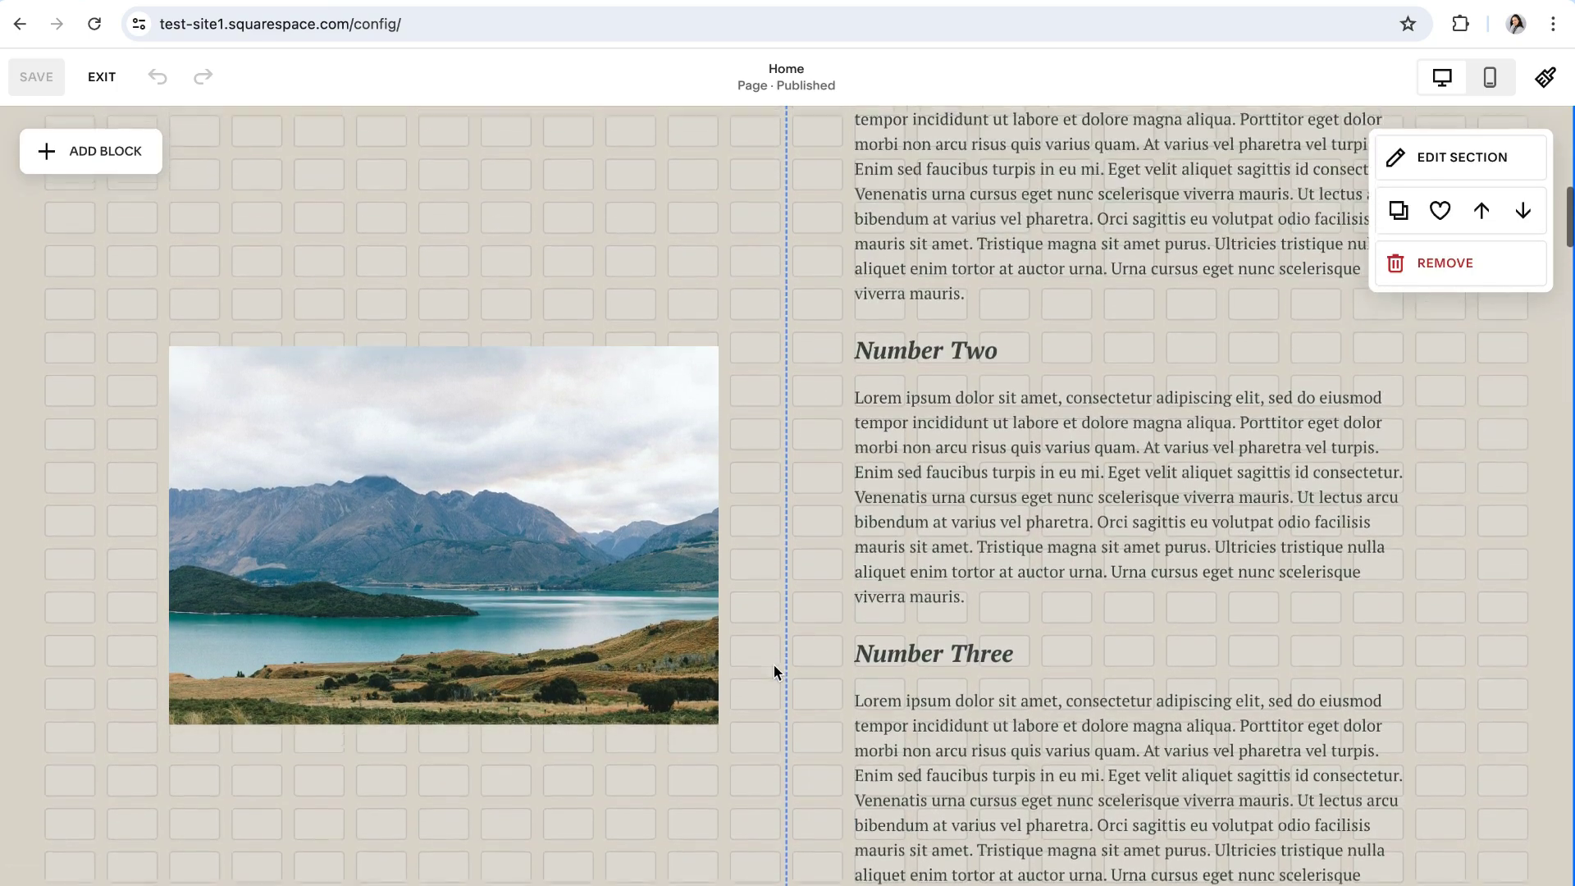
scroll(675, 629, "down", 7)
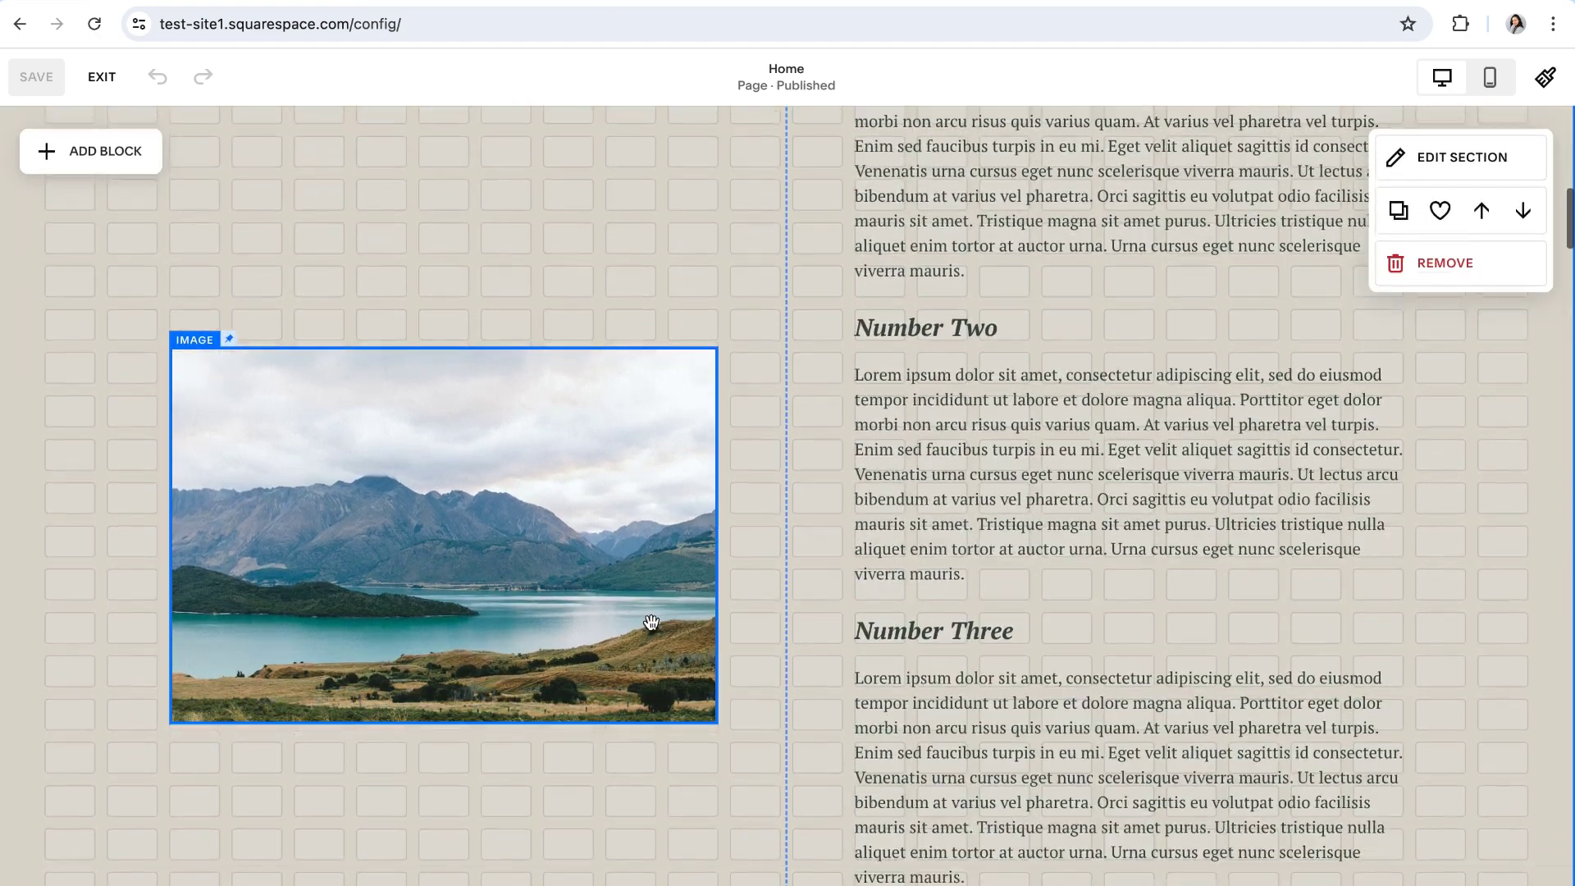
scroll(680, 570, "up", 1)
scroll(684, 598, "down", 1)
left_click_drag(681, 570, 691, 659)
scroll(687, 628, "up", 4)
scroll(692, 658, "down", 2)
scroll(1114, 667, "down", 1)
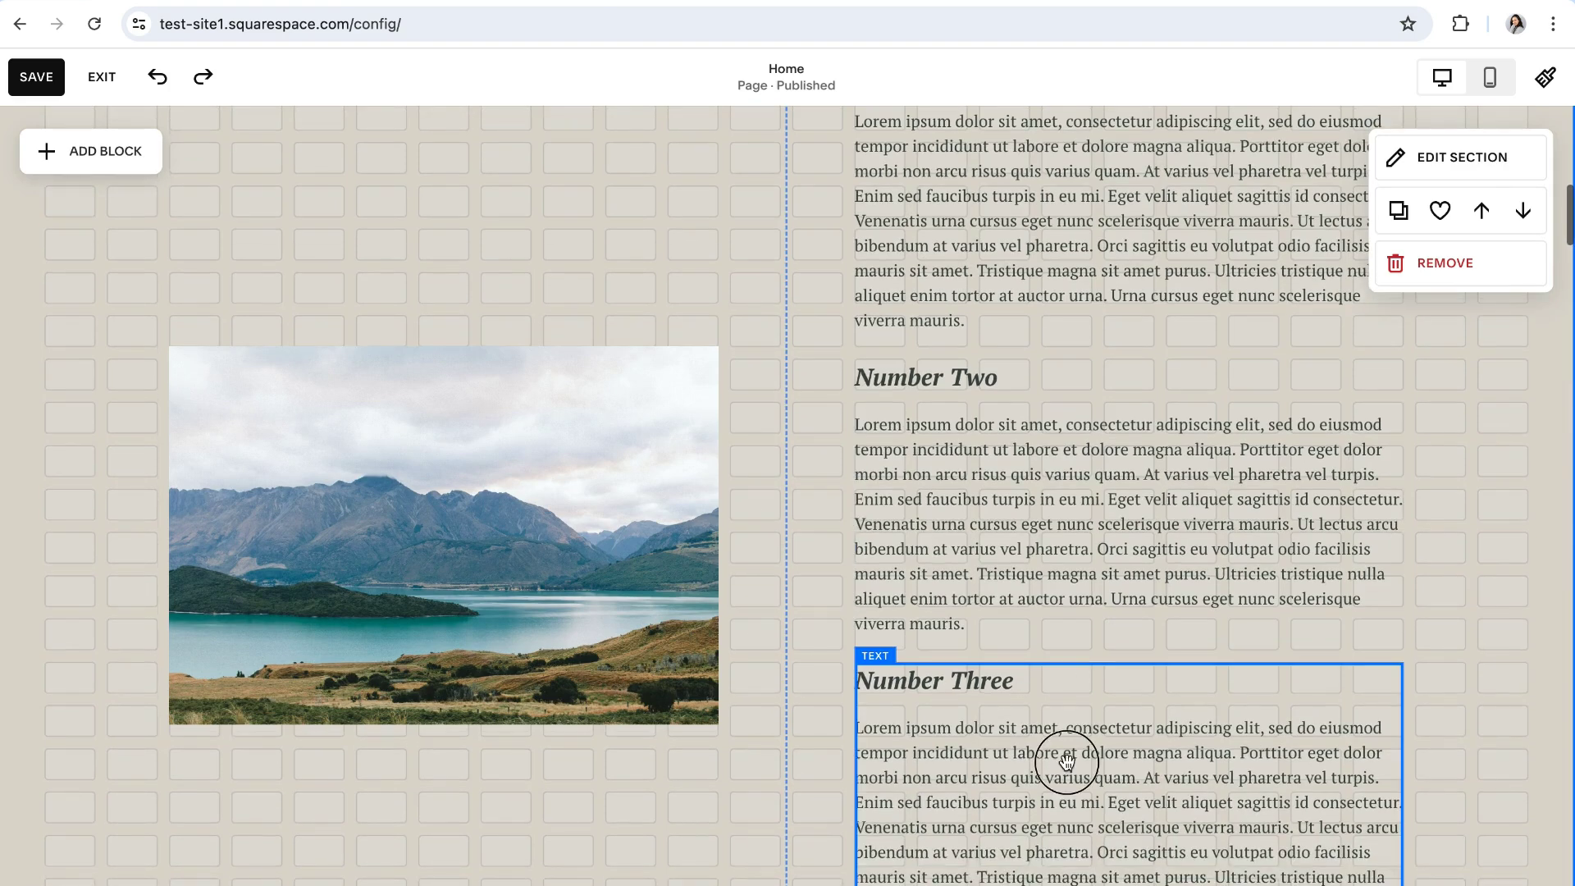
Delete the Number Three and Number Two text blocks, leaving only Number One beside the lake image
left_click(1068, 758)
left_click(1172, 625)
left_click(1110, 502)
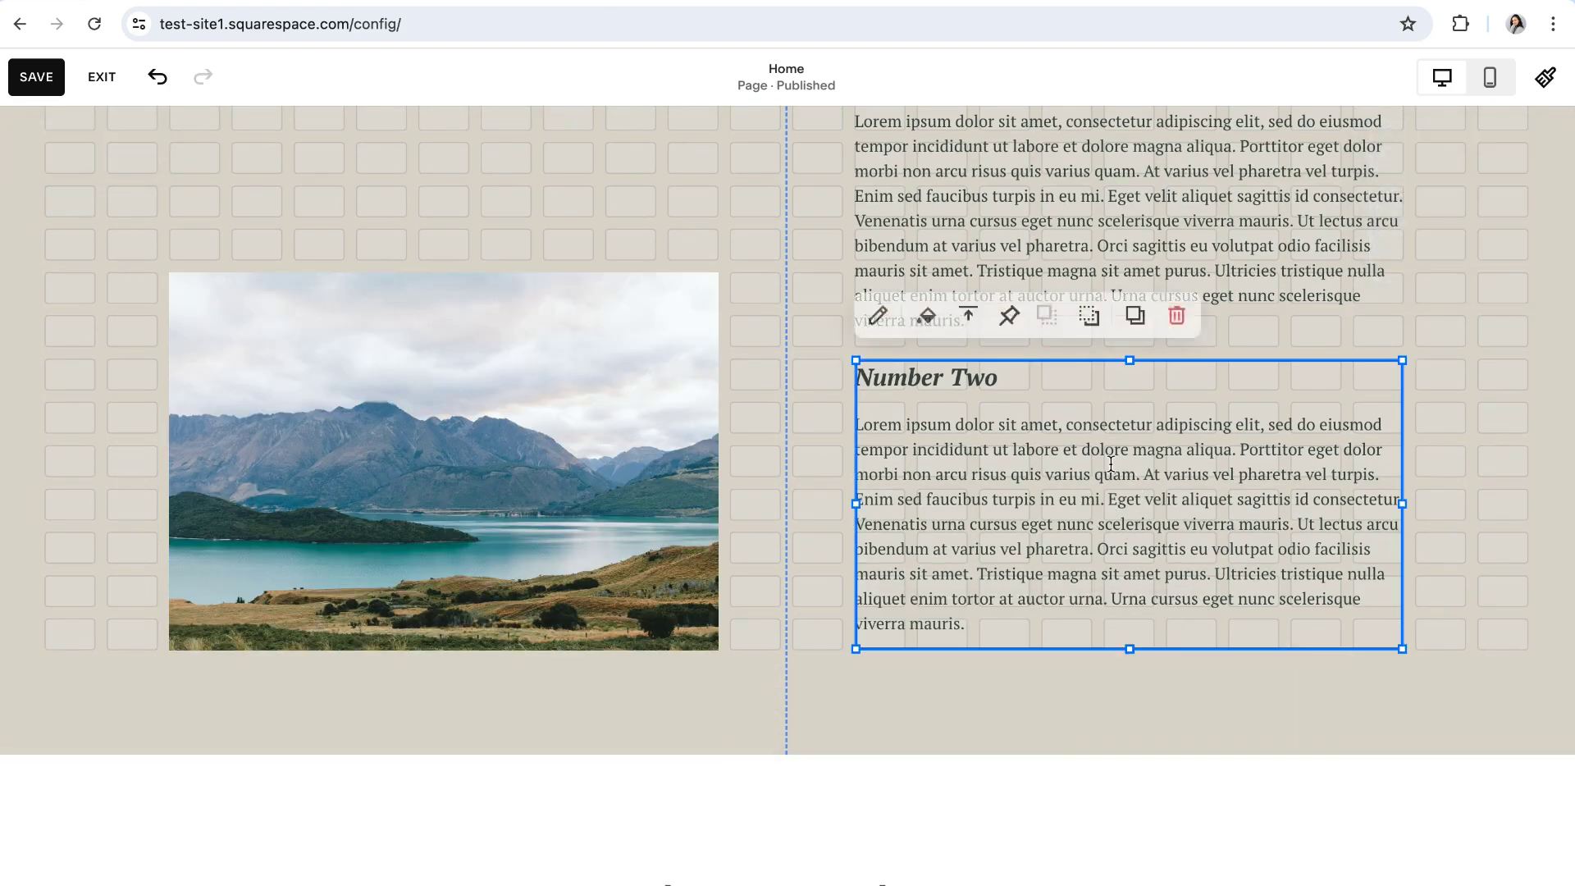
left_click(1181, 312)
scroll(818, 299, "up", 4)
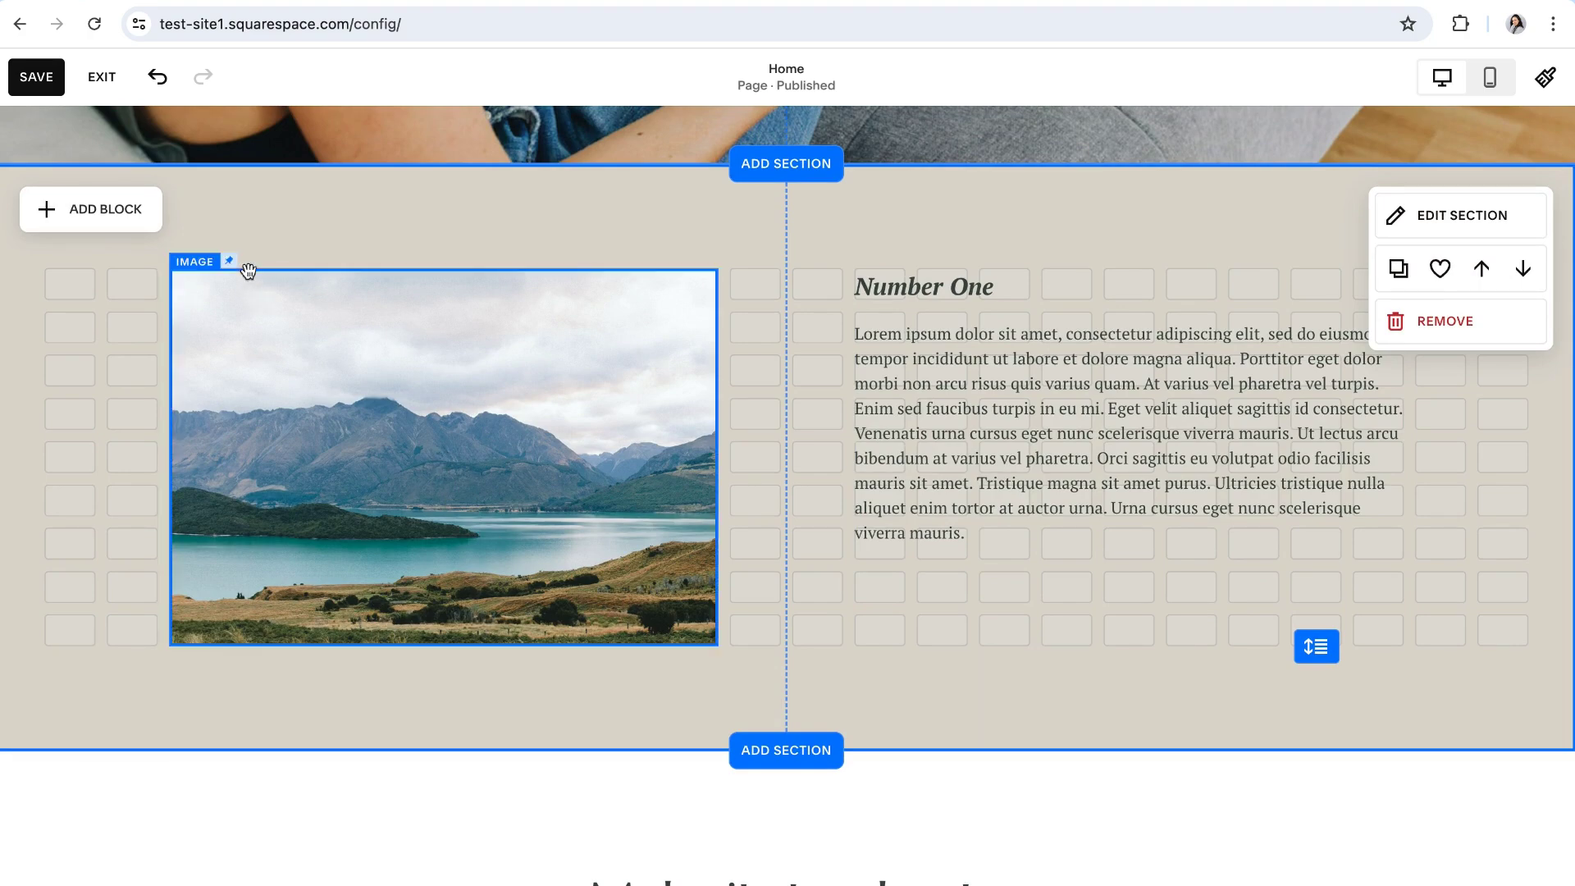
Extend the section's height downward to add empty grid rows below the Number One text
scroll(875, 456, "up", 8)
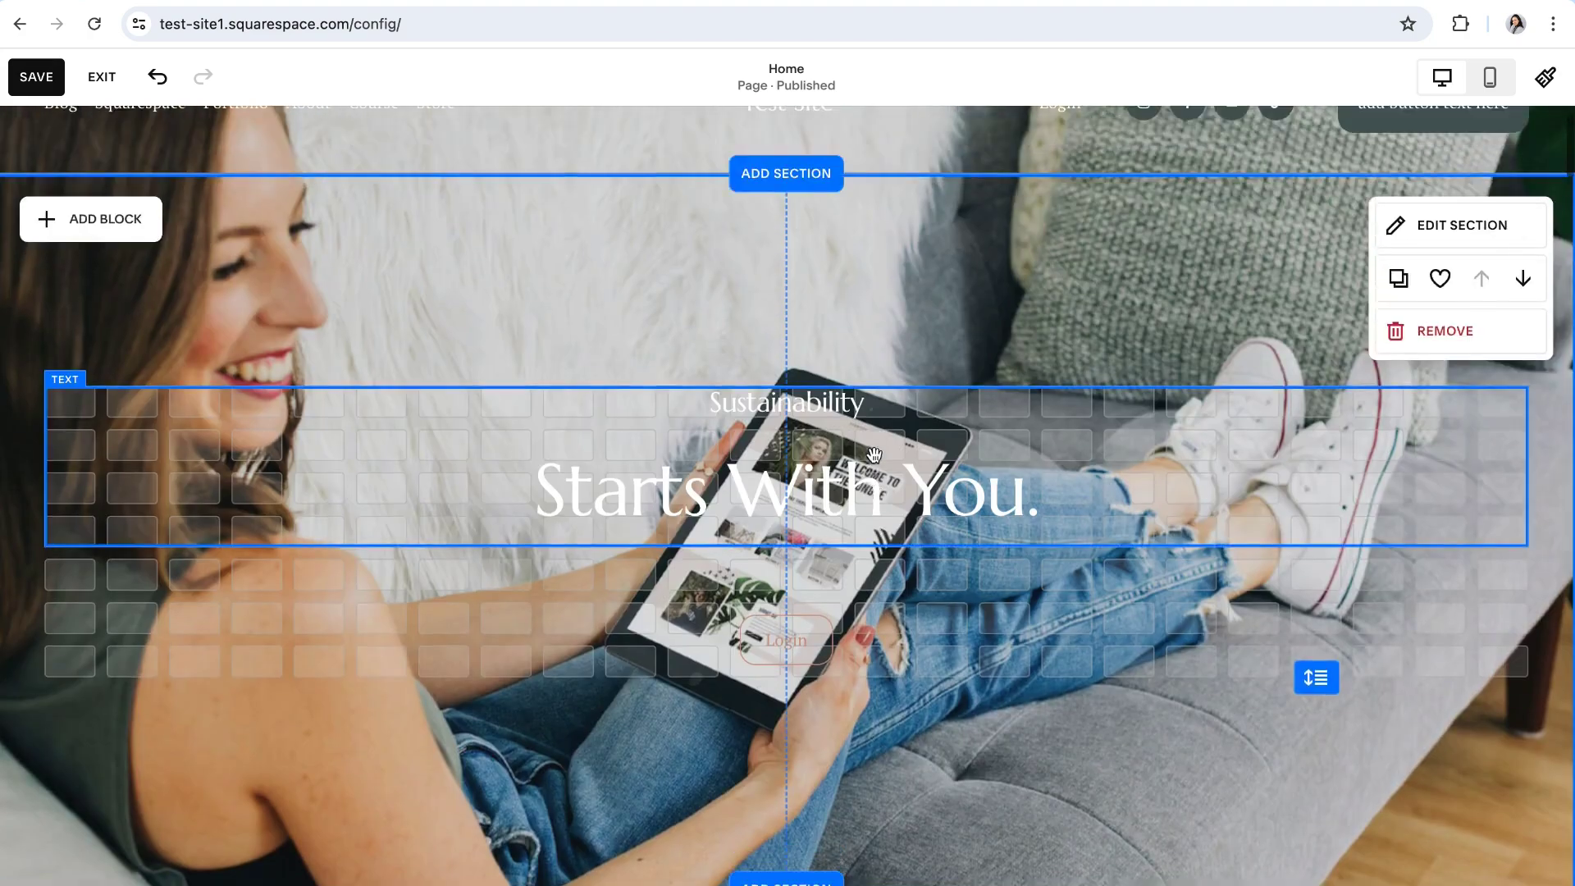
scroll(875, 456, "down", 11)
scroll(874, 451, "down", 4)
scroll(873, 450, "up", 9)
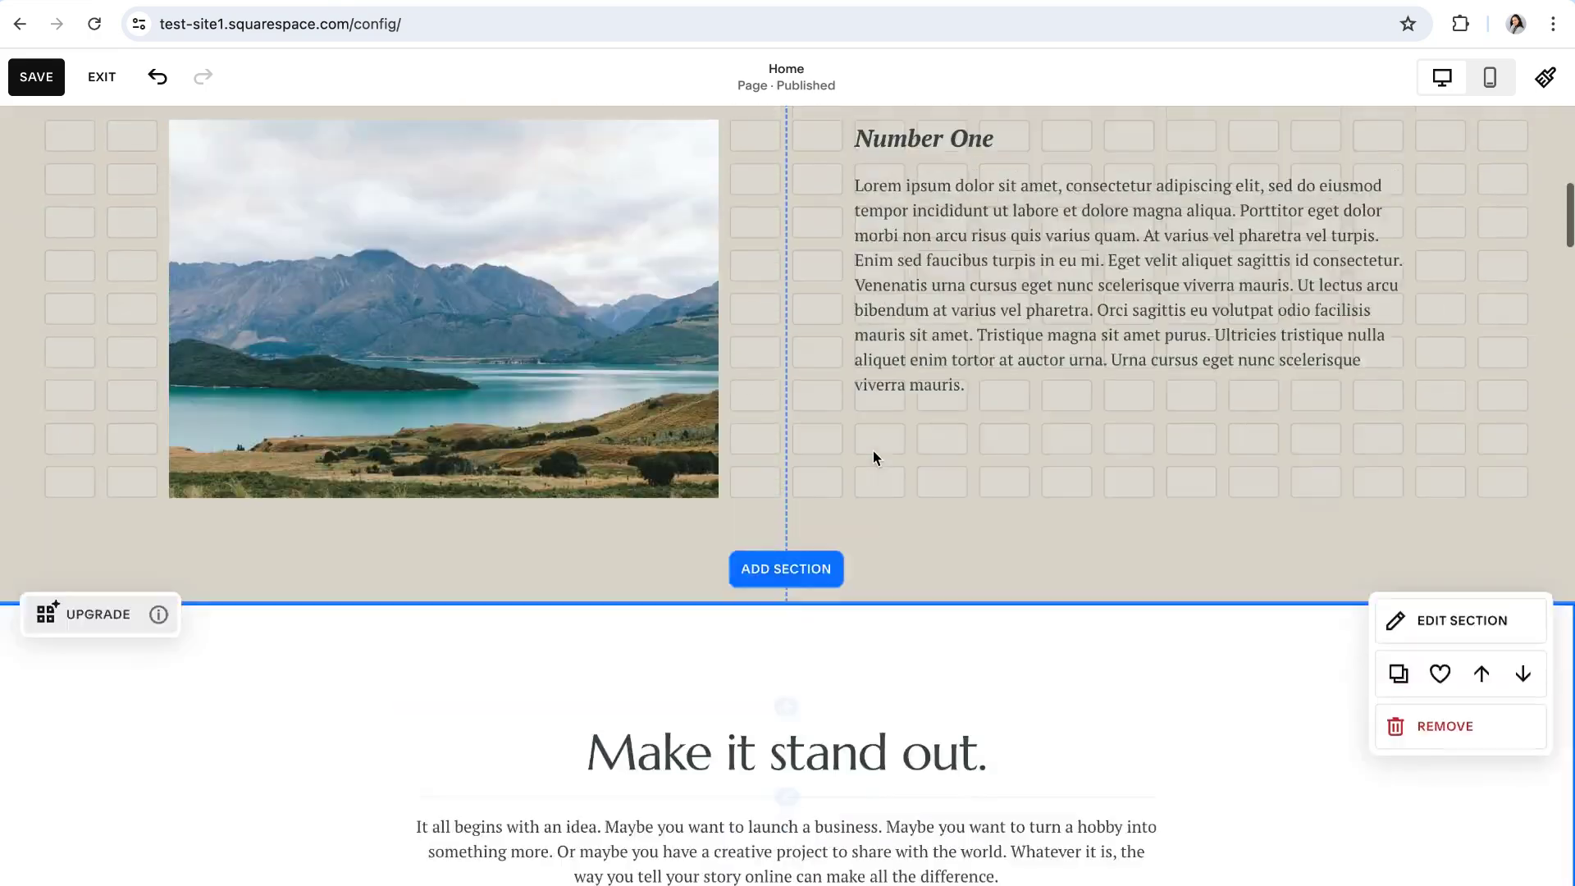
scroll(873, 458, "down", 2)
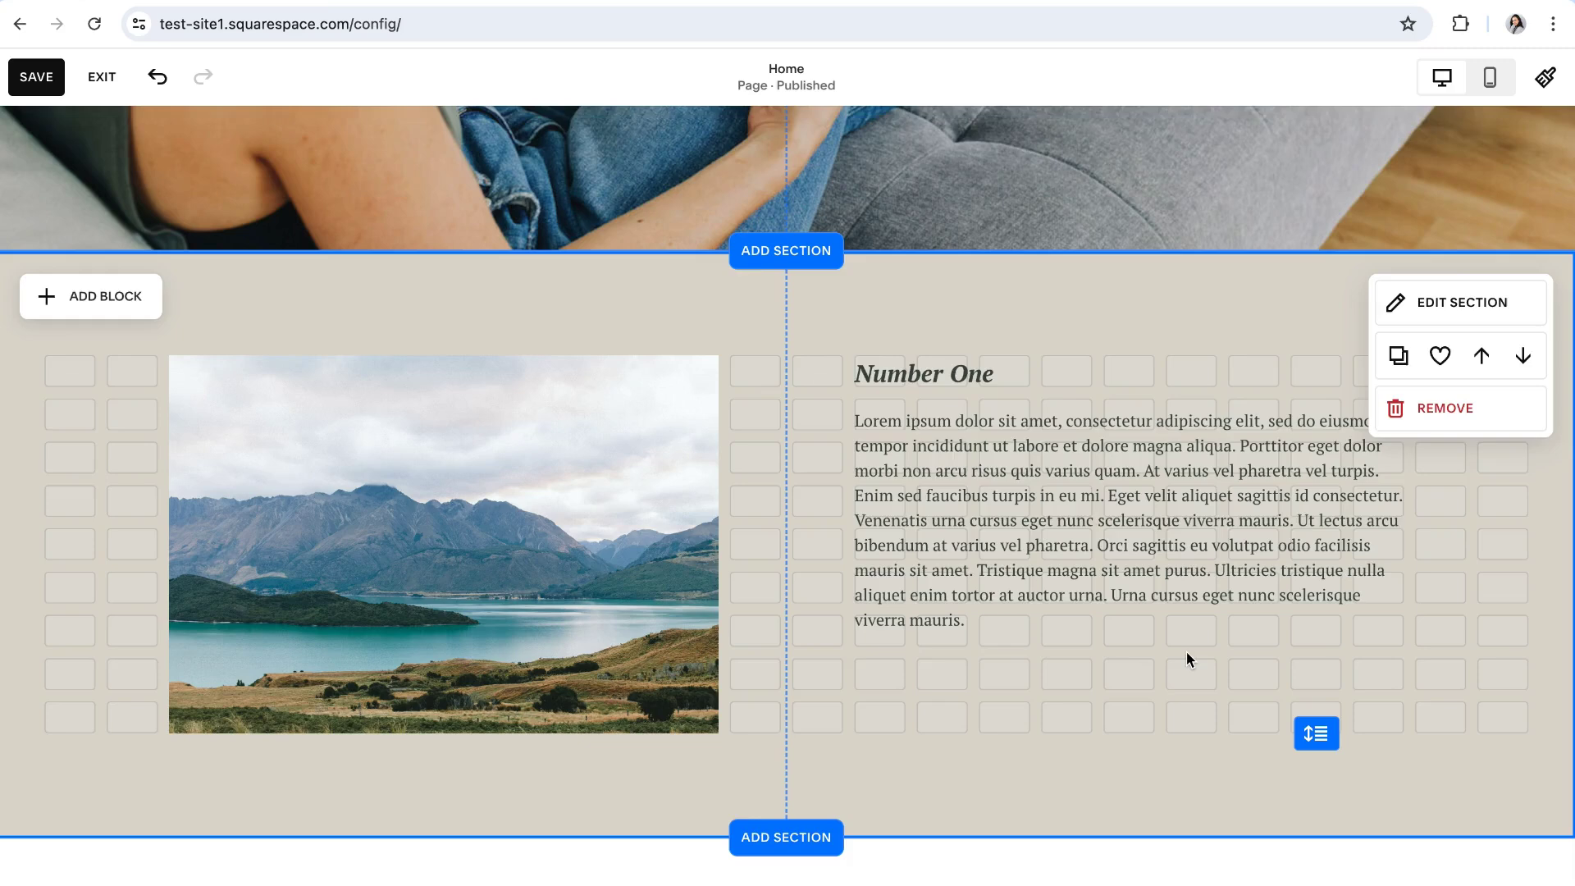
scroll(1188, 650, "down", 1)
left_click_drag(1316, 664, 1328, 885)
scroll(1318, 680, "down", 2)
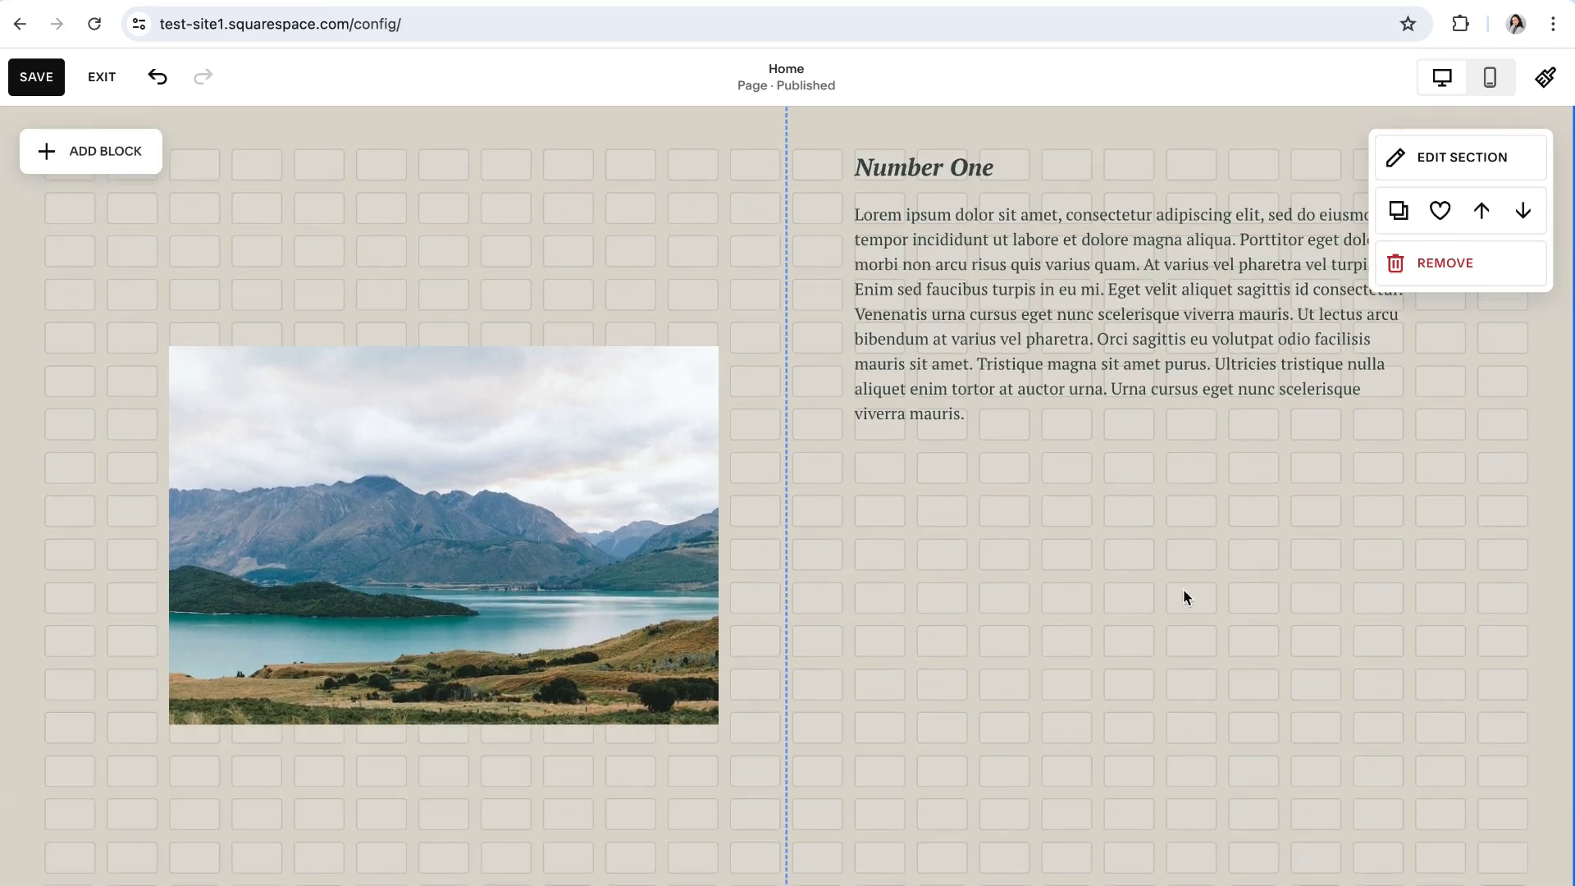
scroll(1182, 620, "up", 5)
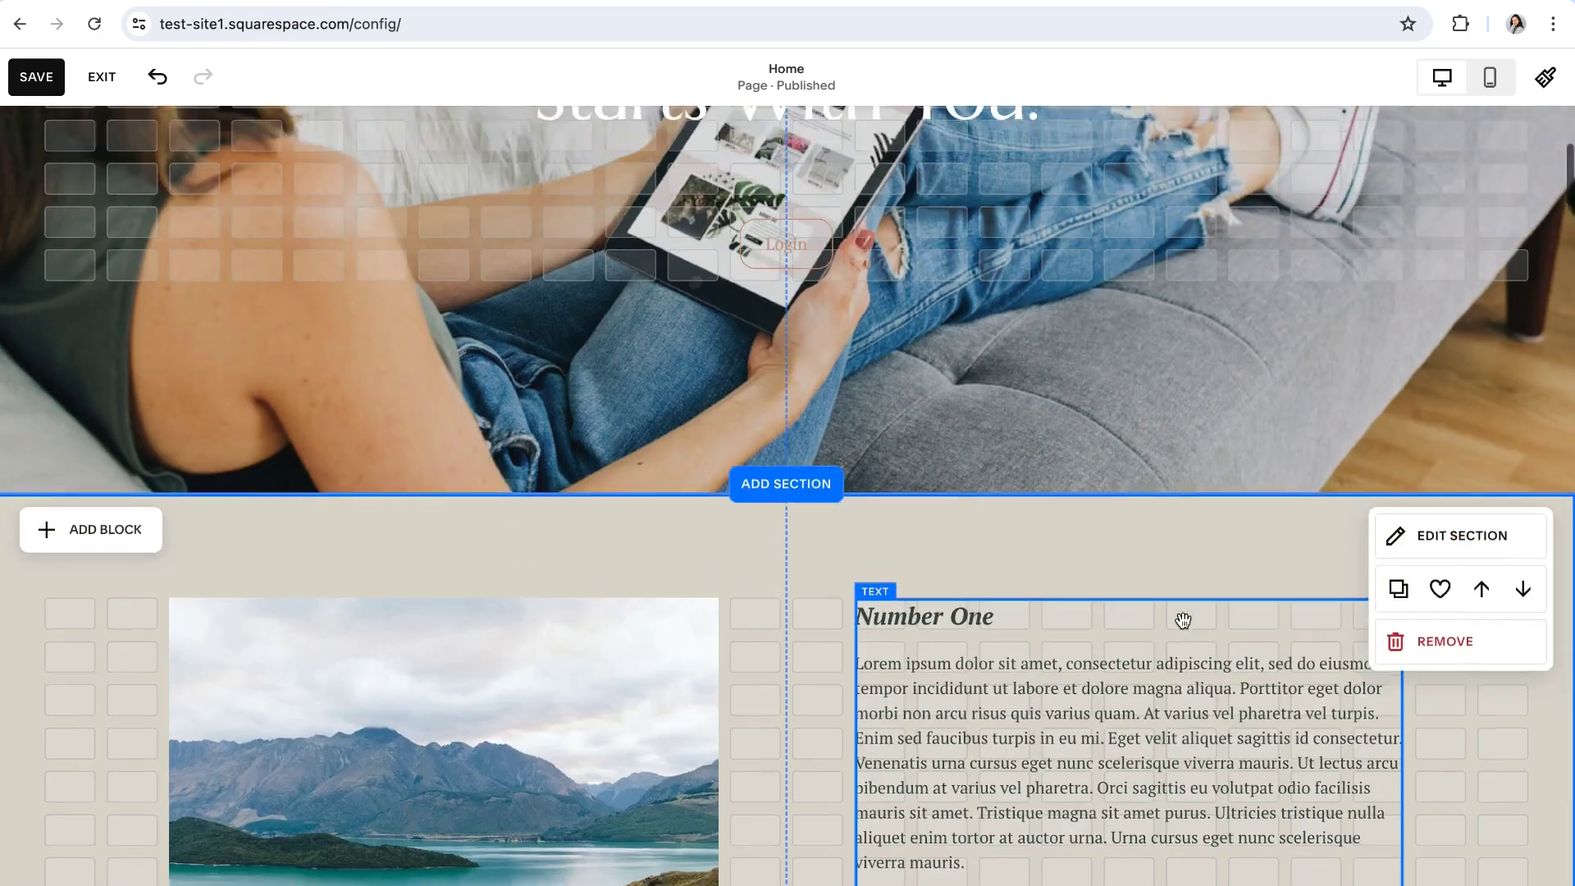
scroll(1182, 620, "up", 4)
scroll(1183, 620, "down", 10)
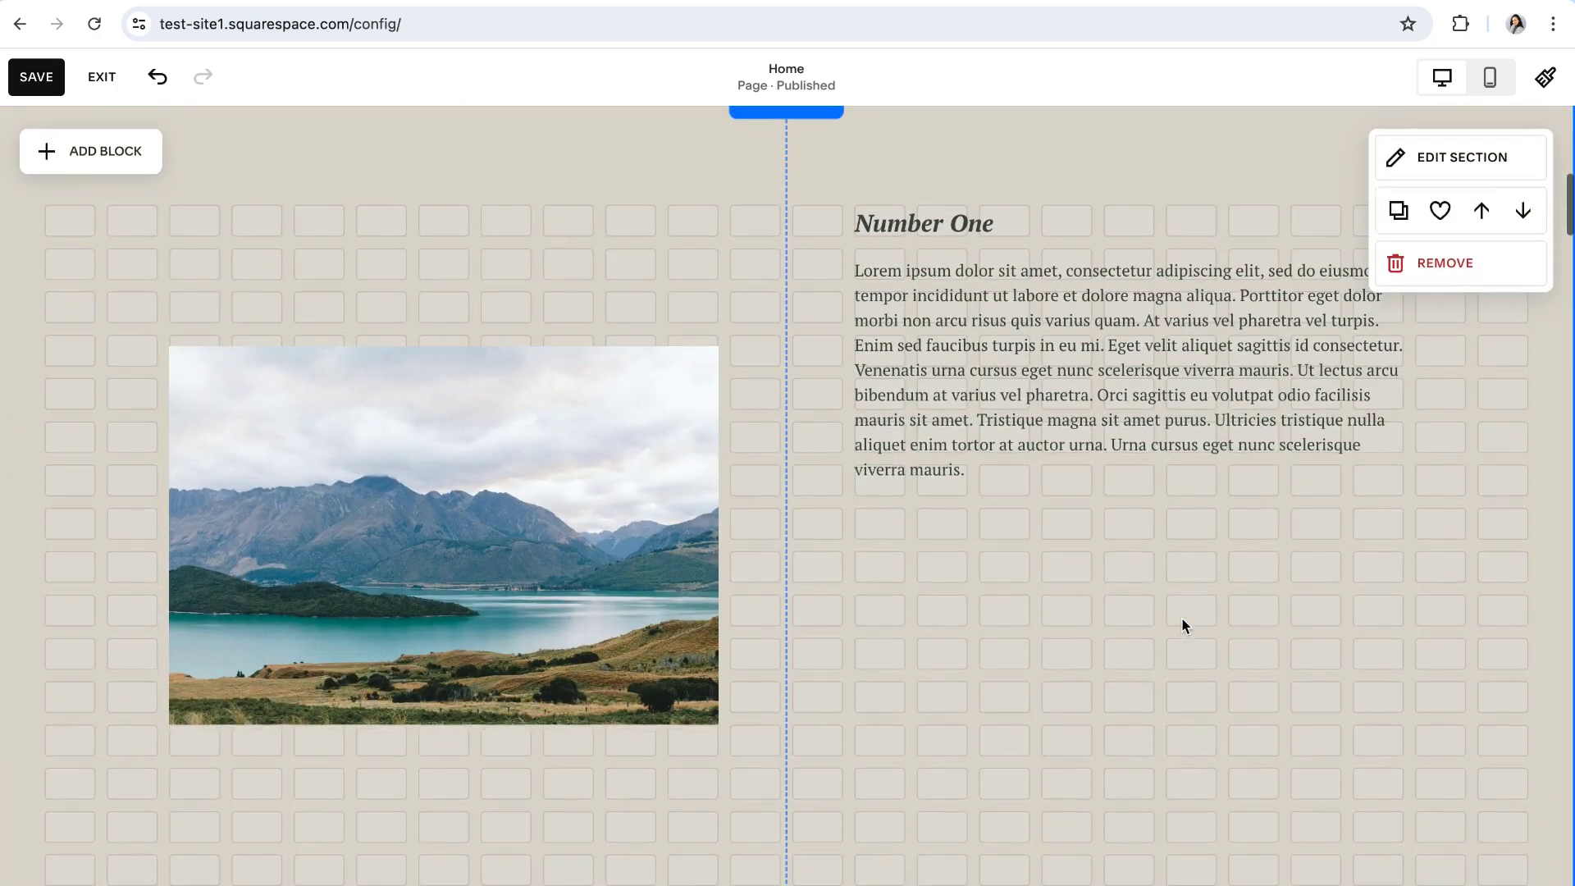
scroll(1183, 619, "down", 4)
Undo the unsaved layout edits so Number Two returns beside the lake image
scroll(1183, 618, "up", 6)
key("ctrl+s")
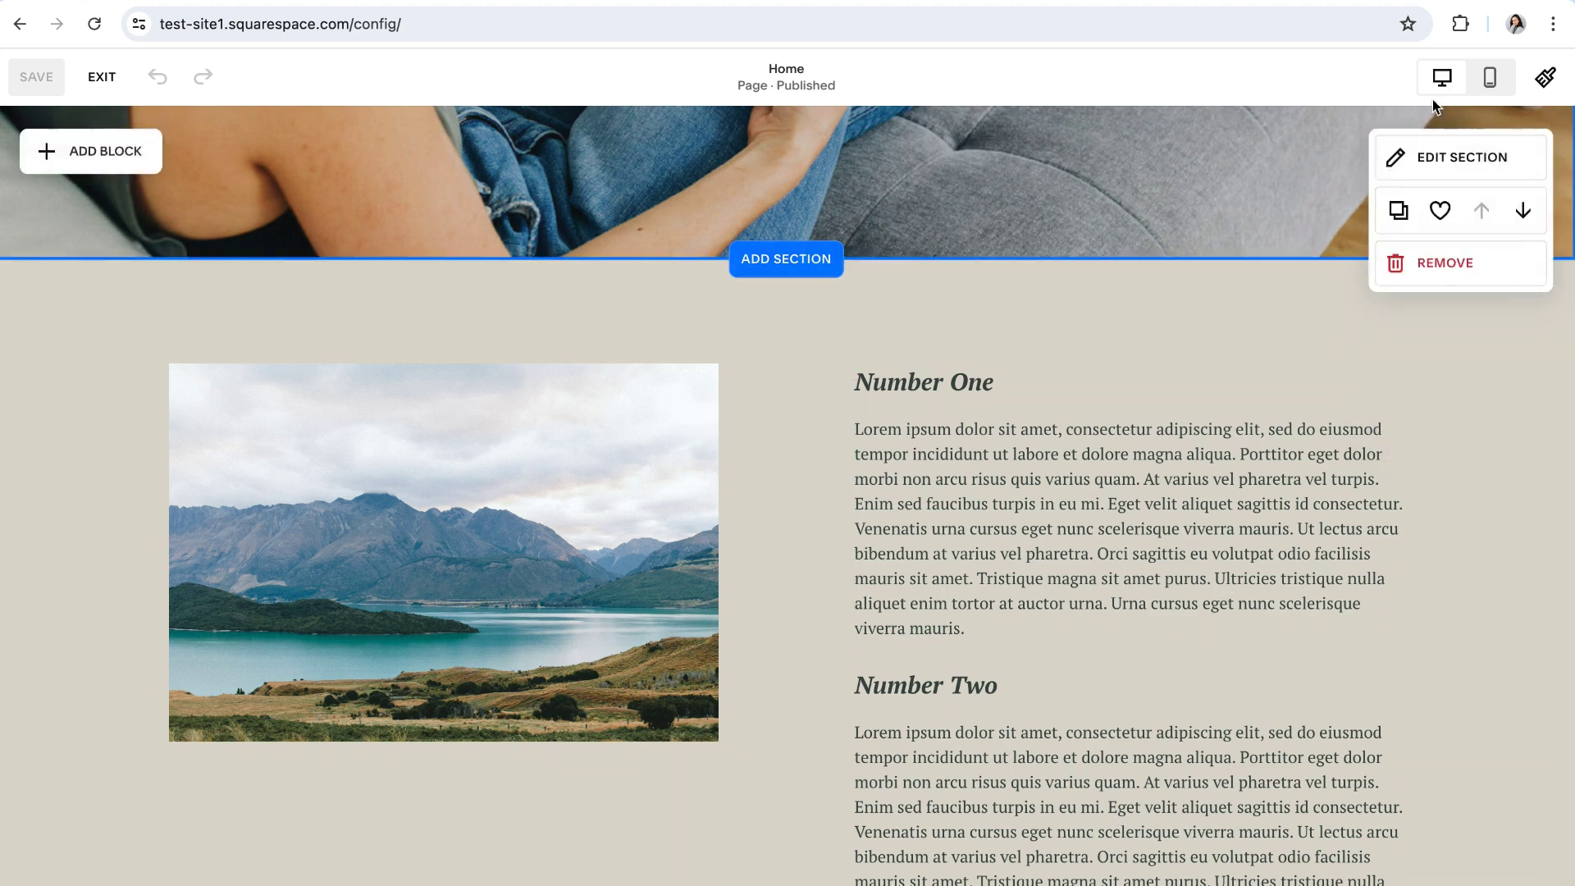
In mobile view, check that the lake image block is pinned to top with a 0px offset
left_click(1496, 79)
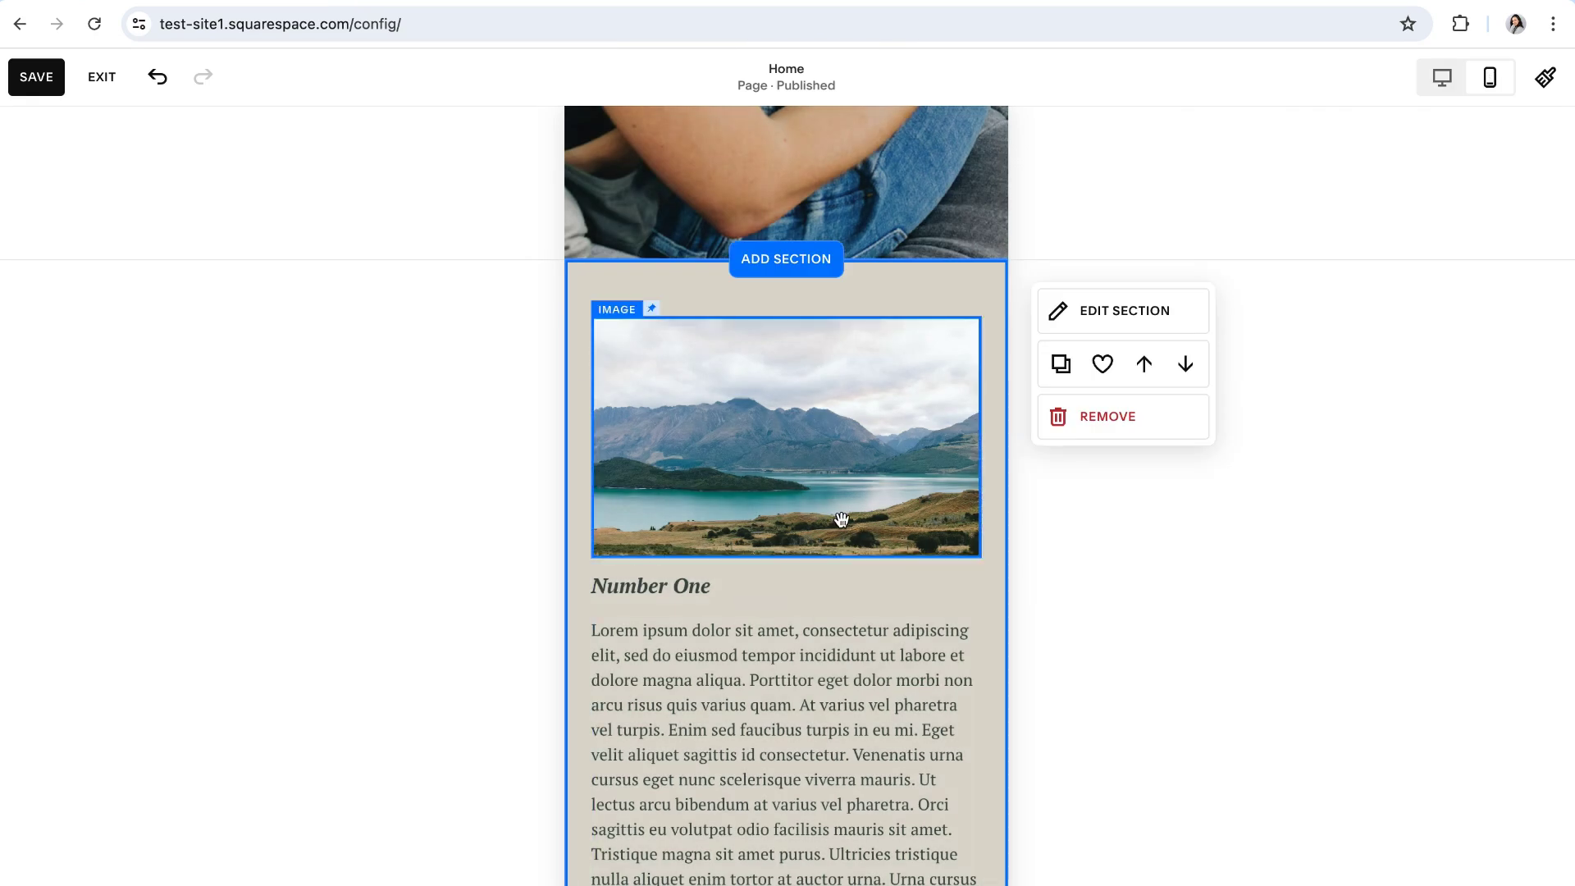
left_click(774, 457)
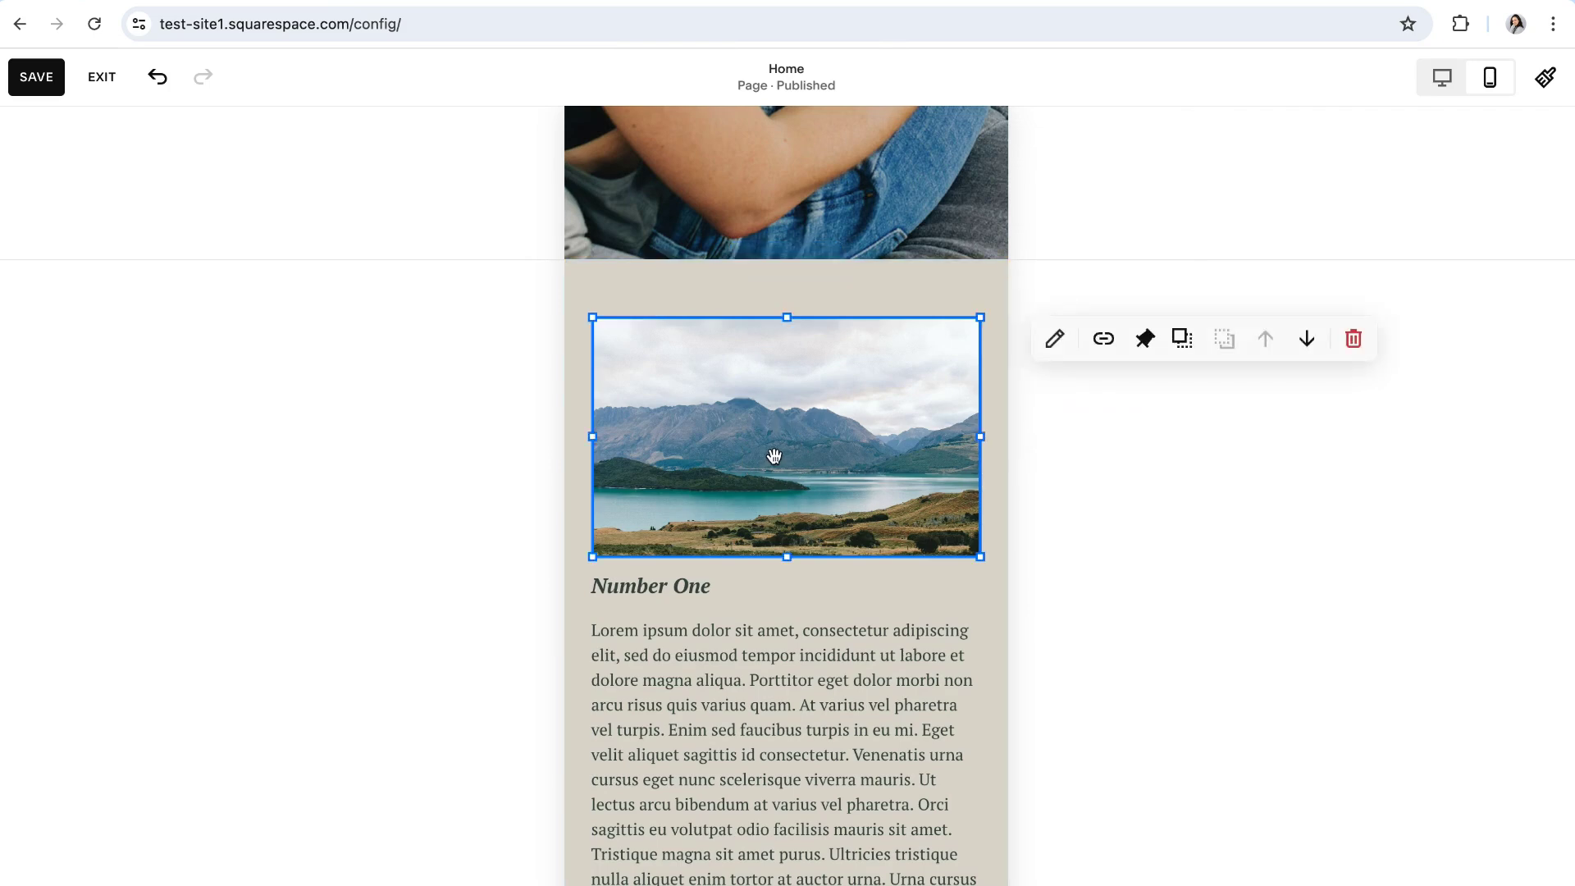
left_click(1145, 343)
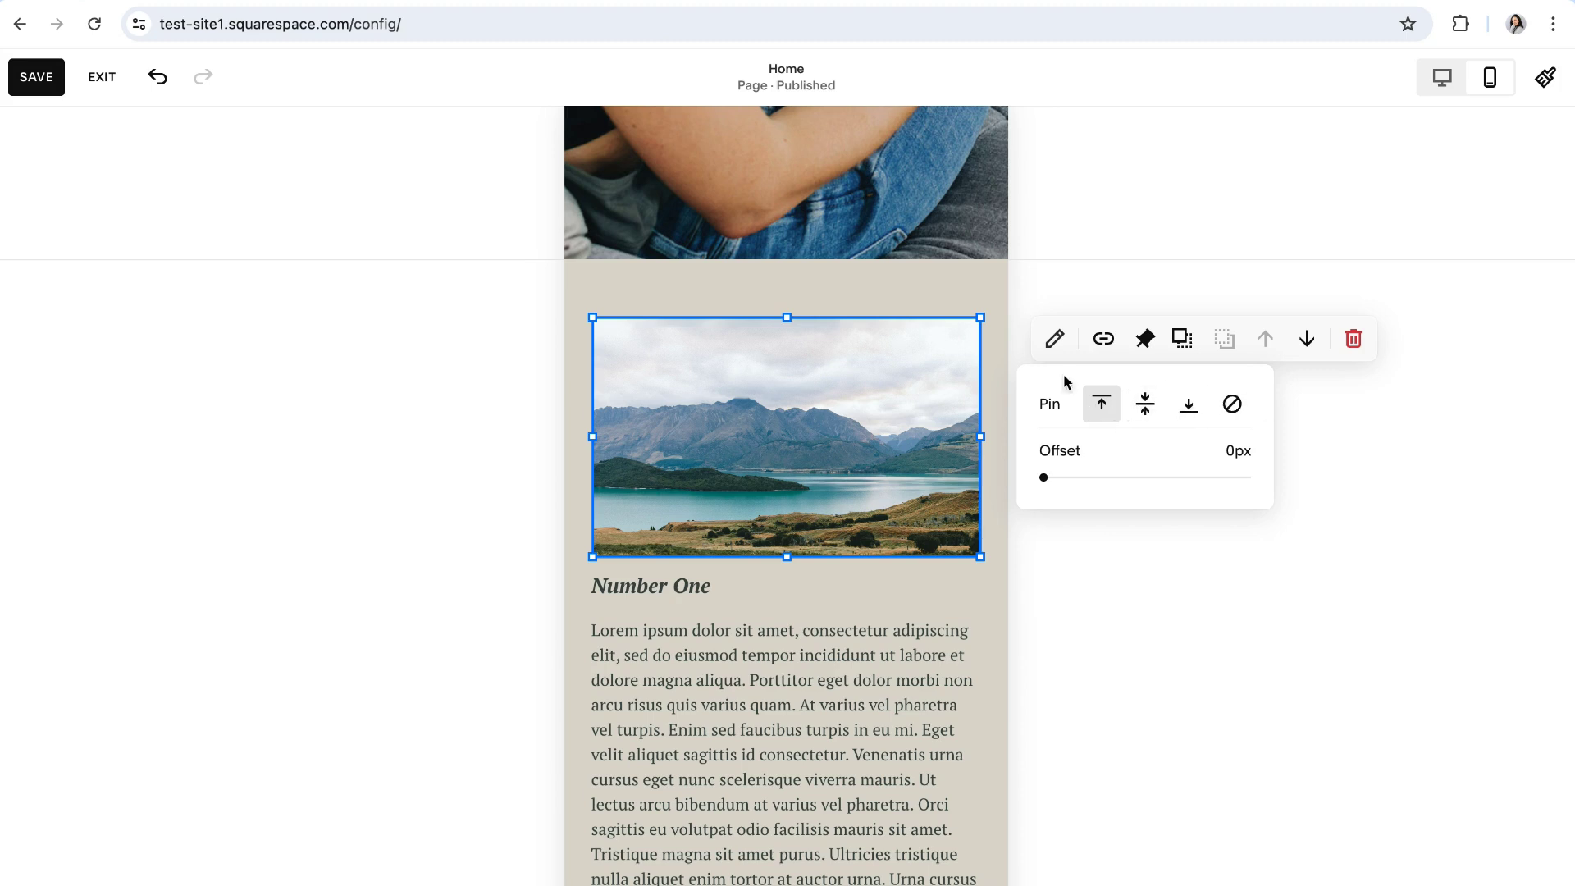
scroll(1102, 466, "down", 2)
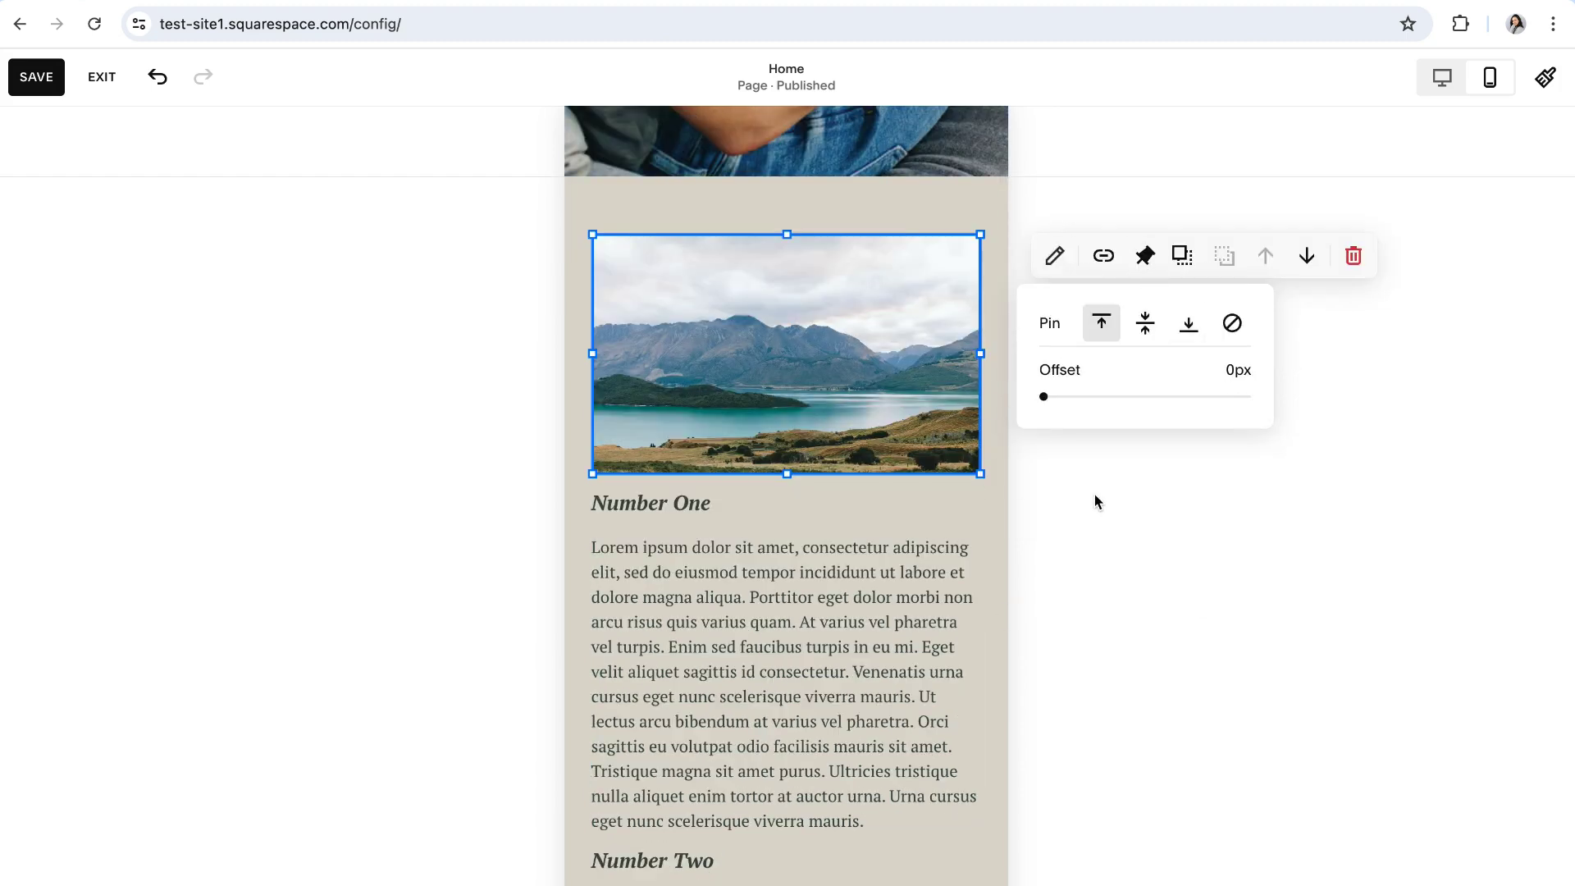
left_click(359, 423)
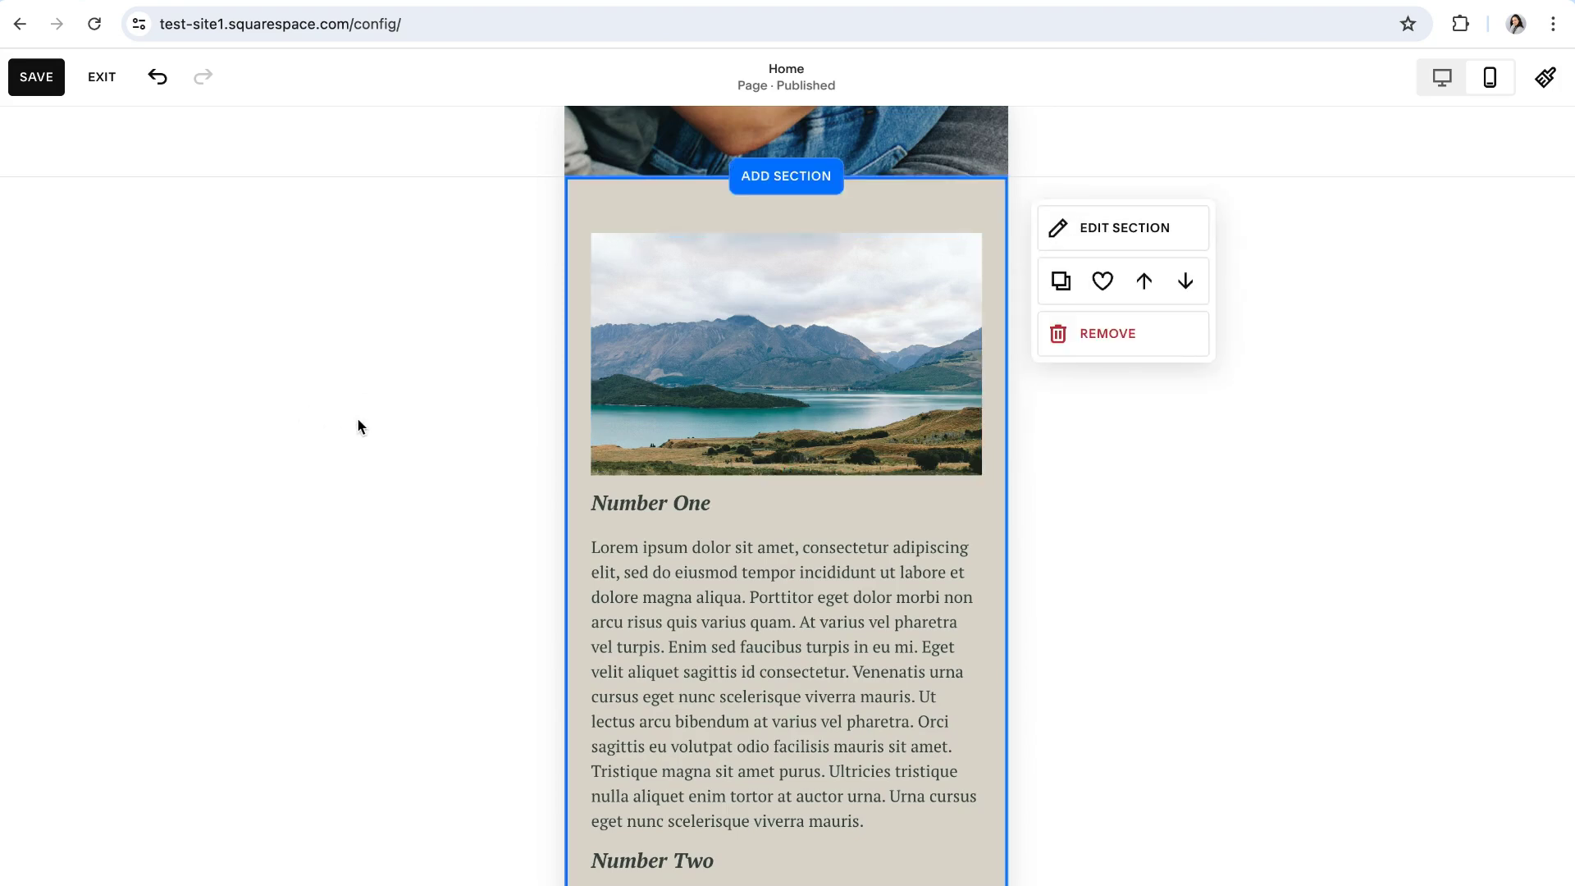
scroll(732, 479, "down", 5)
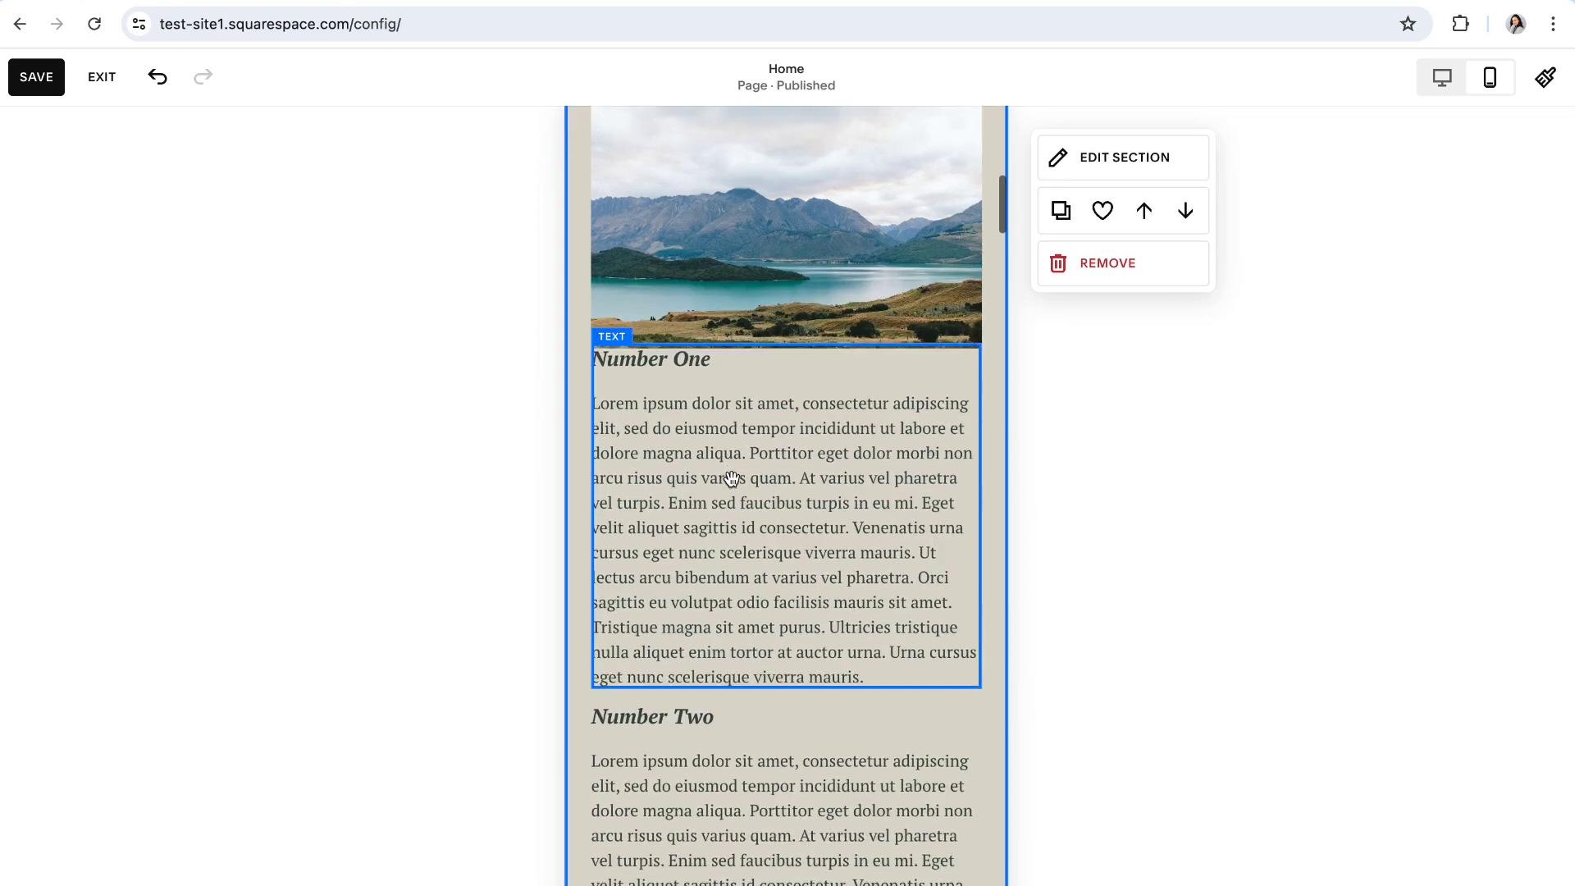
scroll(732, 479, "down", 6)
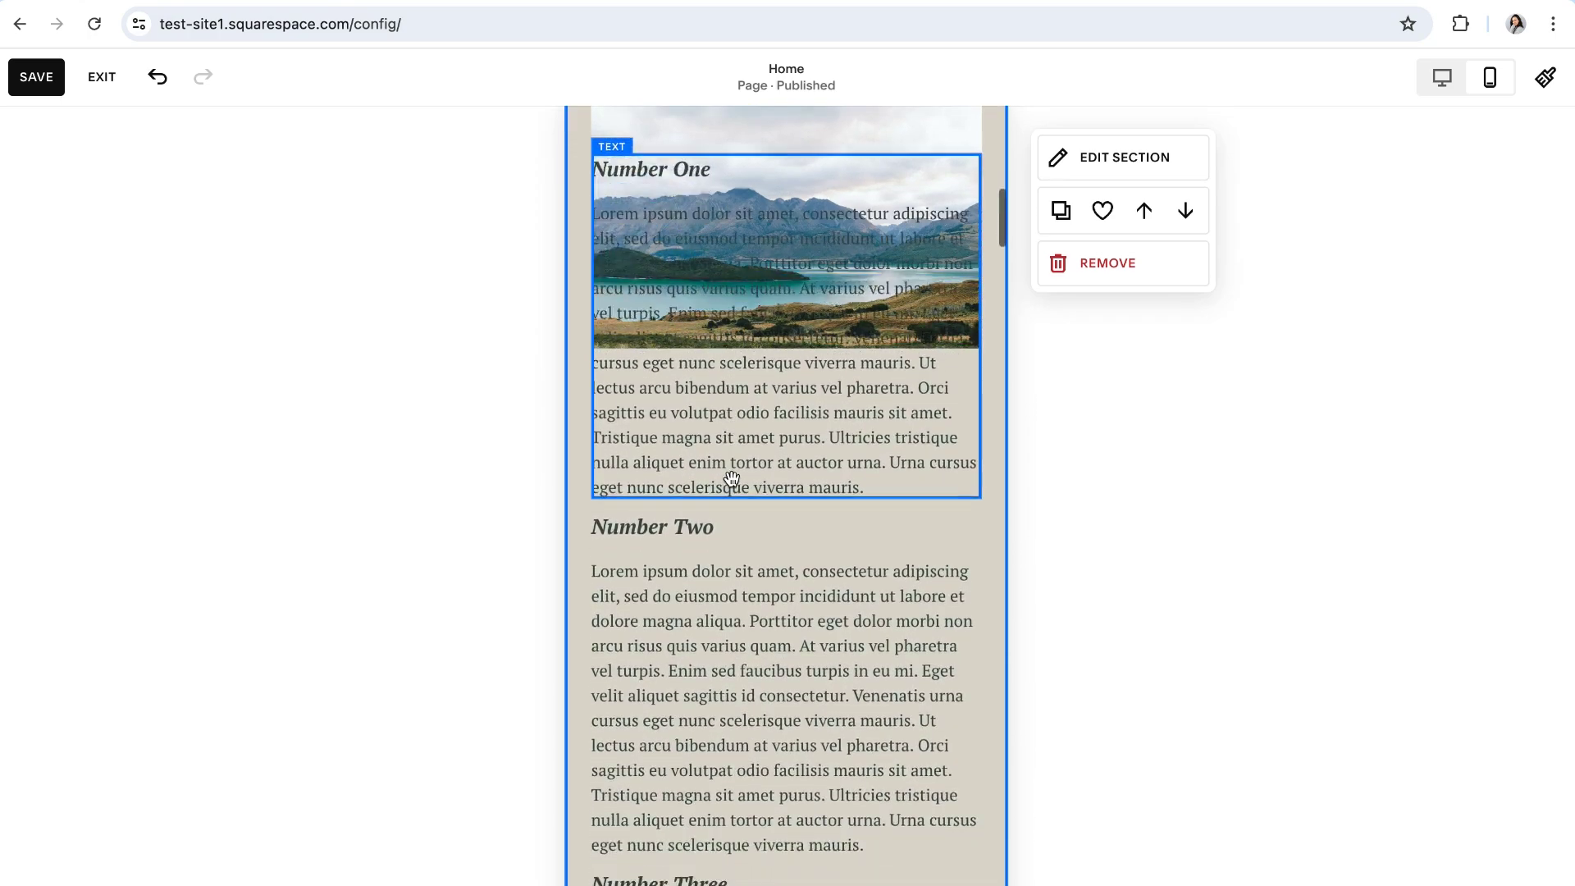
scroll(732, 479, "down", 11)
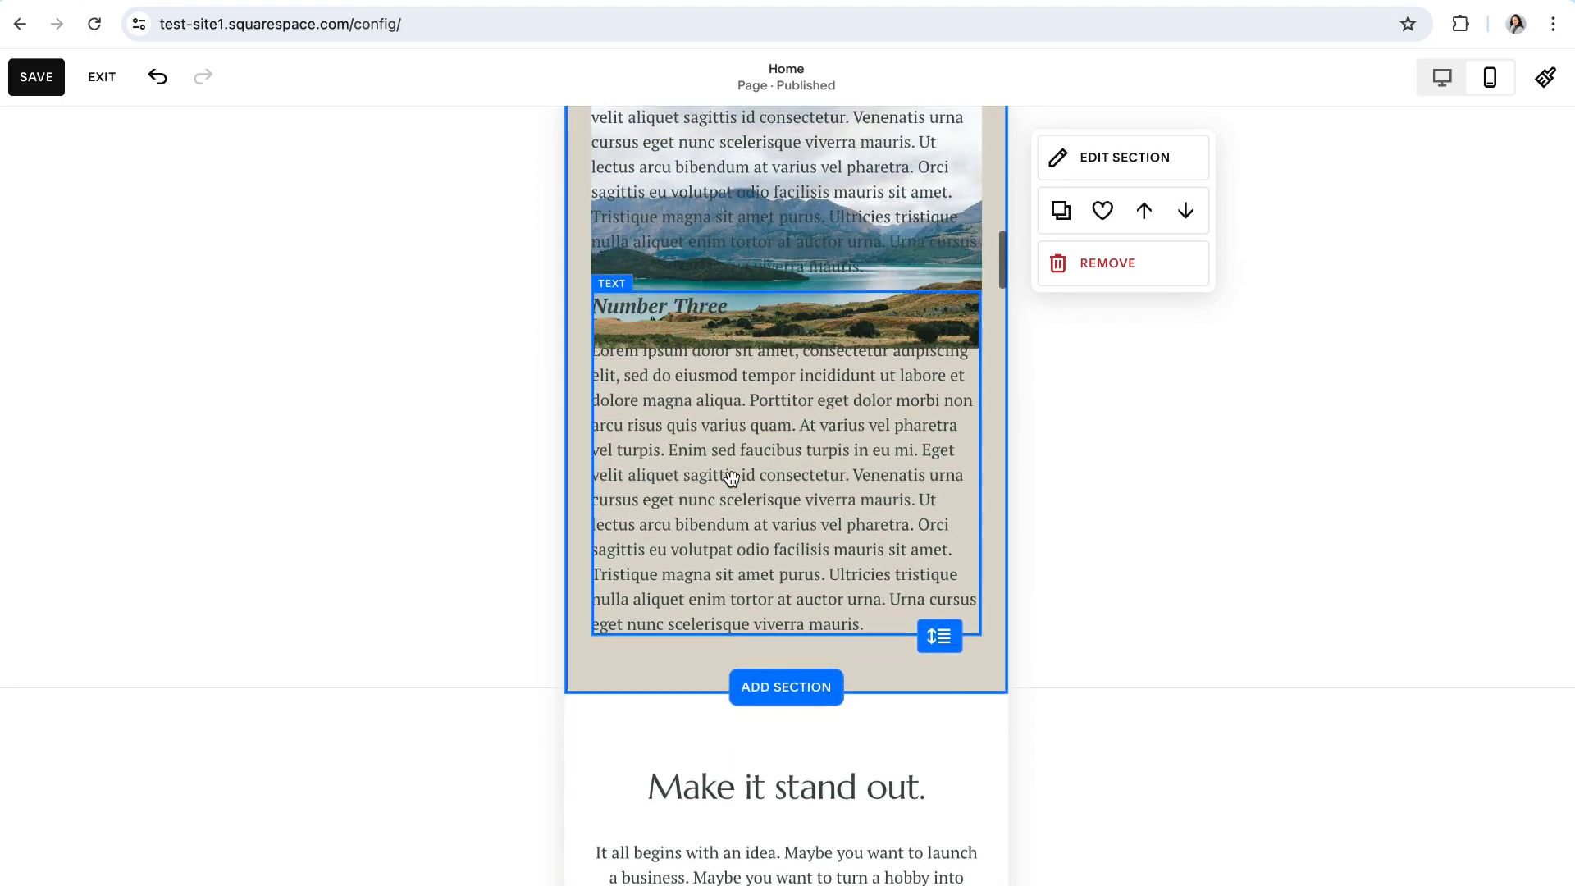
scroll(731, 479, "up", 13)
scroll(731, 479, "up", 10)
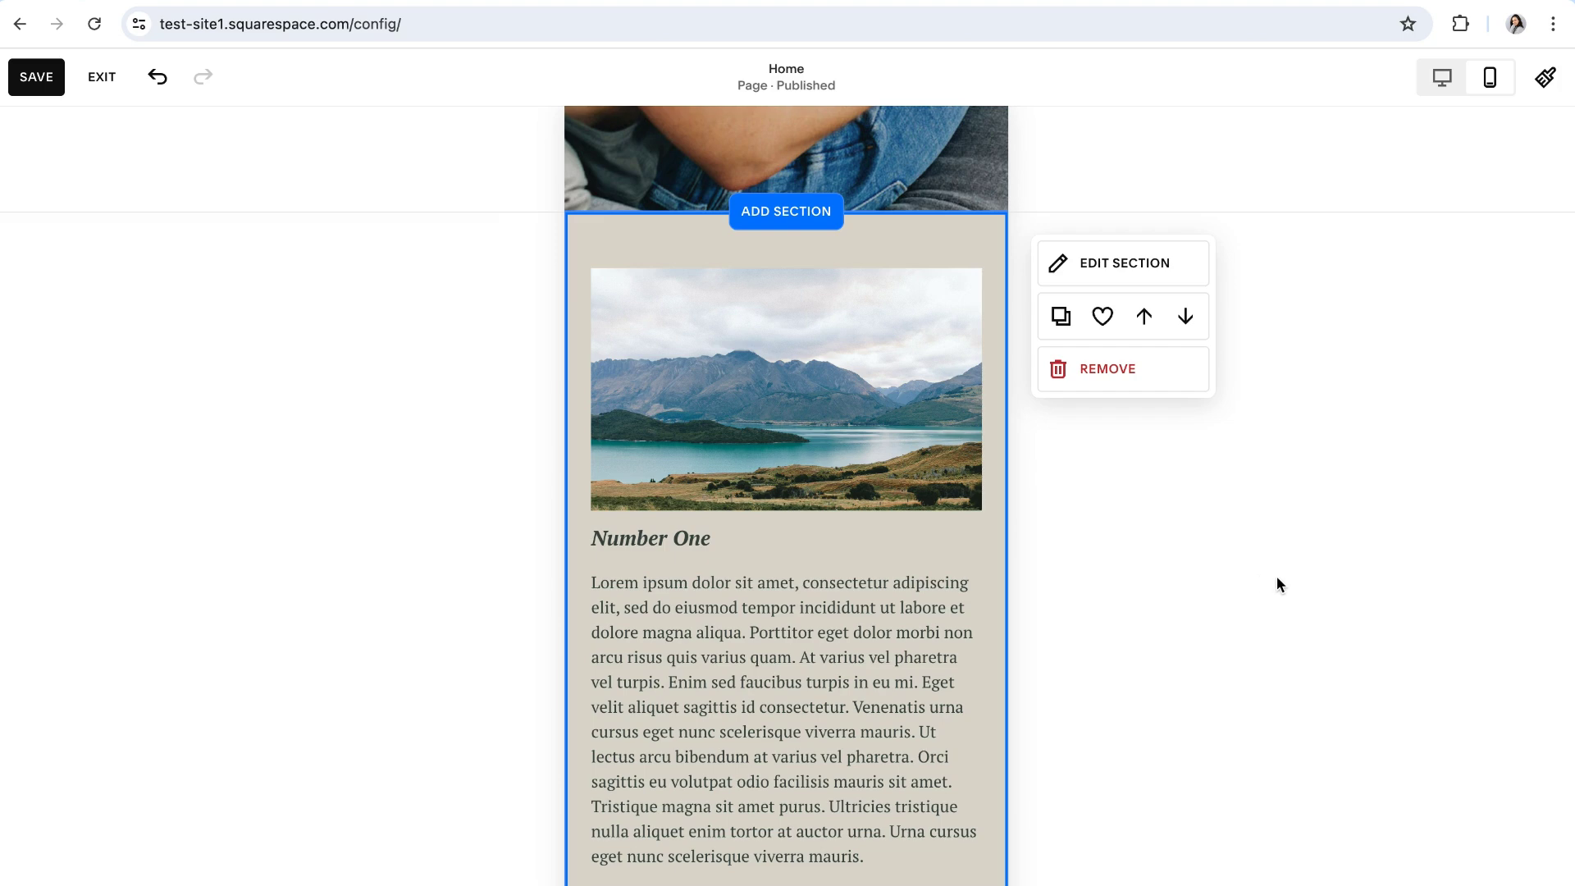
scroll(1276, 578, "up", 10)
Switch back to desktop view and exit the page editor
left_click(1436, 75)
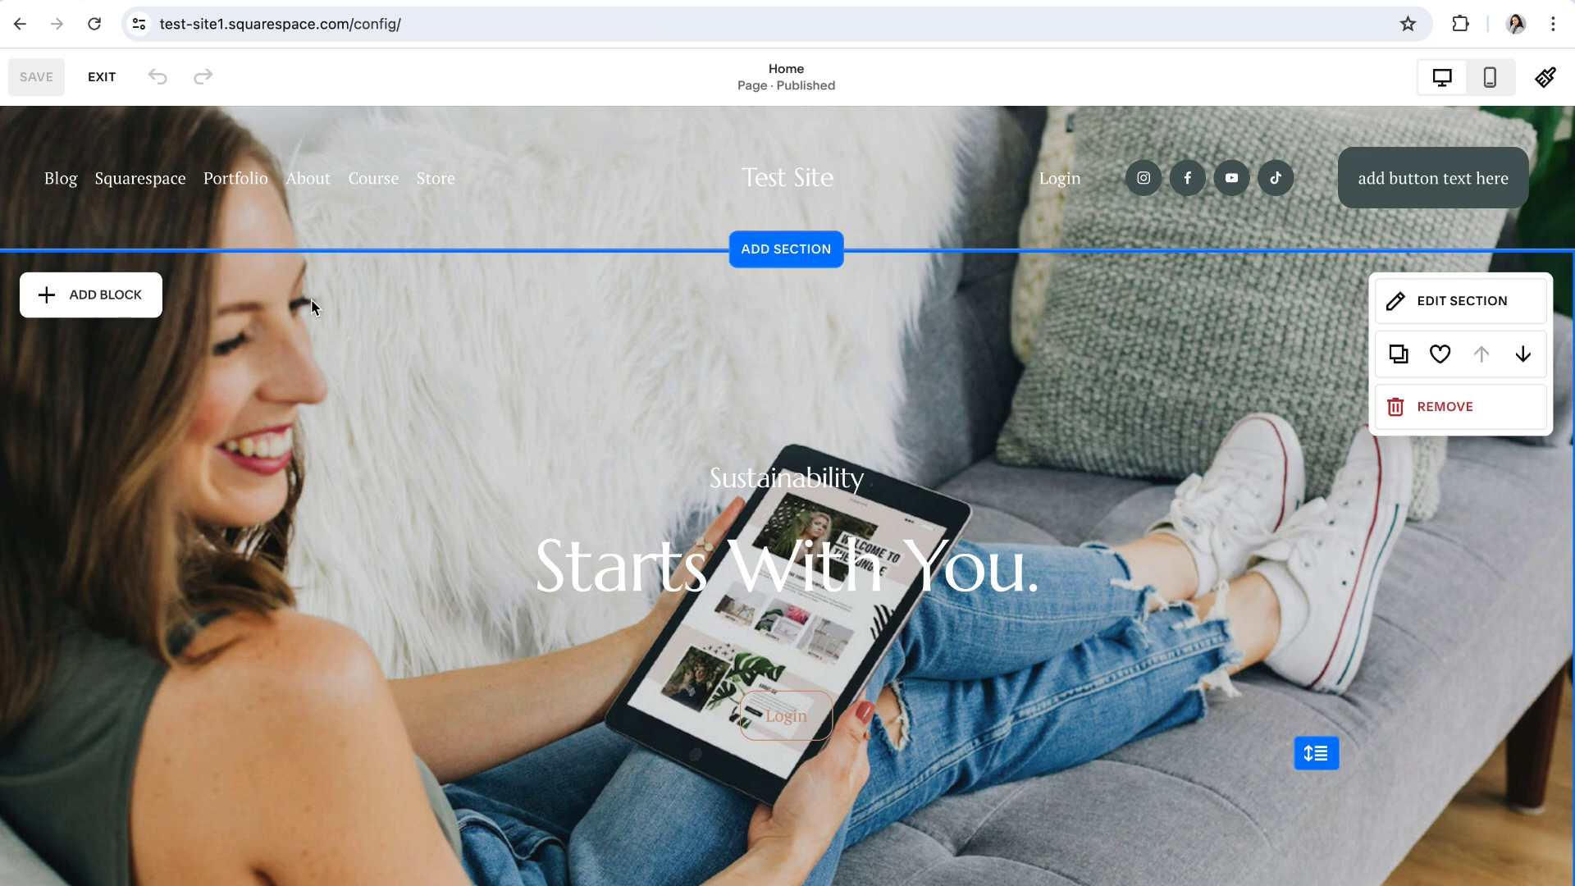
left_click(101, 78)
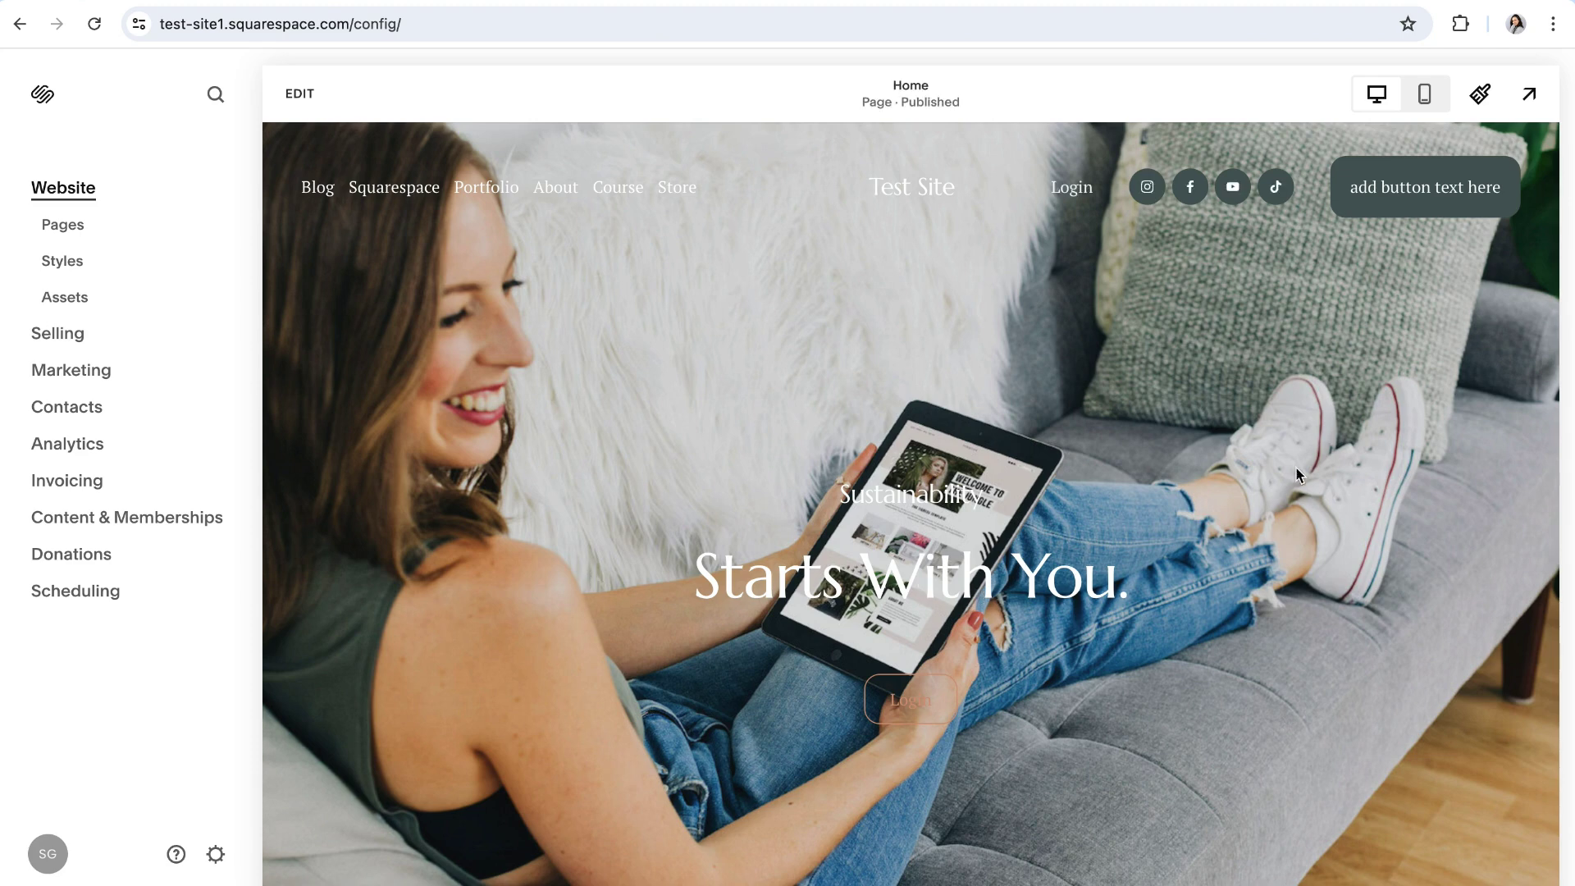
Preview the Home page full-window and scroll past the pinned lake image section
left_click(1528, 94)
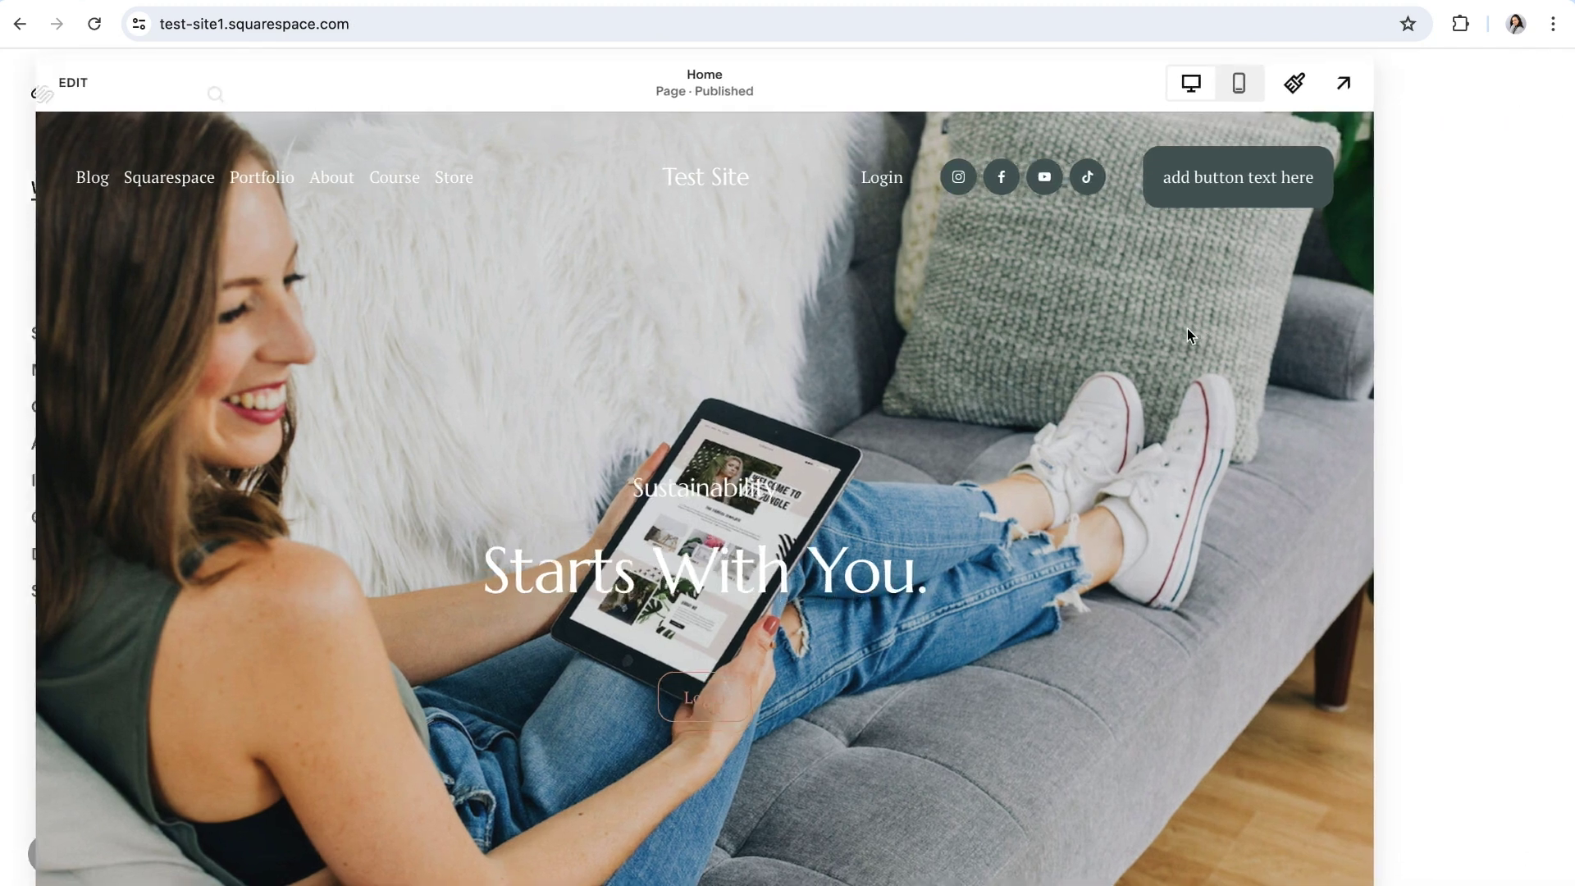
scroll(484, 593, "down", 6)
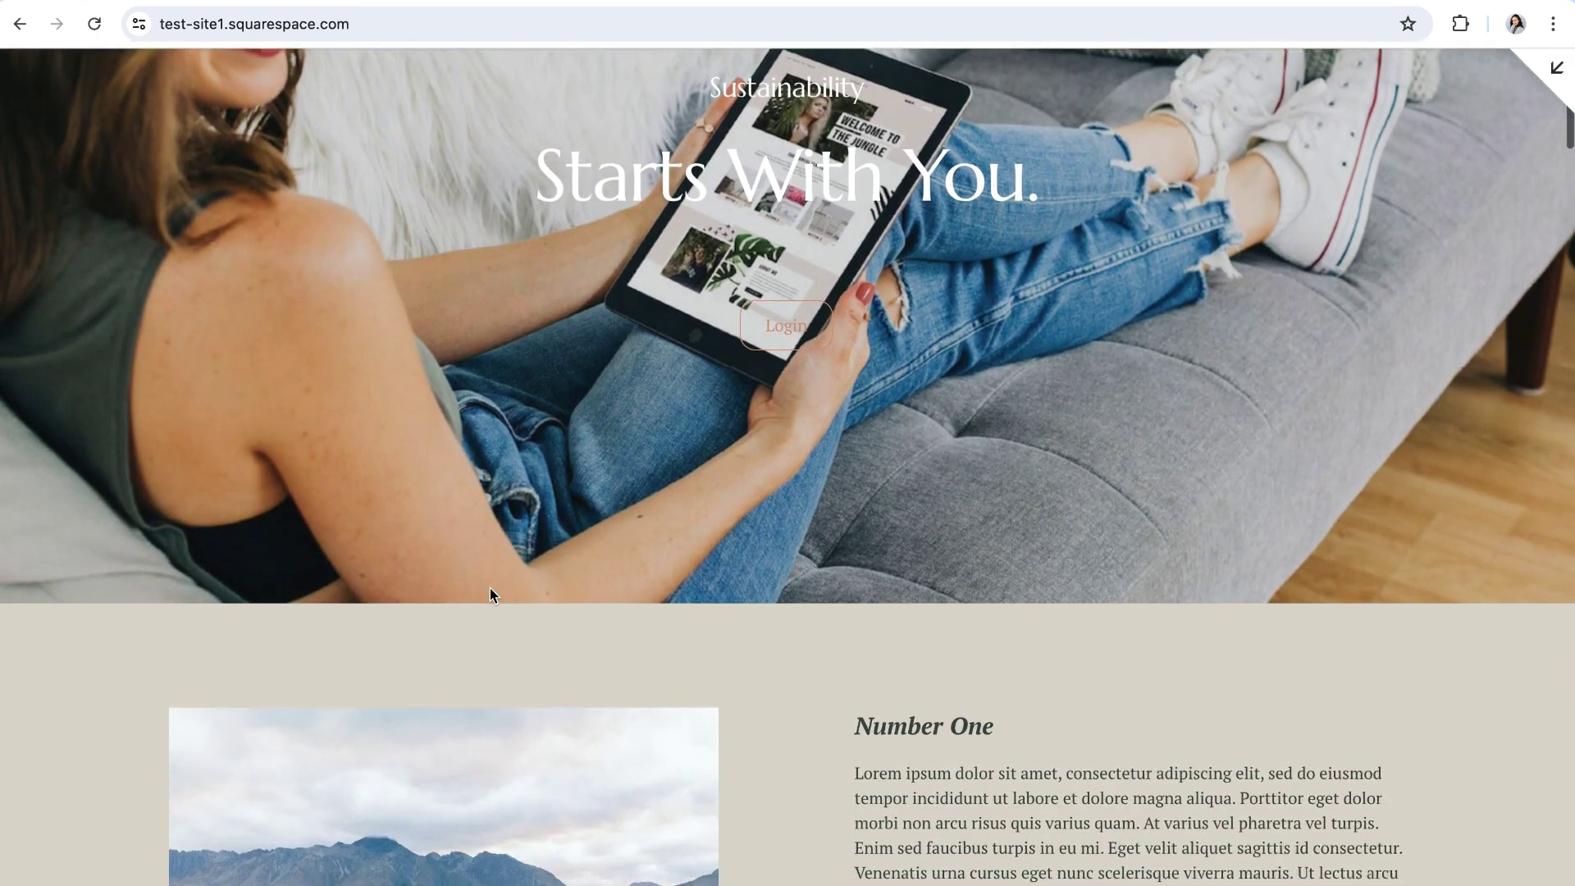
scroll(707, 610, "down", 5)
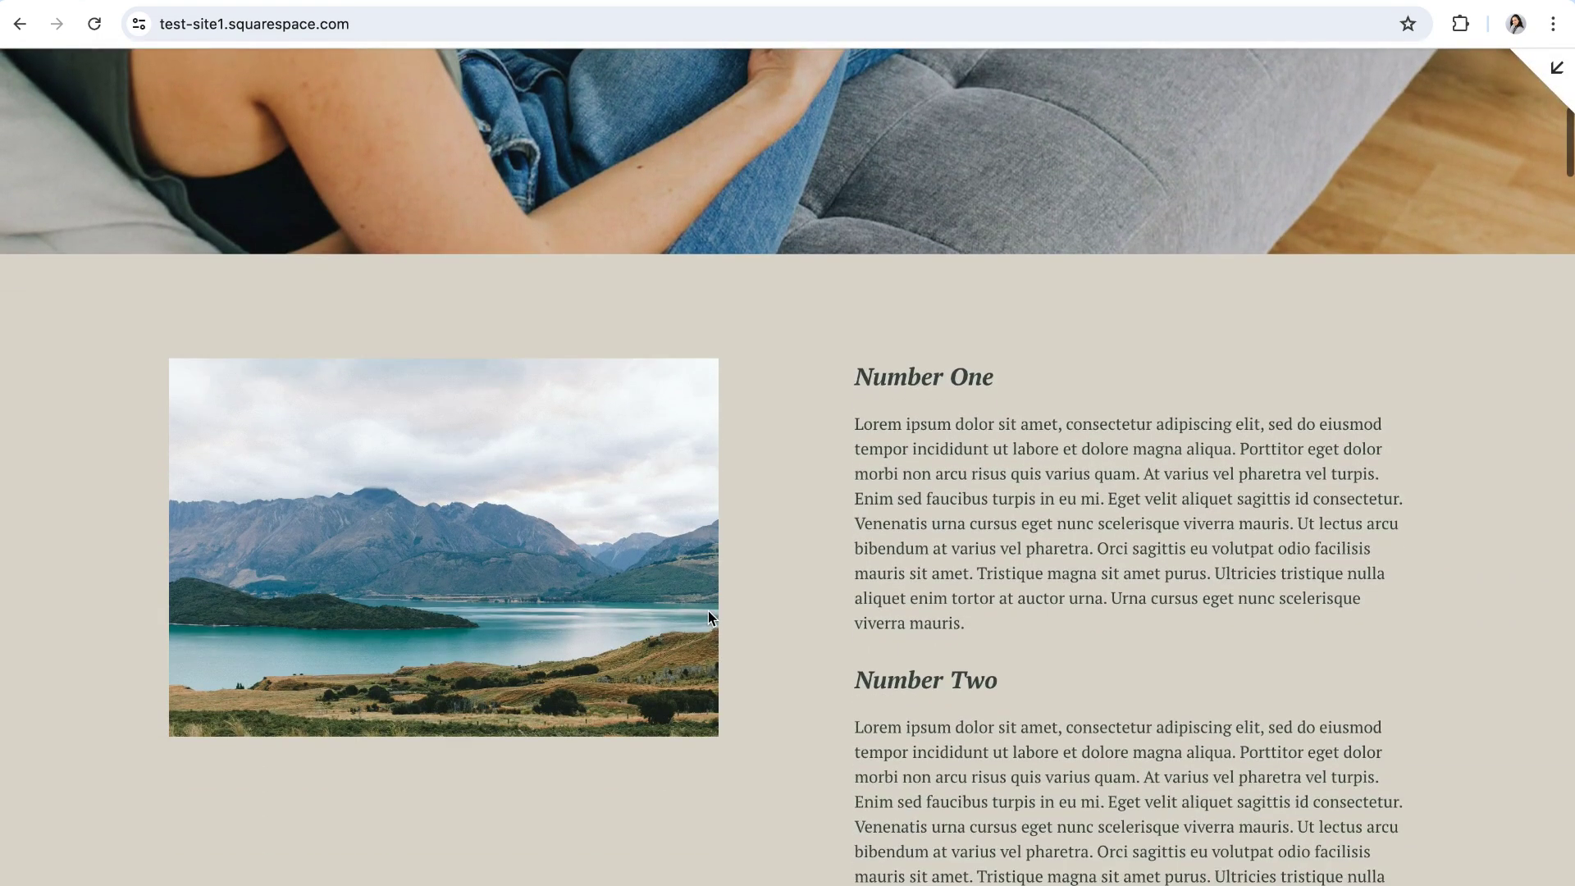
scroll(707, 610, "down", 3)
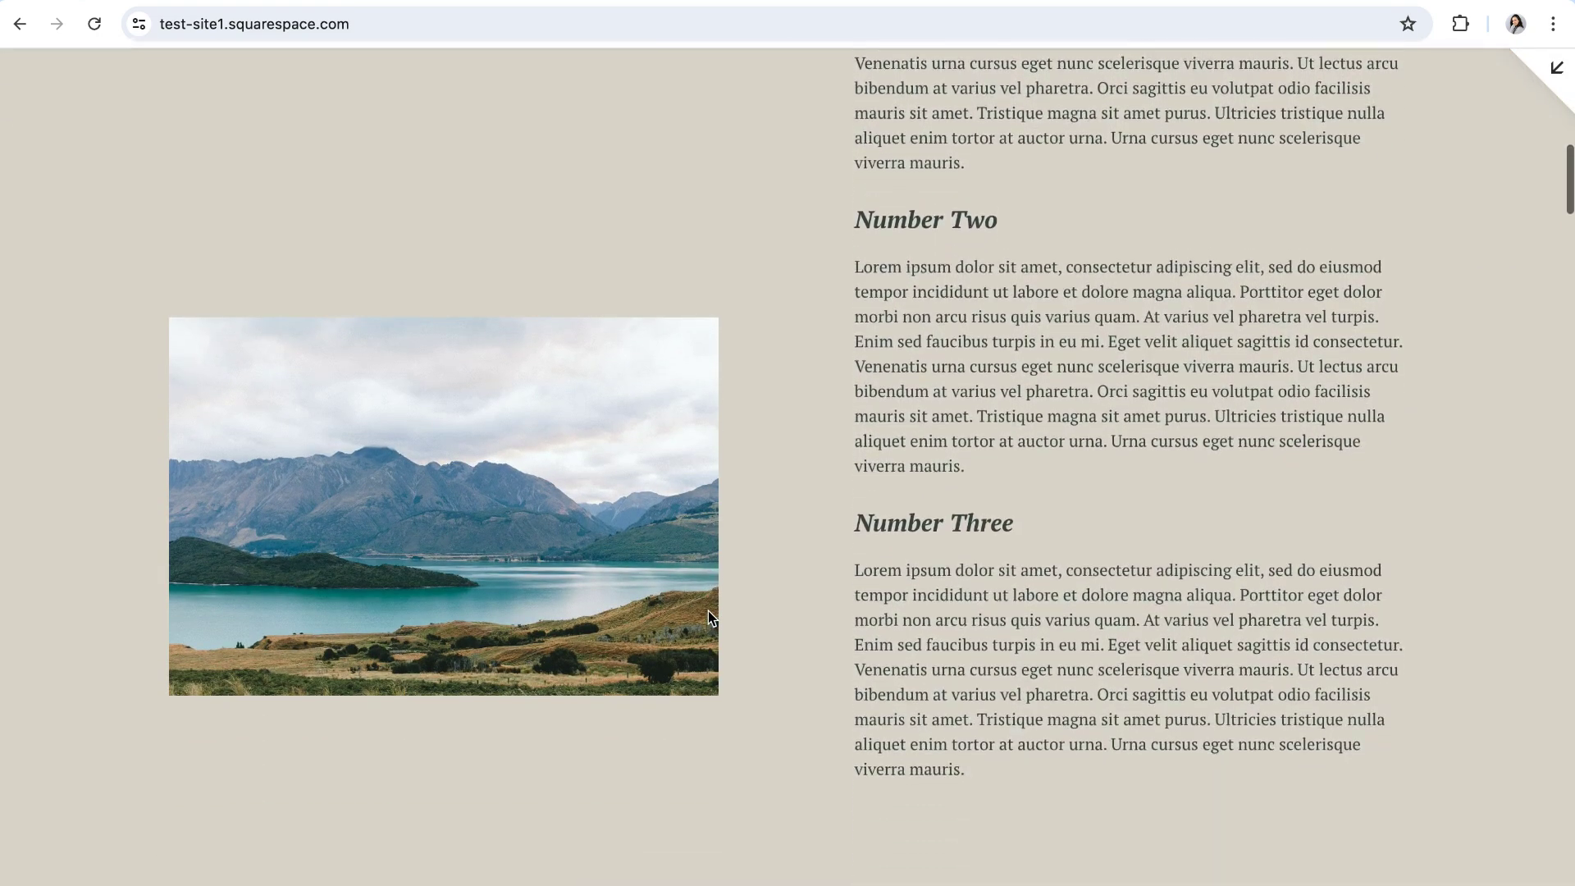